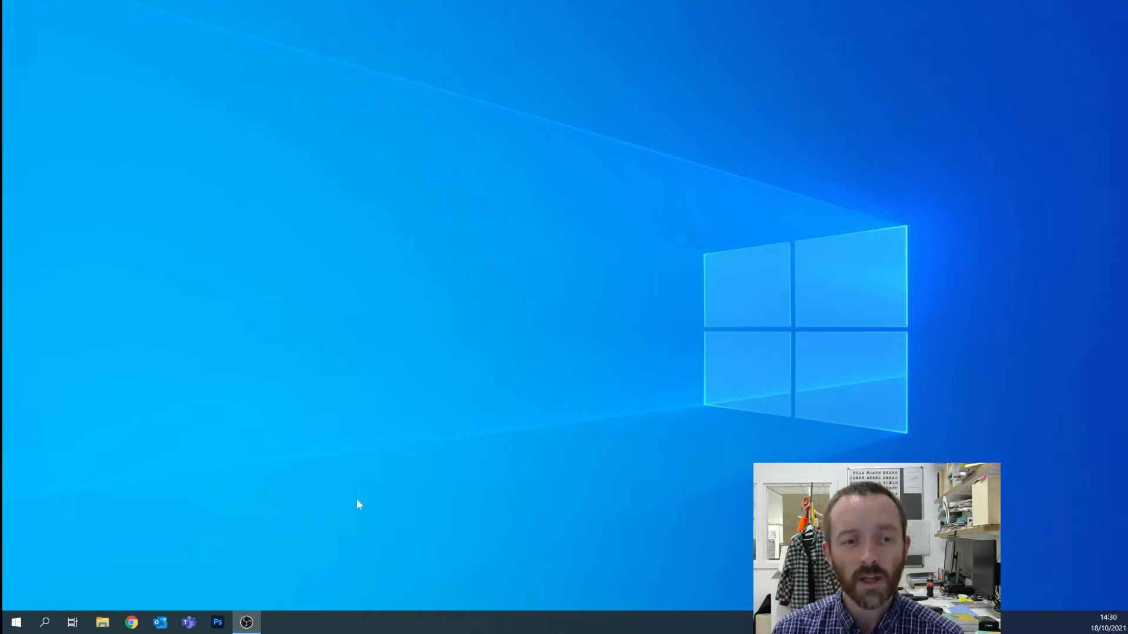
# - Launch Revit 2022 and create a new project from the Architectural Template
pyautogui.click(16, 622)
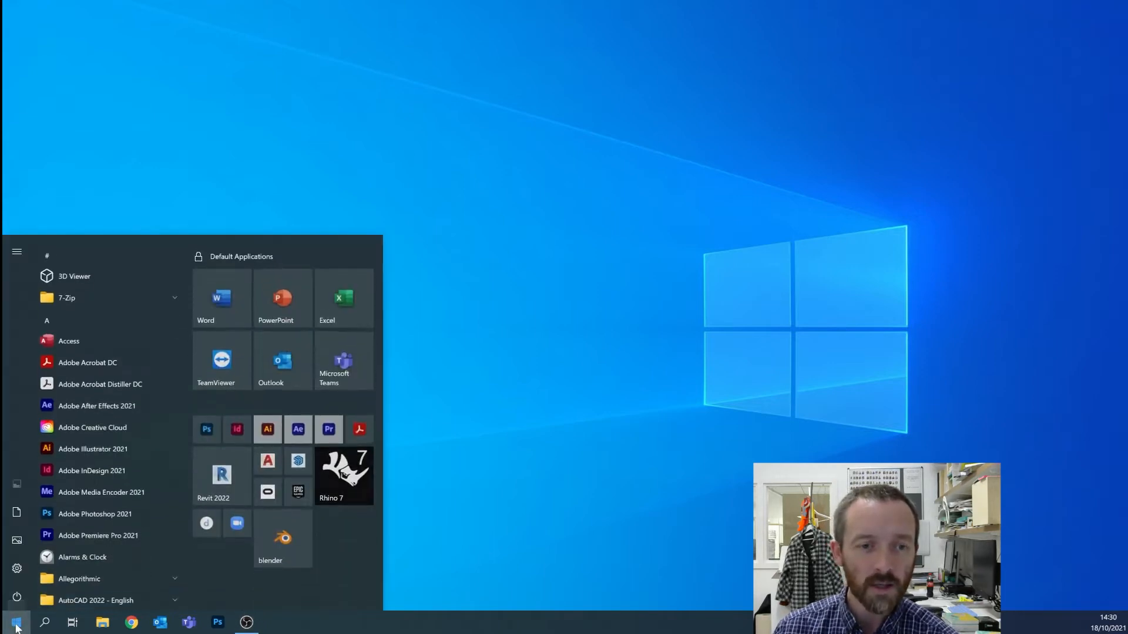
pyautogui.click(233, 470)
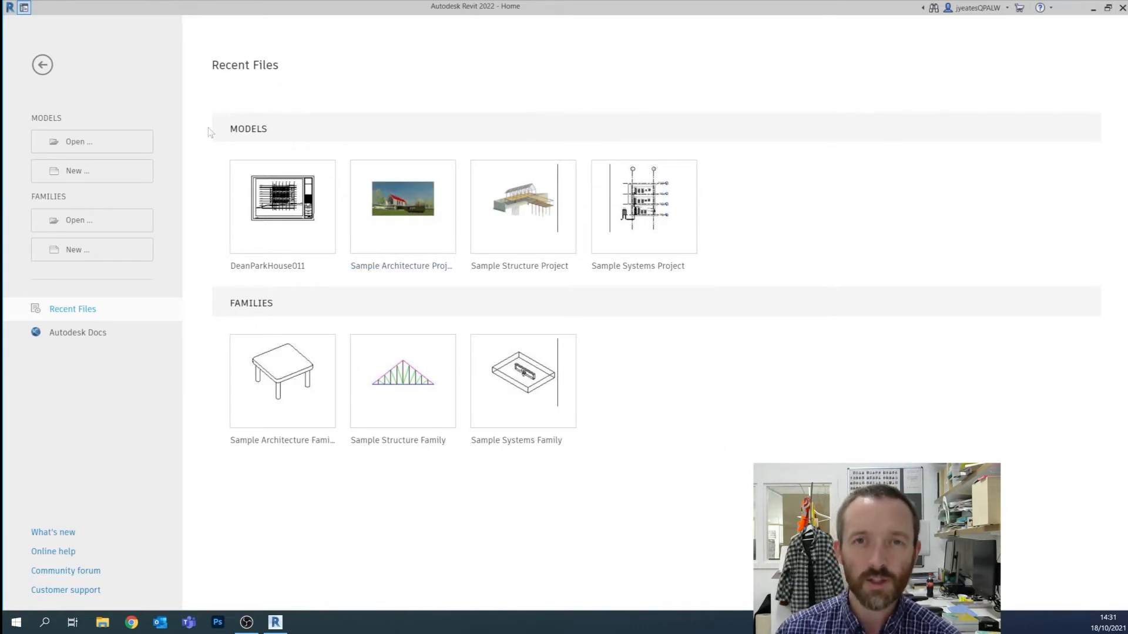
pyautogui.click(93, 171)
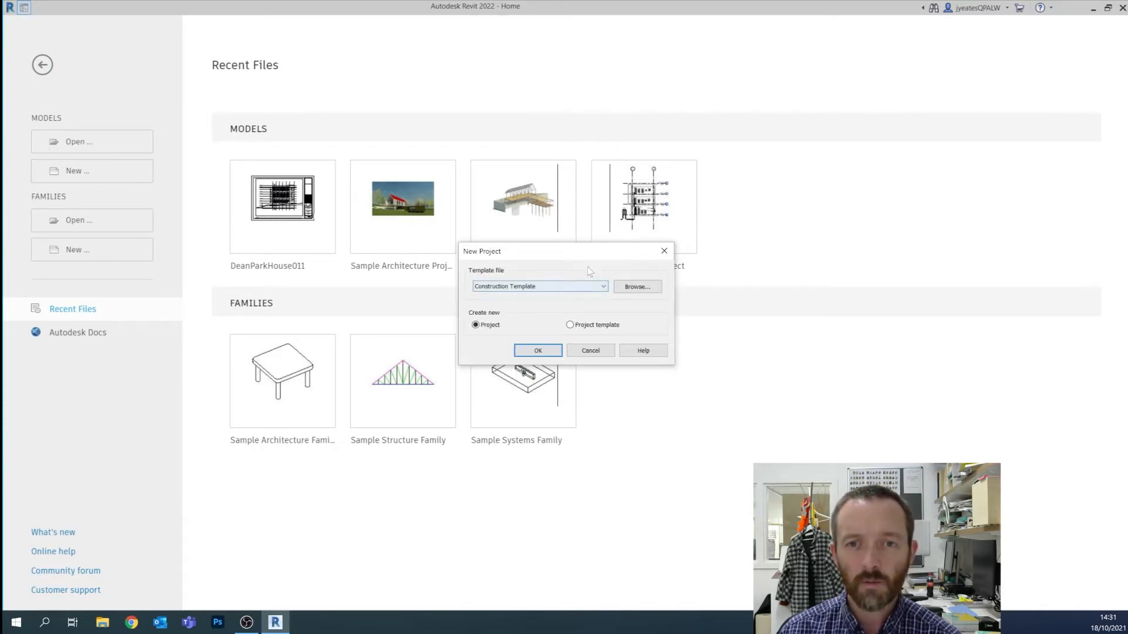
pyautogui.click(604, 287)
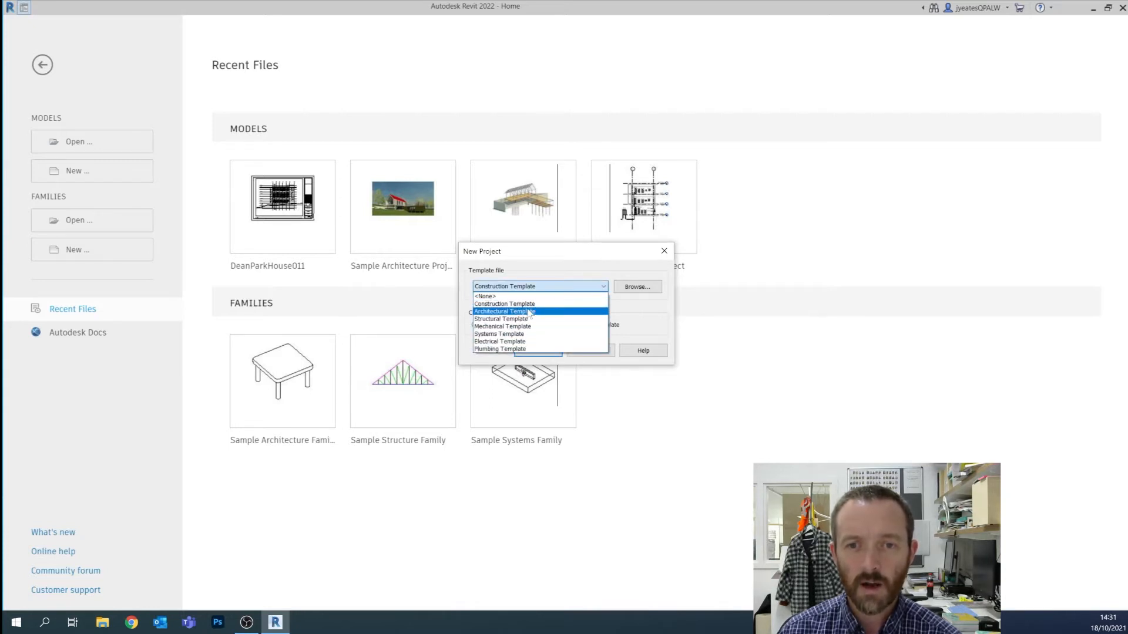
pyautogui.click(528, 310)
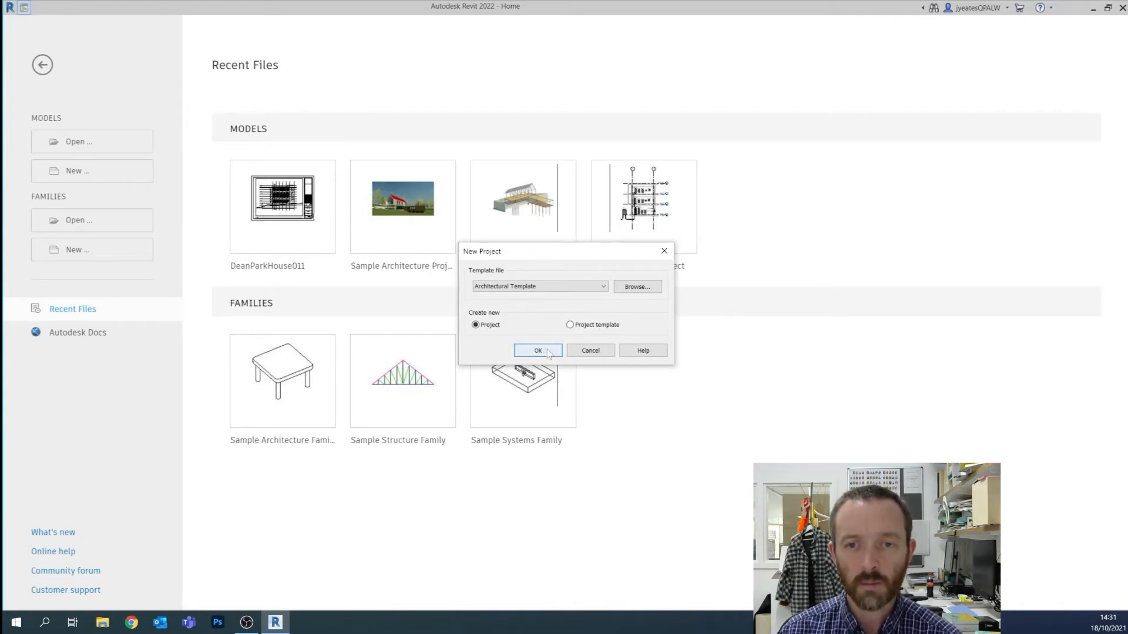
pyautogui.click(547, 350)
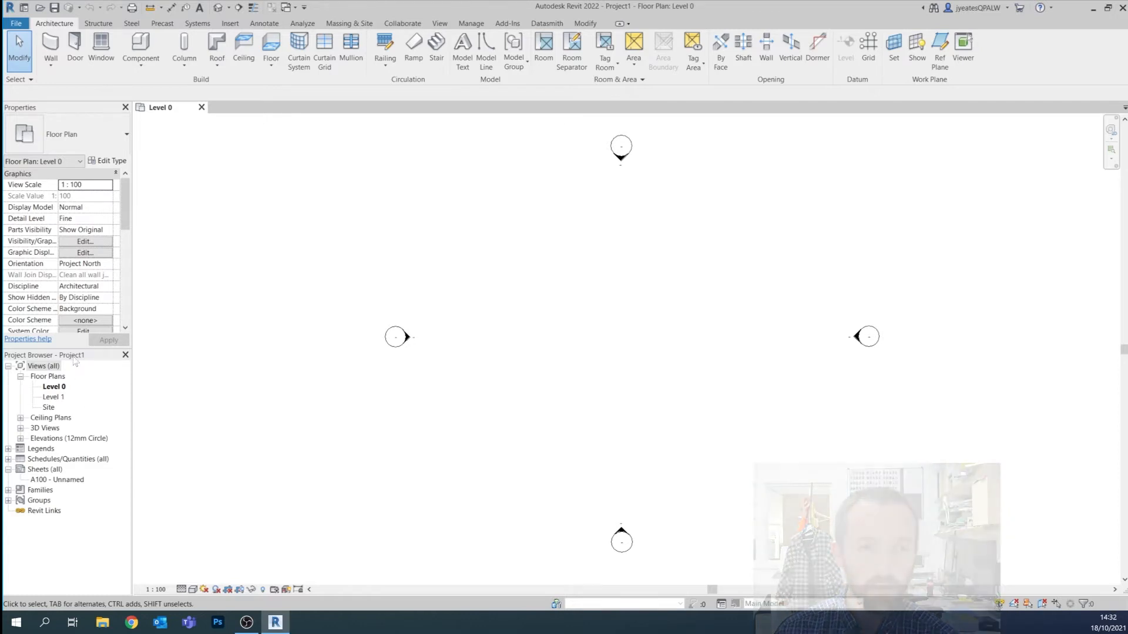
# - Dock the Project Browser on the opposite side of the drawing area from the Properties palette
pyautogui.moveTo(75, 363); pyautogui.dragTo(1125, 203)
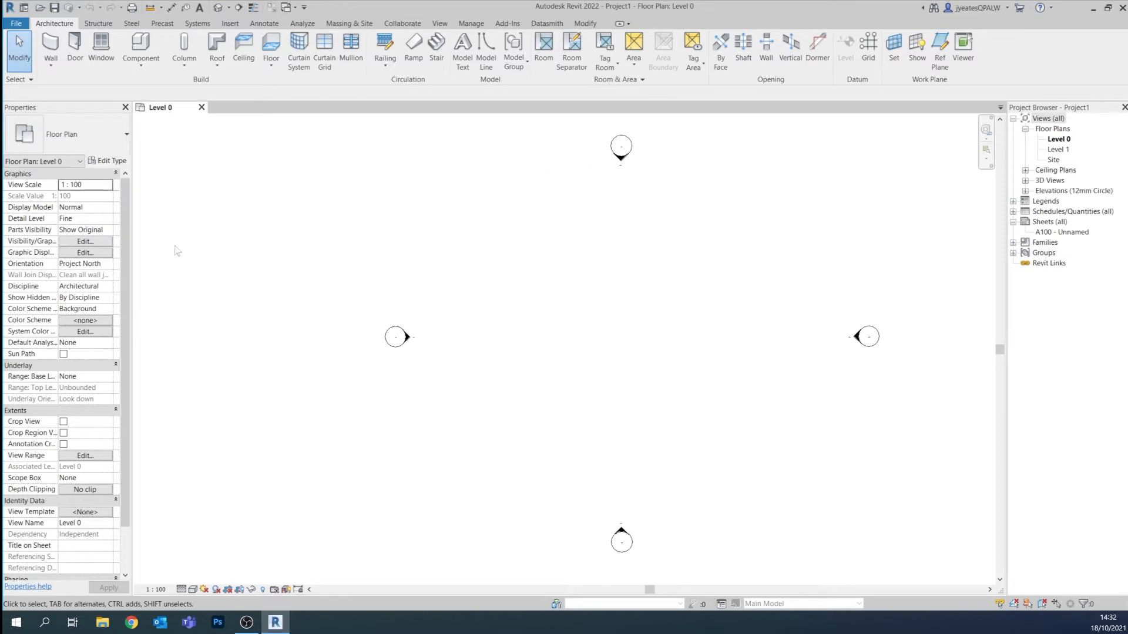
# - Move the east and west elevation markers outward on the Level 0 plan to widen the space between them
pyautogui.scroll(-2, 79, 523)
pyautogui.scroll(2, 78, 523)
pyautogui.scroll(-1, 643, 329)
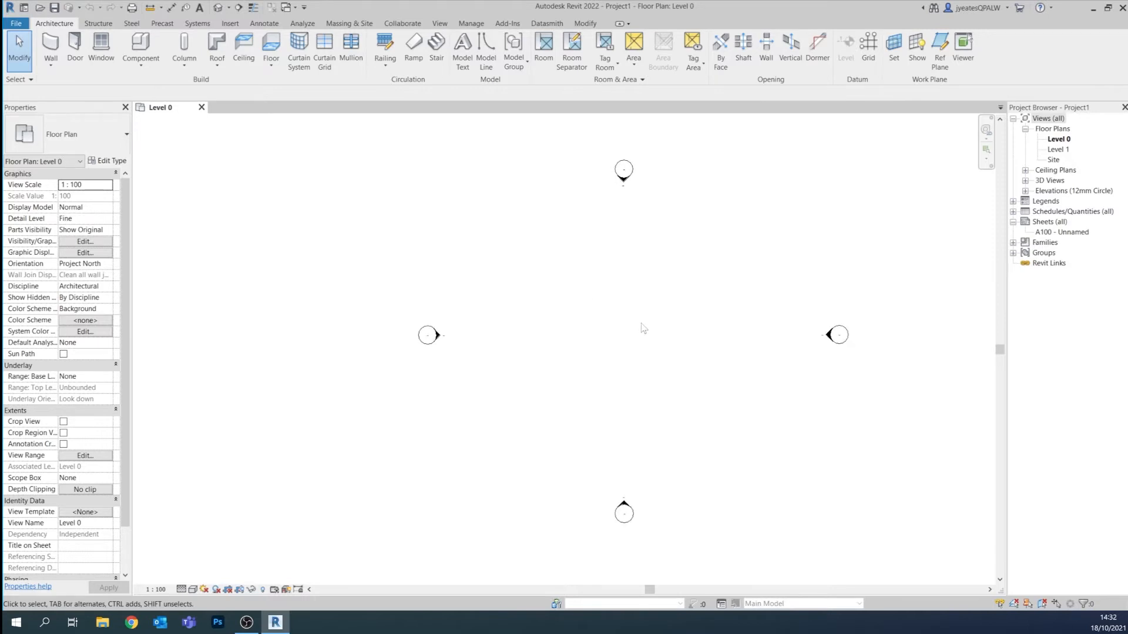
pyautogui.moveTo(643, 328); pyautogui.dragTo(601, 347, button='middle')
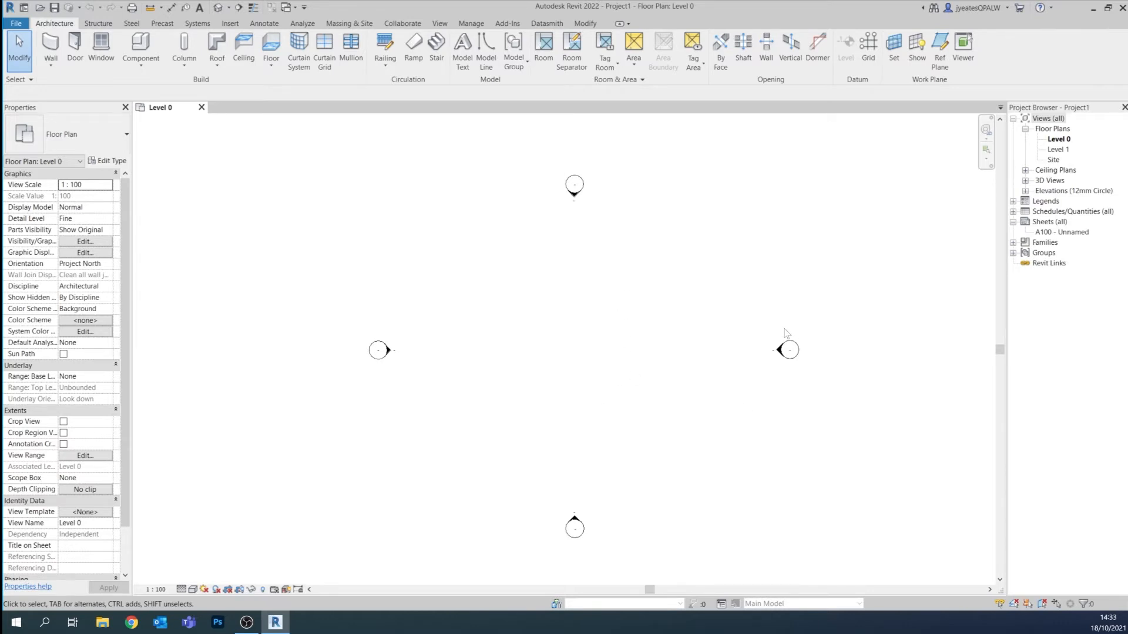
pyautogui.click(791, 359)
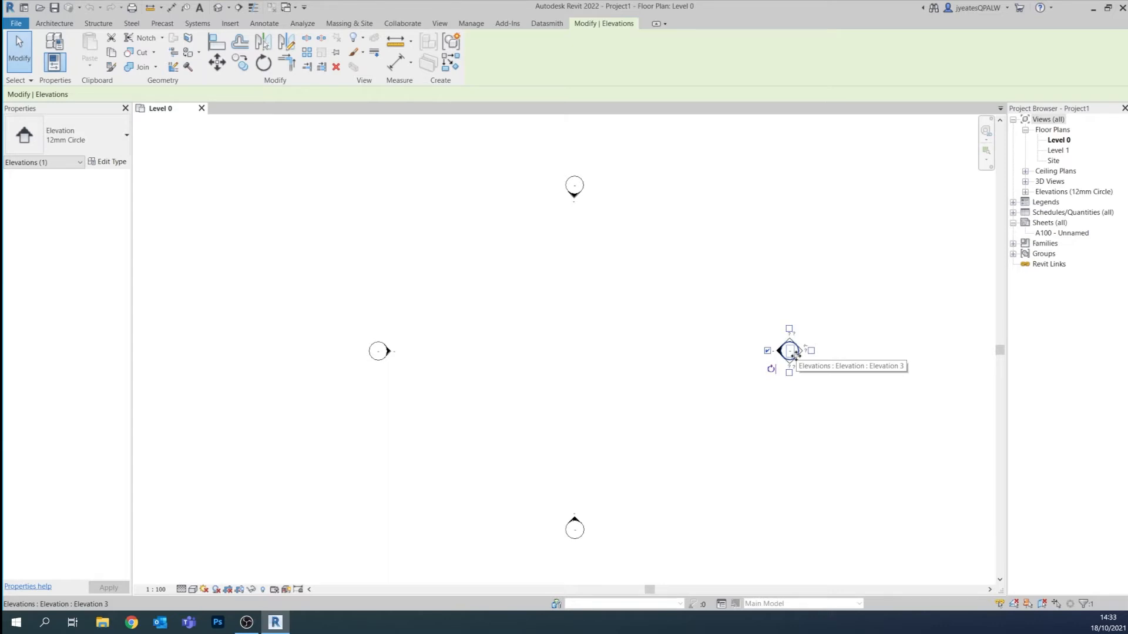
pyautogui.moveTo(796, 355)
pyautogui.mouseDown()
pyautogui.moveTo(902, 370)
pyautogui.moveTo(950, 360)
pyautogui.mouseUp()
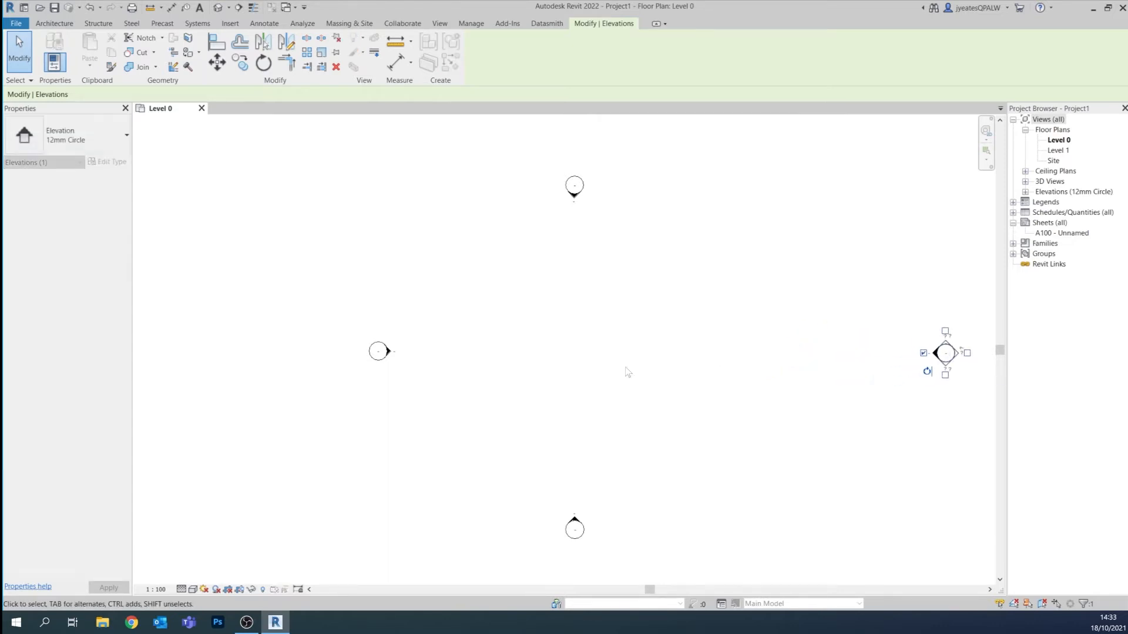
pyautogui.click(380, 357)
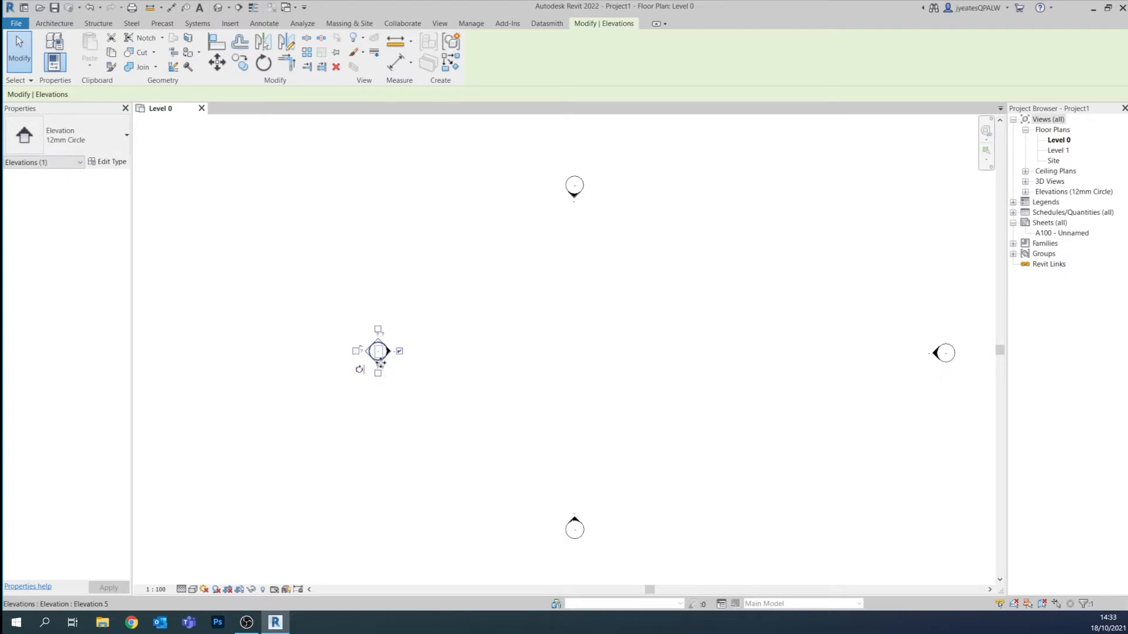
pyautogui.moveTo(382, 361)
pyautogui.mouseDown()
pyautogui.moveTo(245, 340)
pyautogui.moveTo(201, 348)
pyautogui.moveTo(190, 363)
pyautogui.mouseUp()
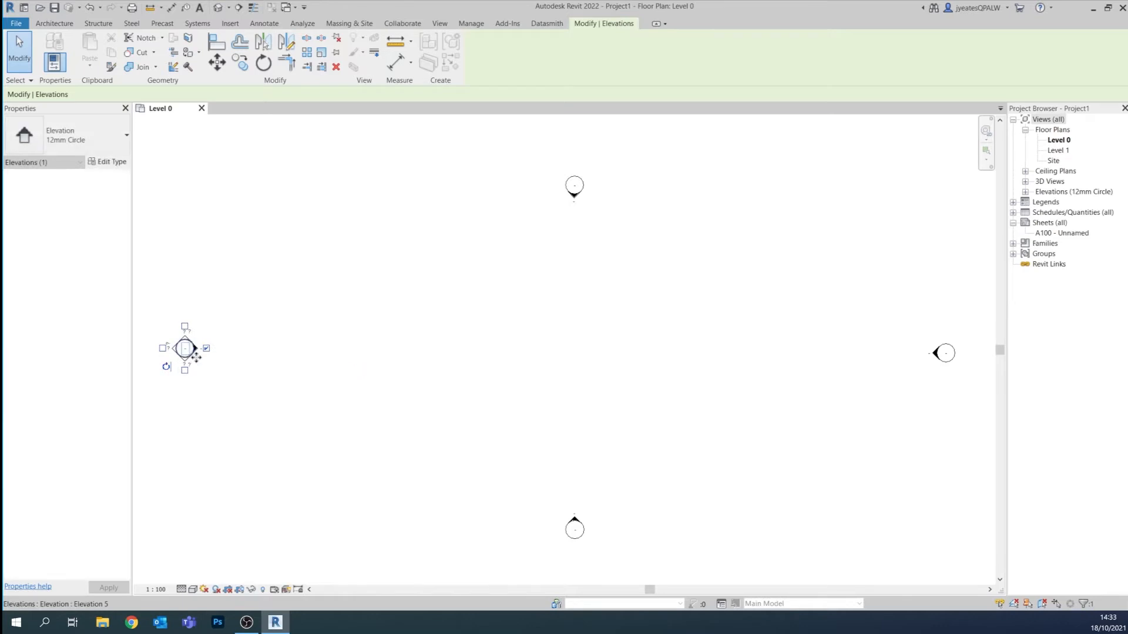
pyautogui.click(761, 430)
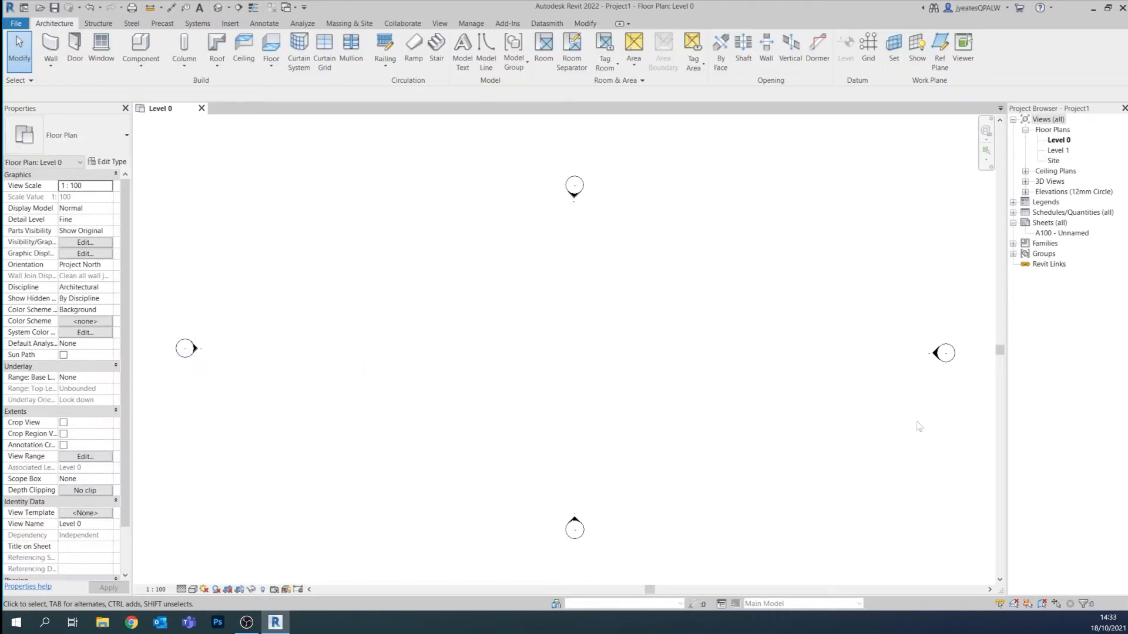
# - Align the West elevation's view line with its marker and extend its far clip to about 48007, close to the east marker
pyautogui.click(196, 353)
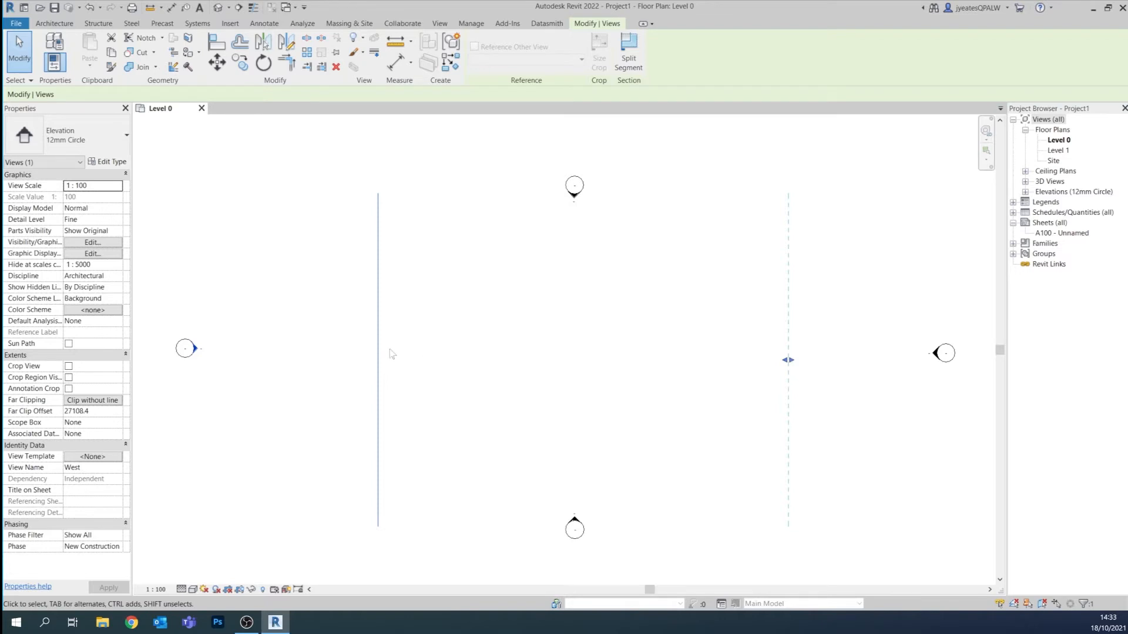
pyautogui.moveTo(379, 362); pyautogui.dragTo(187, 354)
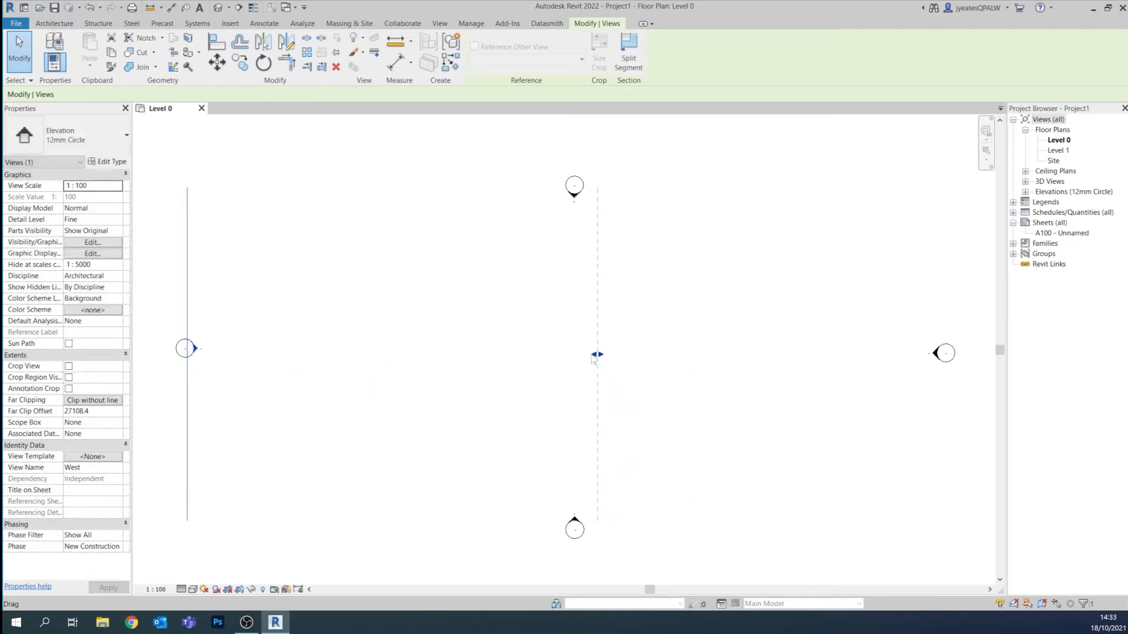
pyautogui.moveTo(598, 354); pyautogui.dragTo(920, 365)
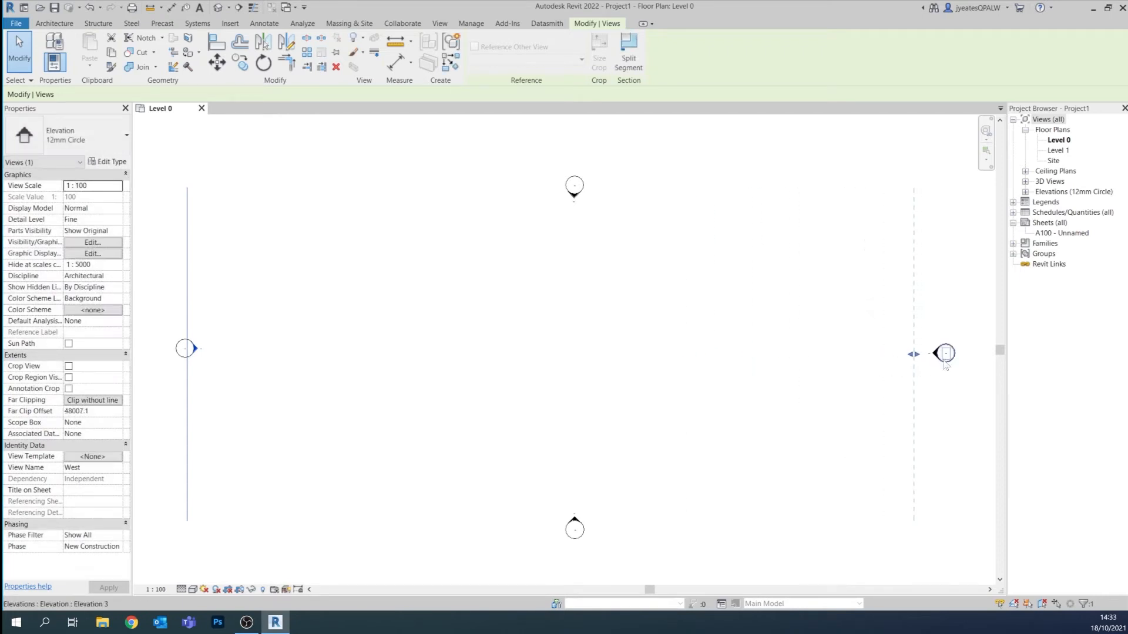
# - Align the East elevation's view line with its marker and extend its far clip close to the west marker
pyautogui.click(936, 355)
pyautogui.moveTo(790, 360); pyautogui.dragTo(947, 365)
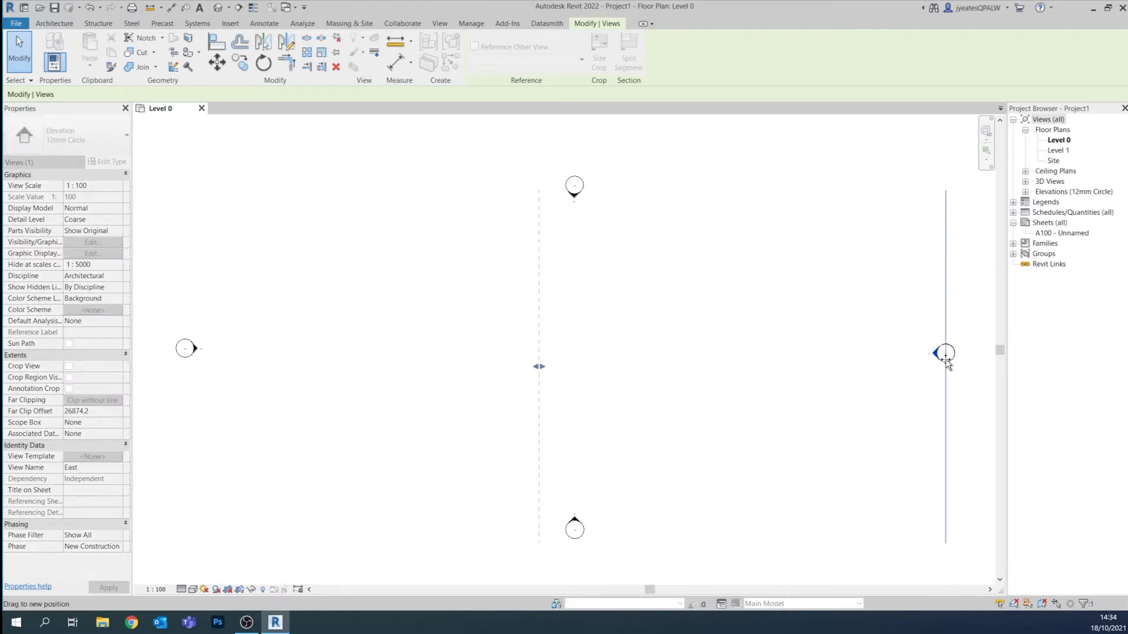
pyautogui.moveTo(537, 366); pyautogui.dragTo(216, 354)
pyautogui.click(393, 323)
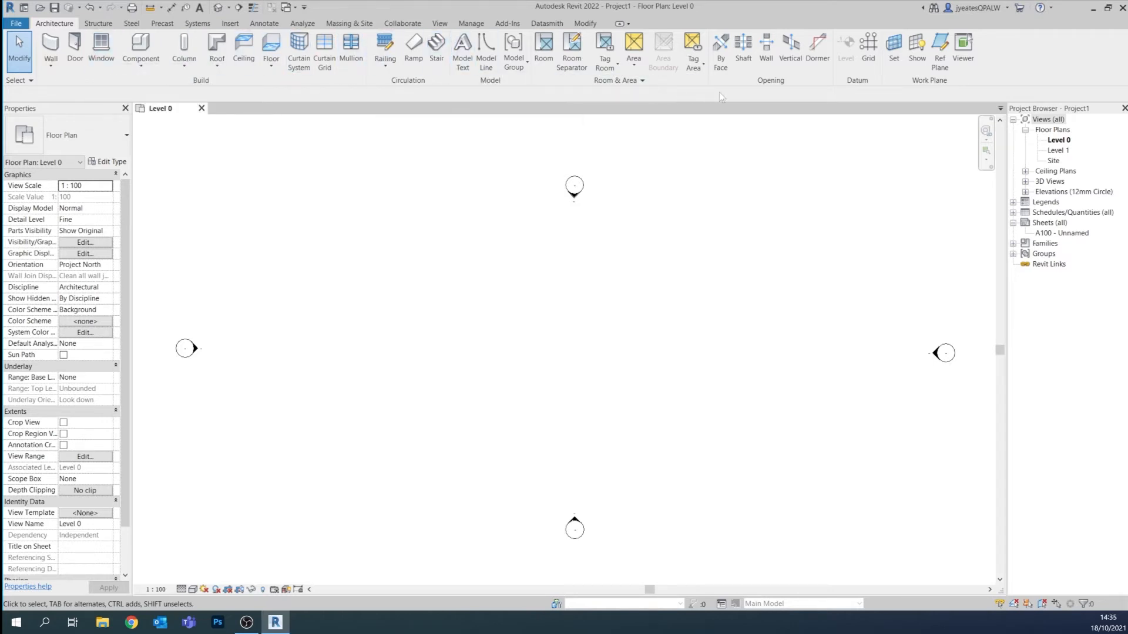
# - Draw the first horizontal grid line across the upper part of the area between the elevation markers, with its bubble at the west end
pyautogui.click(868, 50)
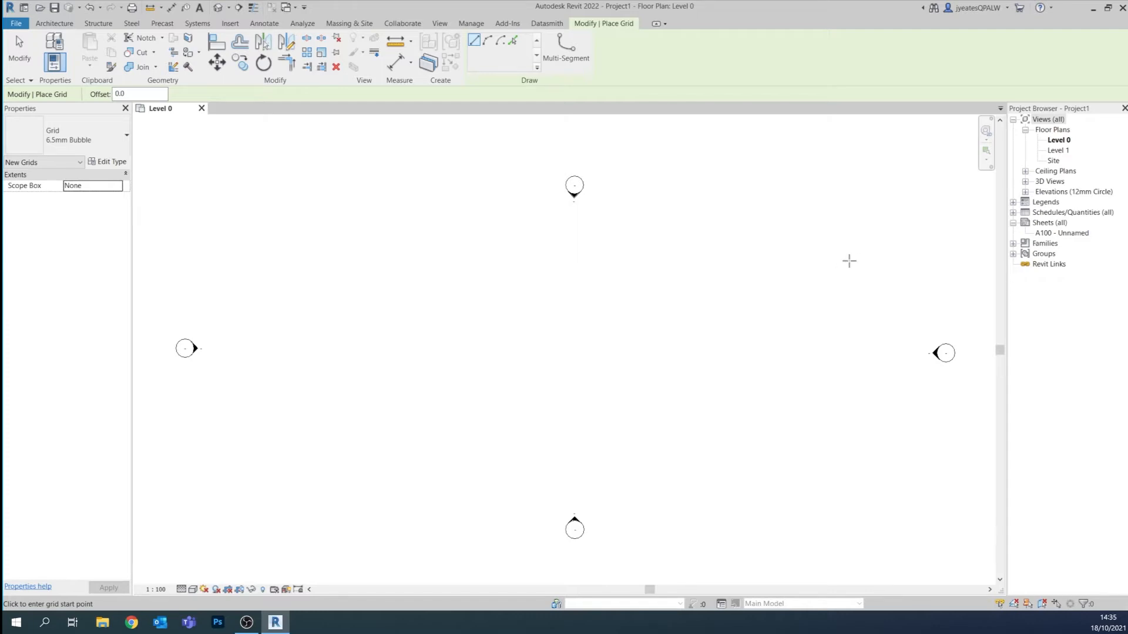
pyautogui.click(835, 261)
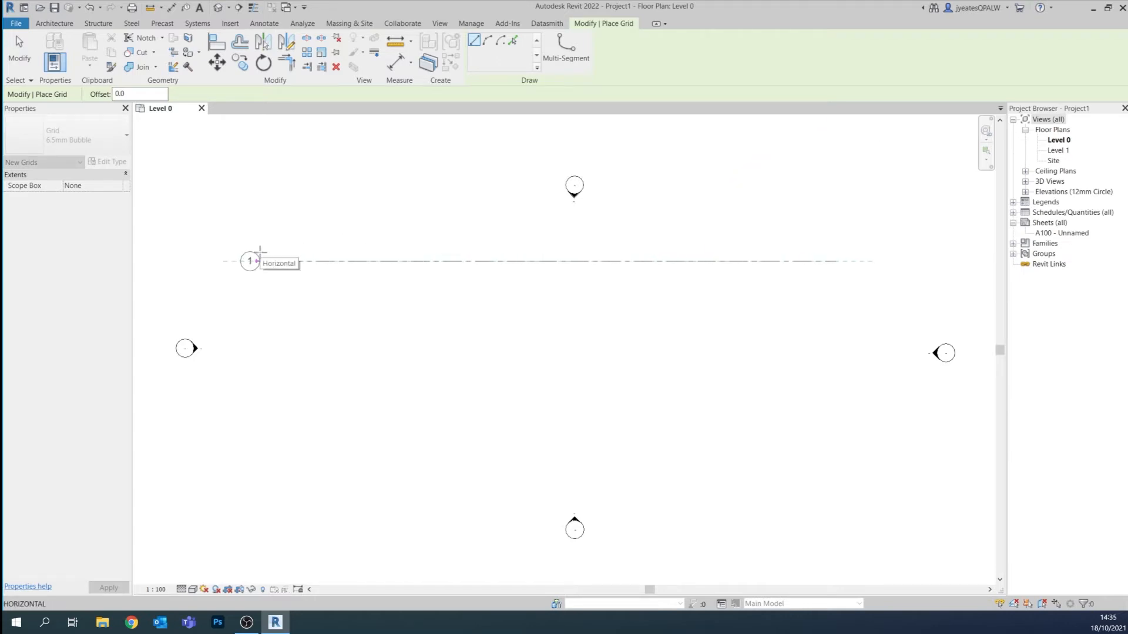
pyautogui.click(260, 253)
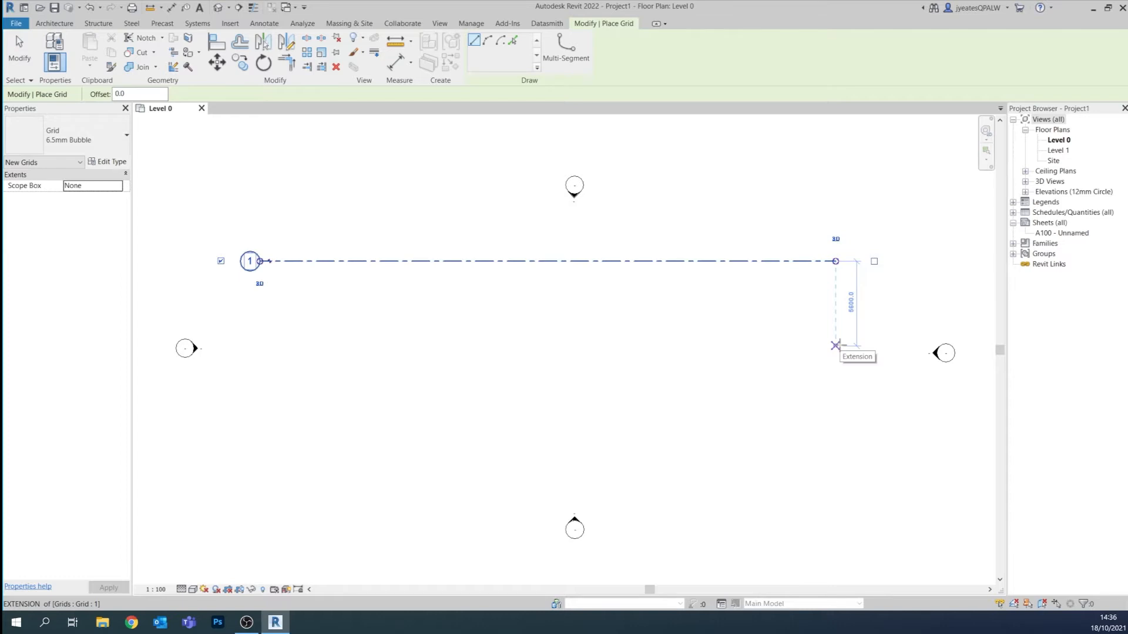
# - Draw a second horizontal grid line 6360 below grid 1, aligned with both of its ends
pyautogui.write('6360')
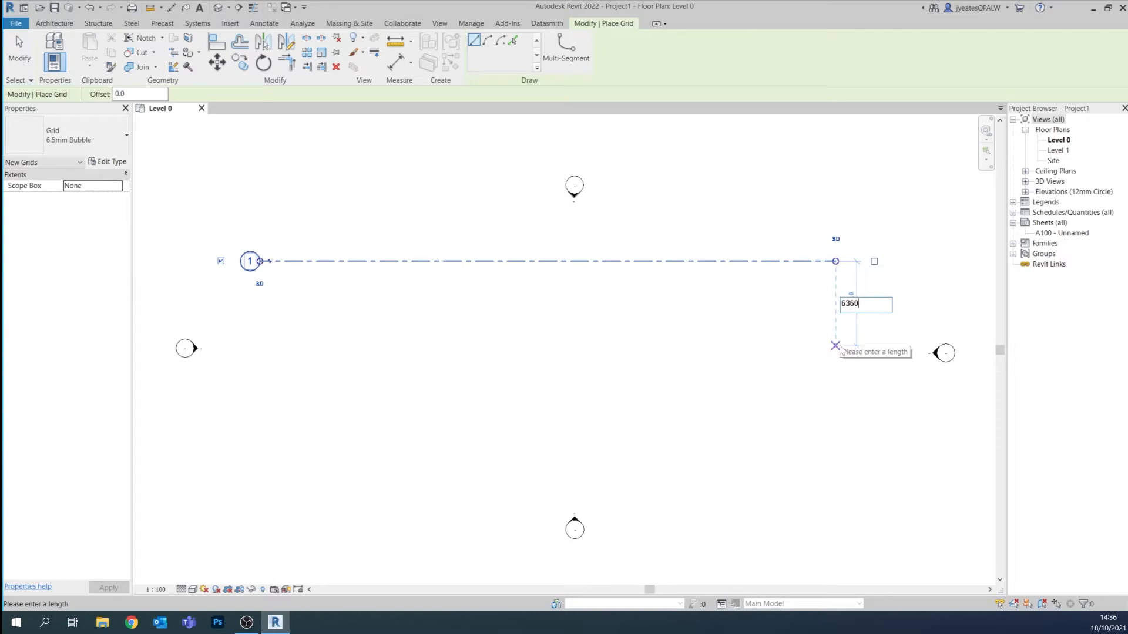
pyautogui.press('Return')
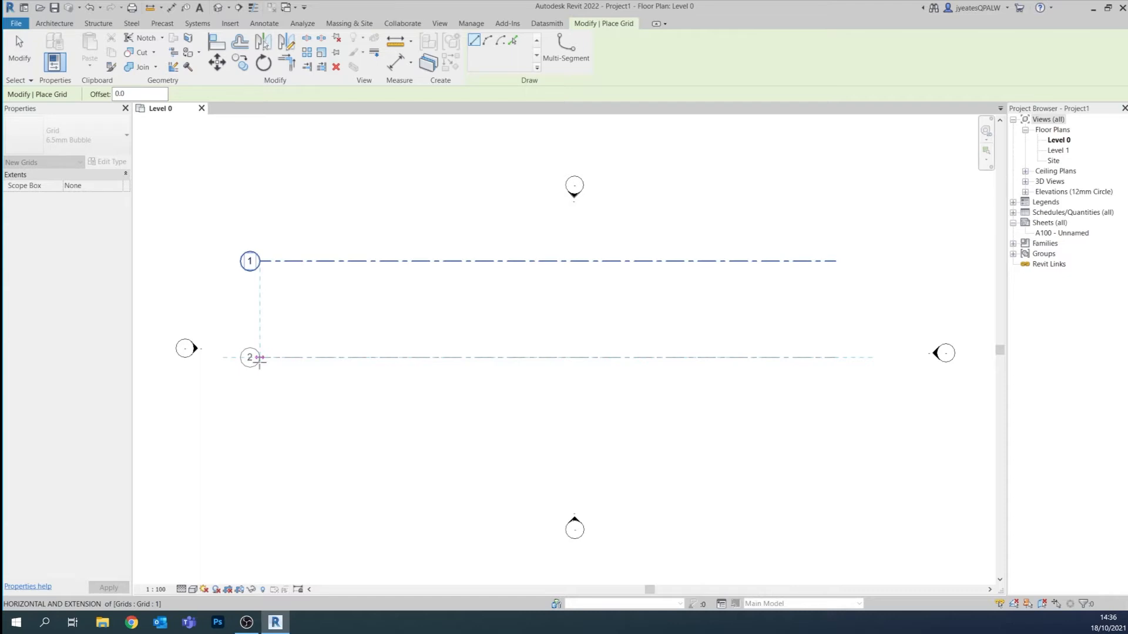
pyautogui.click(260, 358)
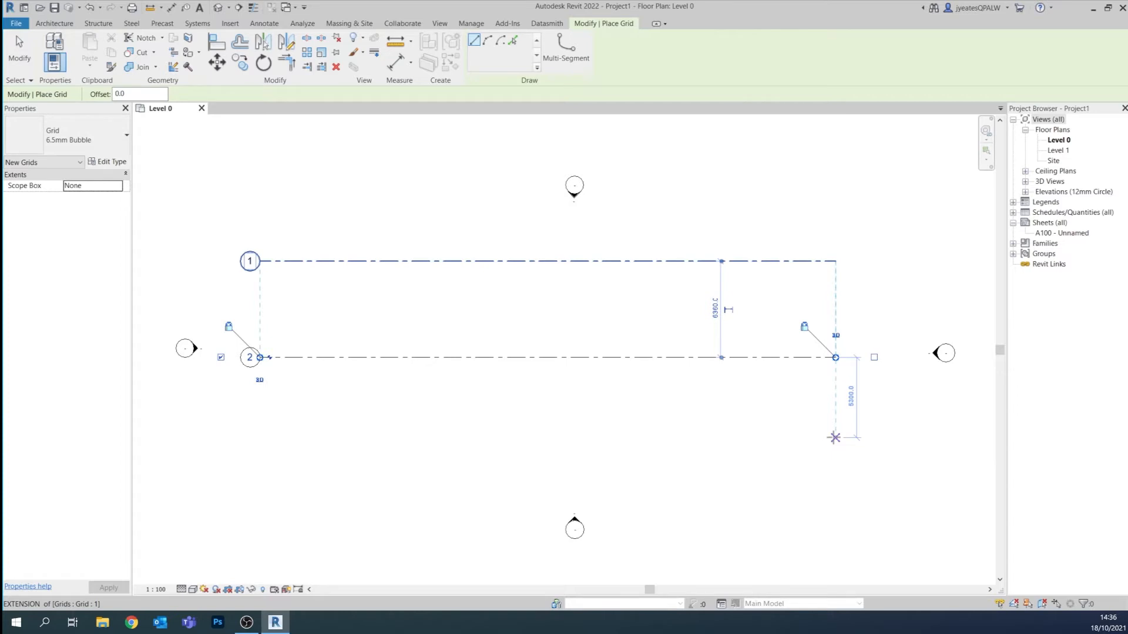
# - Draw a third horizontal grid line 5370 below grid 2, aligned with the ends of the grids above
pyautogui.write('5370')
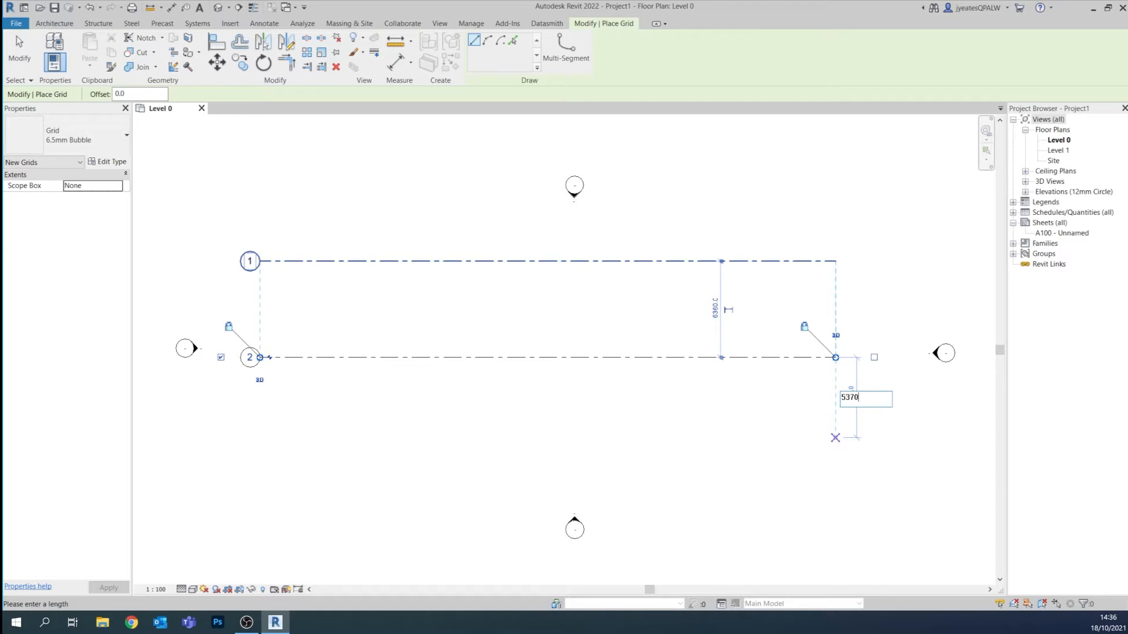
pyautogui.press('Return')
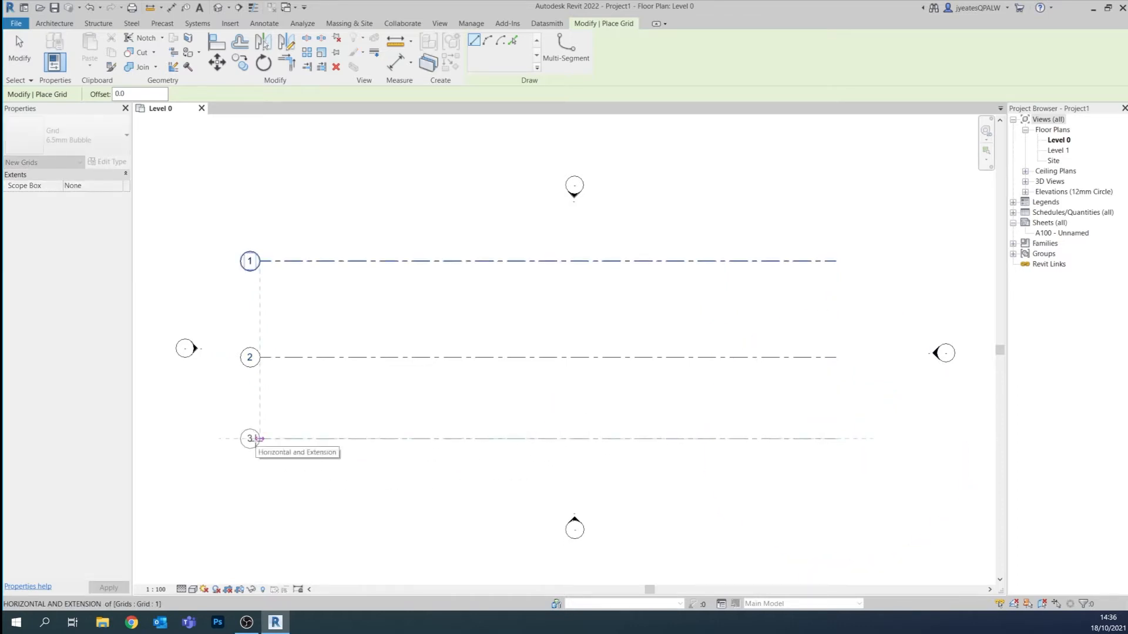
pyautogui.click(259, 439)
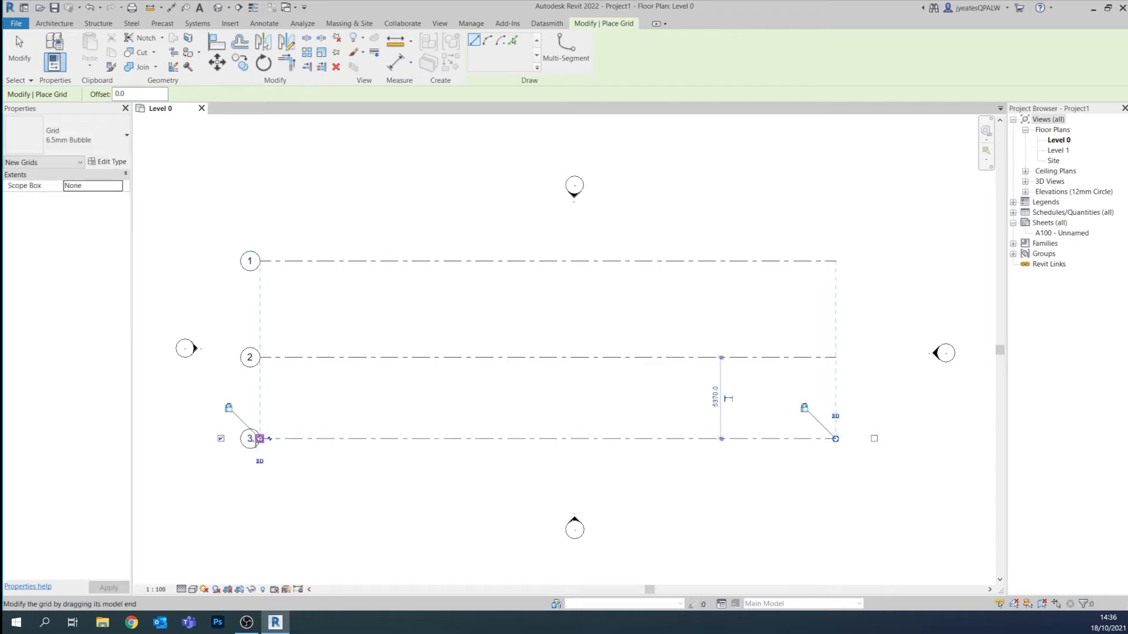
# - Draw a vertical grid line crossing the three horizontal grids near their bubbles, from below grid 3 to above grid 1, and rename it A
pyautogui.click(282, 463)
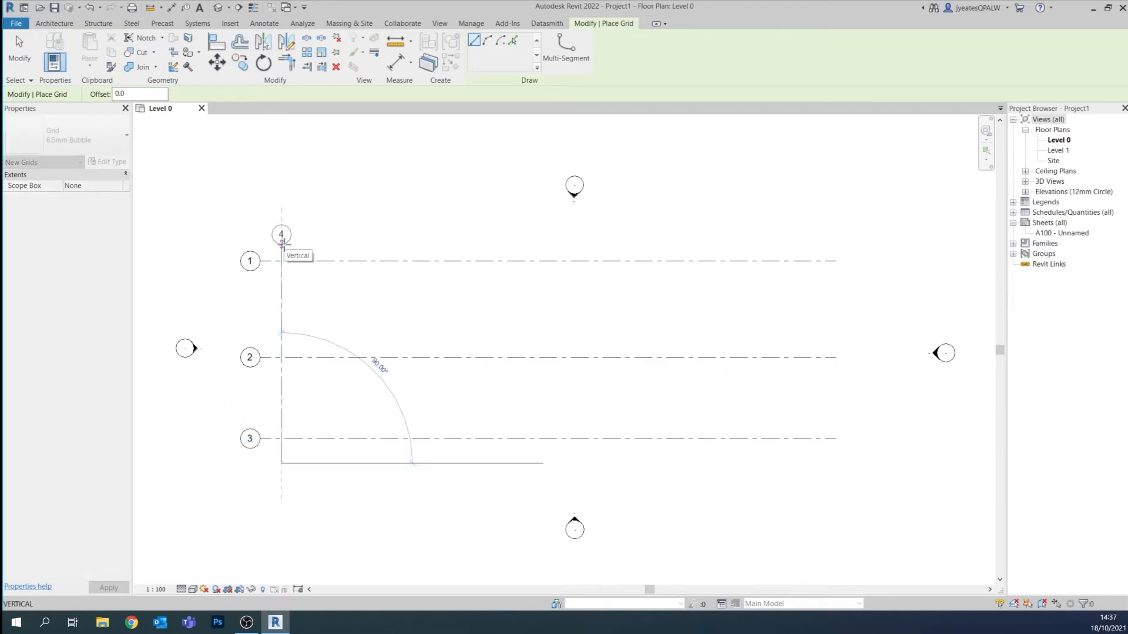
pyautogui.click(282, 244)
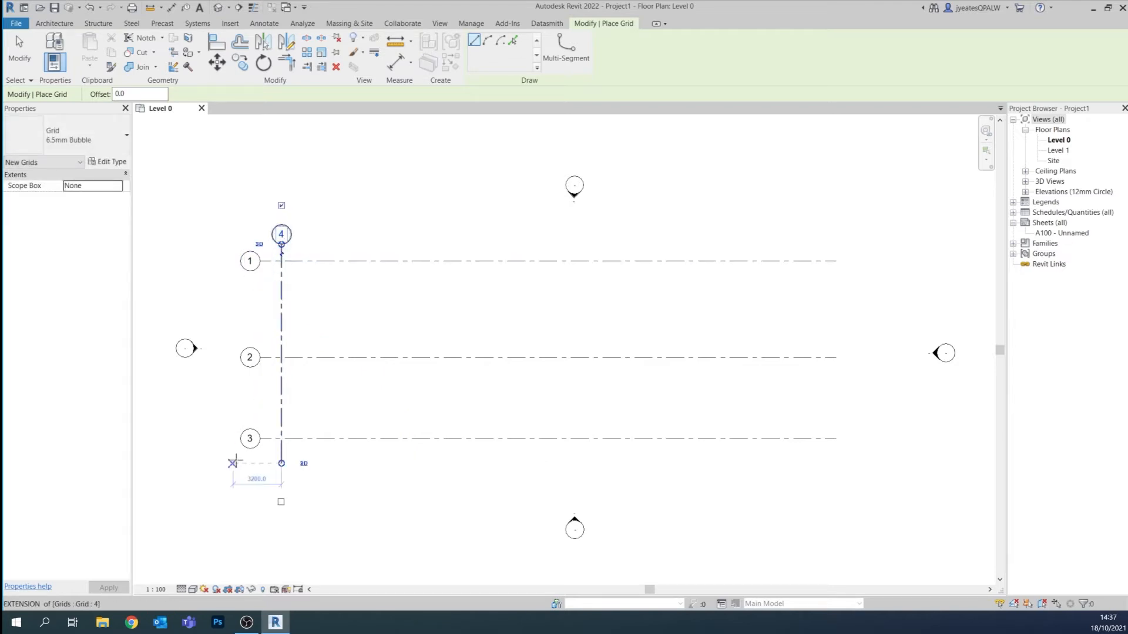
pyautogui.click(281, 234)
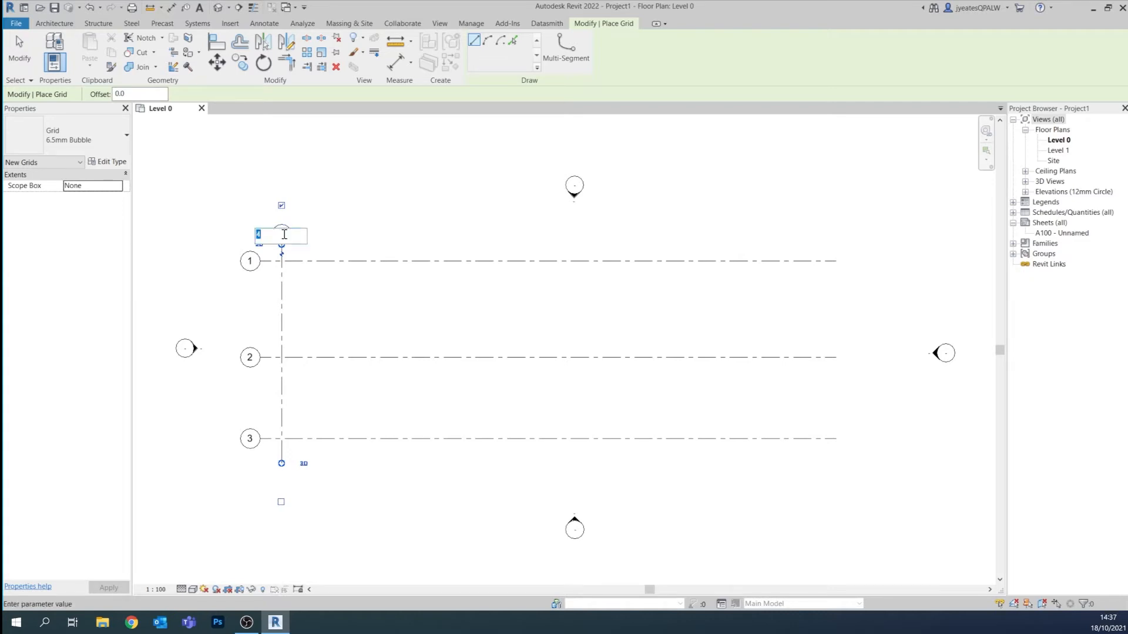
pyautogui.write('A')
pyautogui.press('Return')
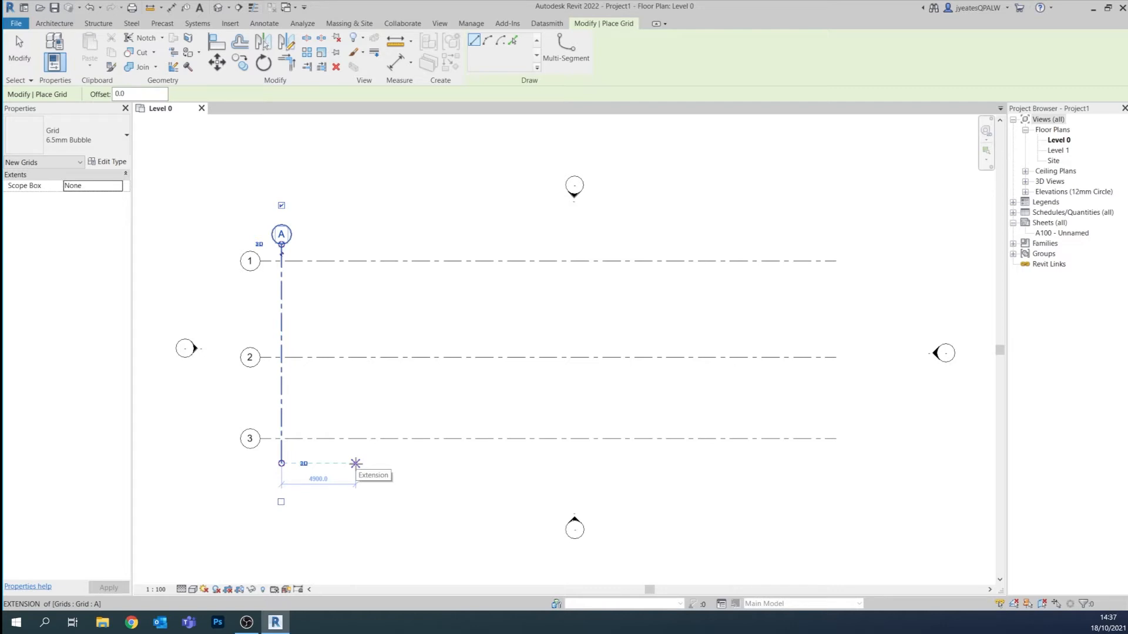
# - Draw a vertical grid line 6270 east of grid A, aligned with both of its ends
pyautogui.write('62')
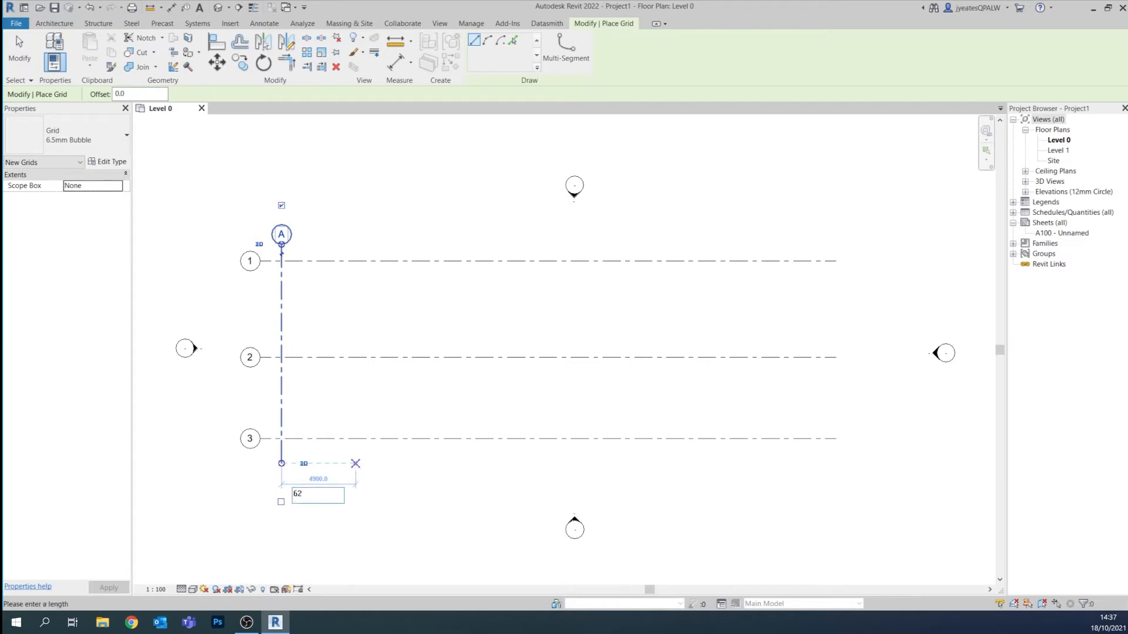
pyautogui.write('70')
pyautogui.press('Return')
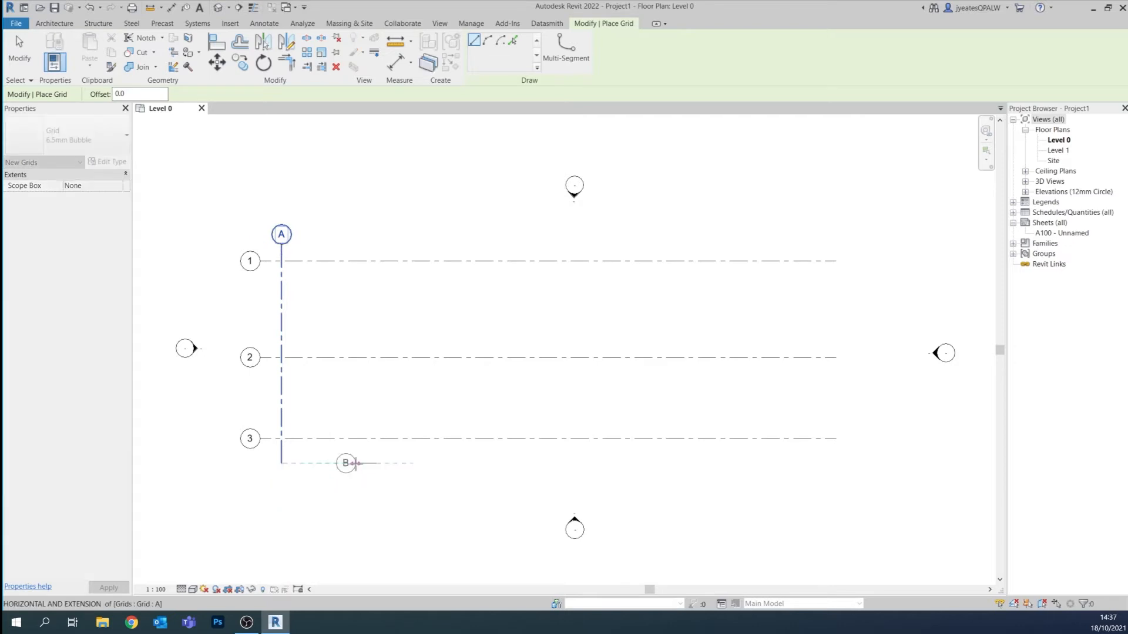
pyautogui.click(377, 463)
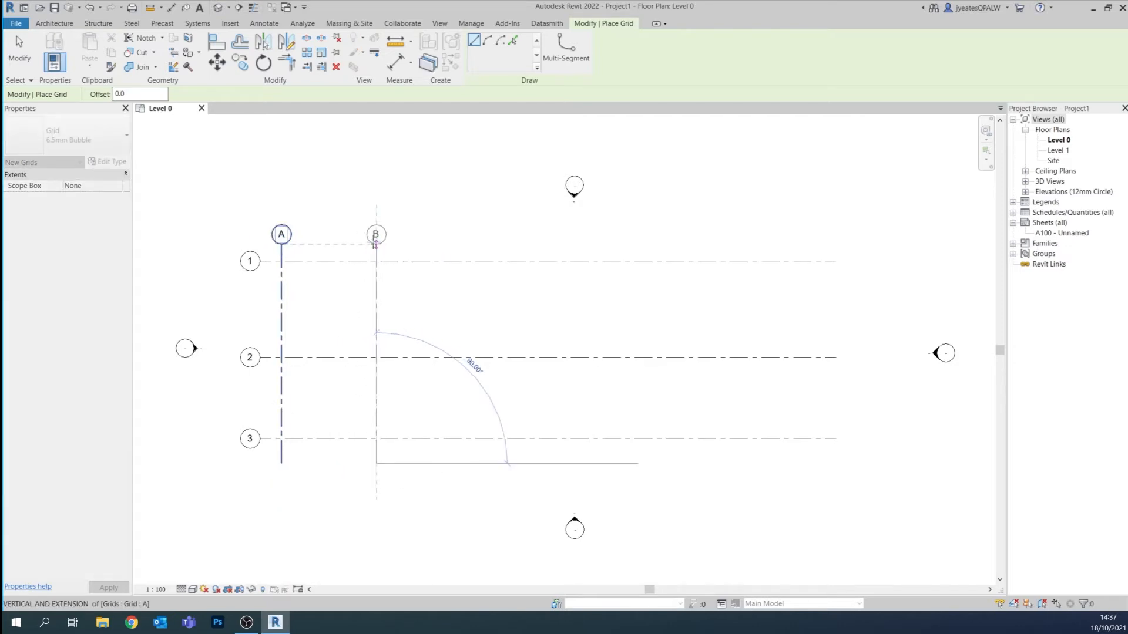
pyautogui.click(376, 244)
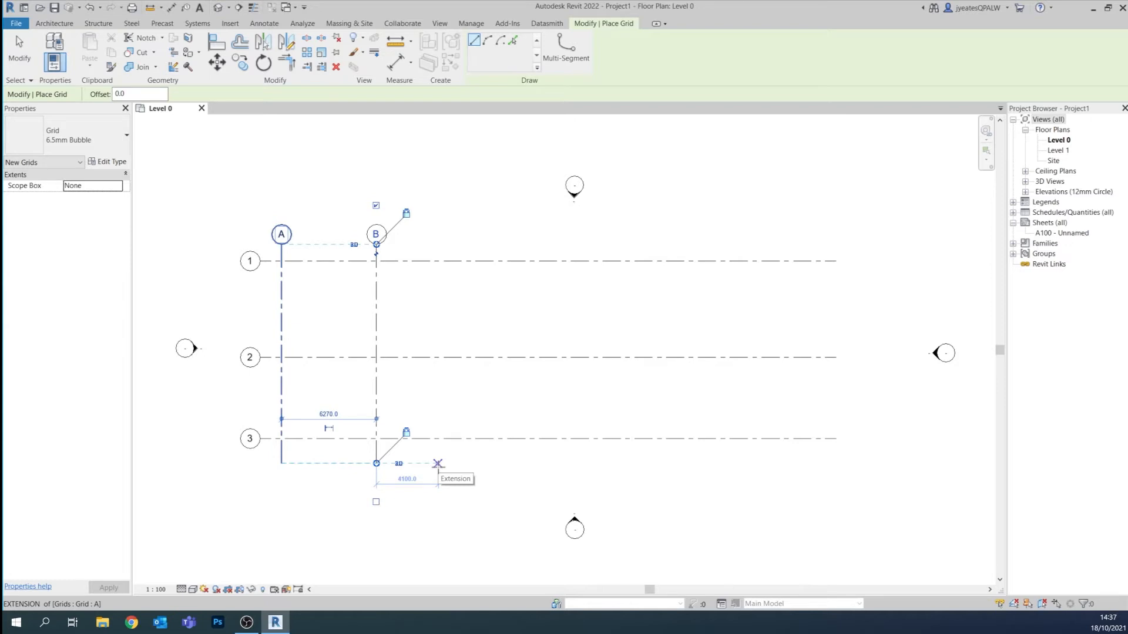
# - Draw a vertical grid line 4550 east of grid B, aligned with the ends of the vertical grids
pyautogui.write('4')
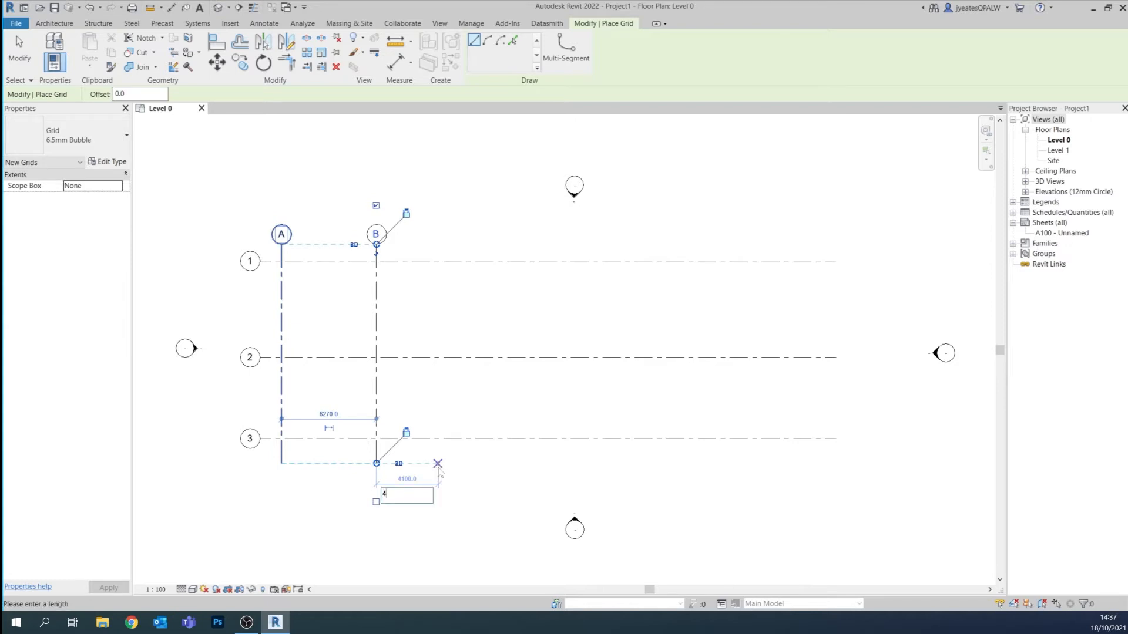
pyautogui.write('550')
pyautogui.press('Return')
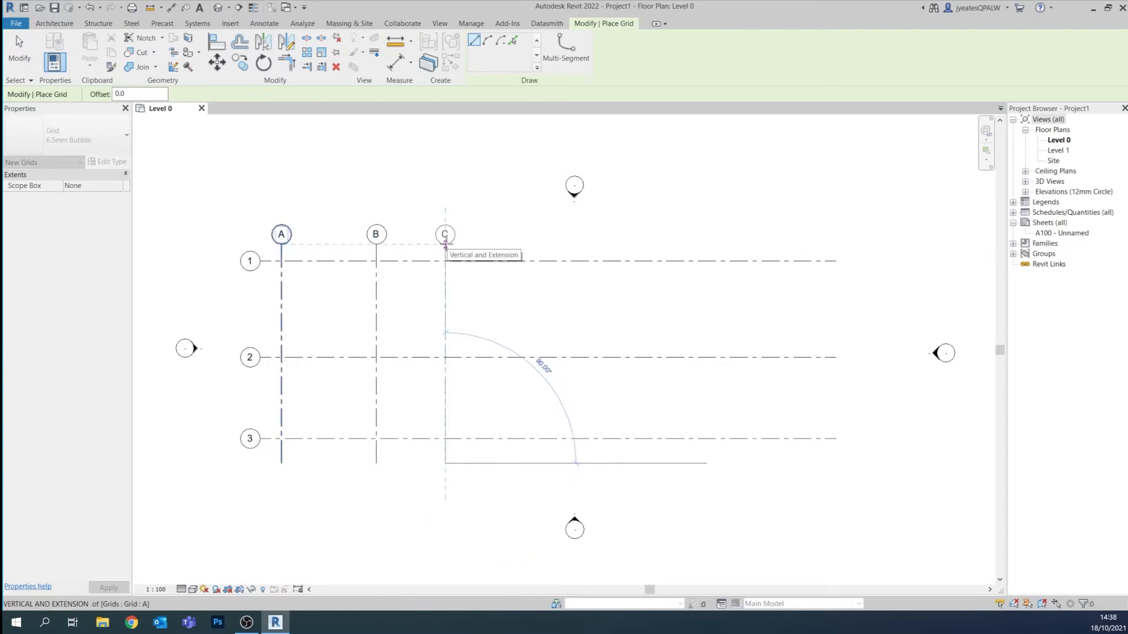
pyautogui.click(445, 244)
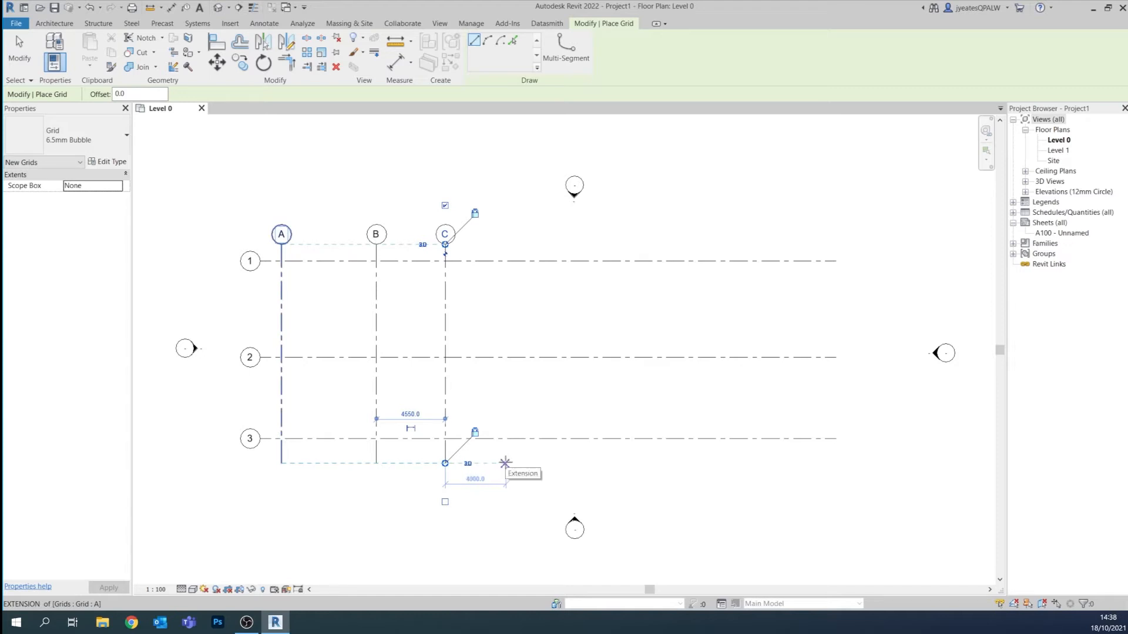
# - Draw a vertical grid line 4550 east of grid C, aligned with the ends of the vertical grids
pyautogui.click(506, 464)
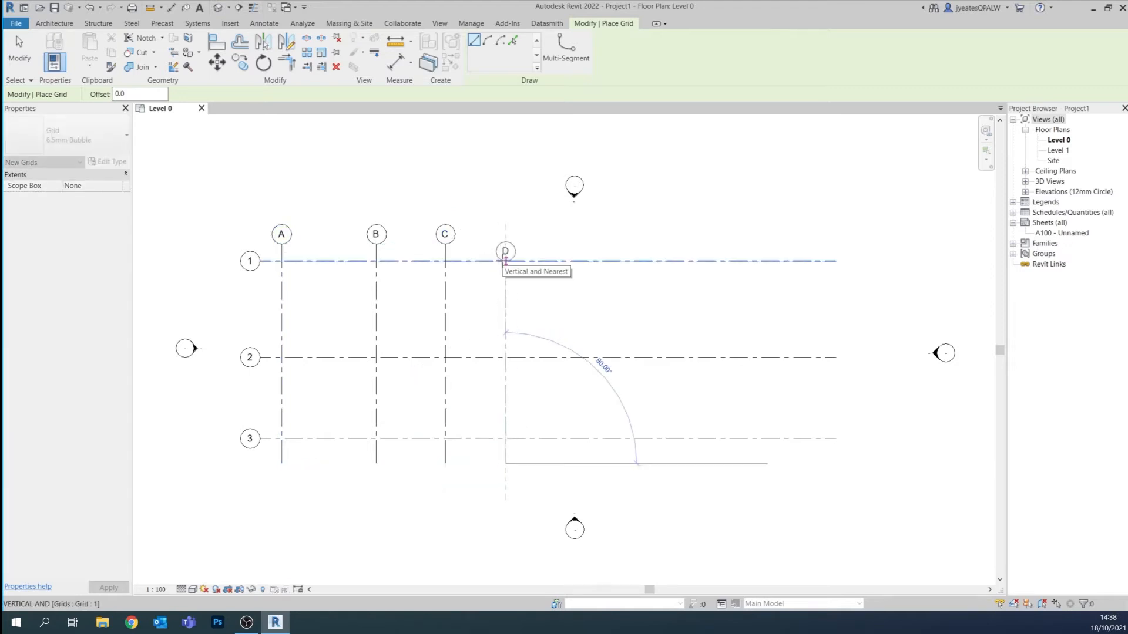
pyautogui.press('Escape')
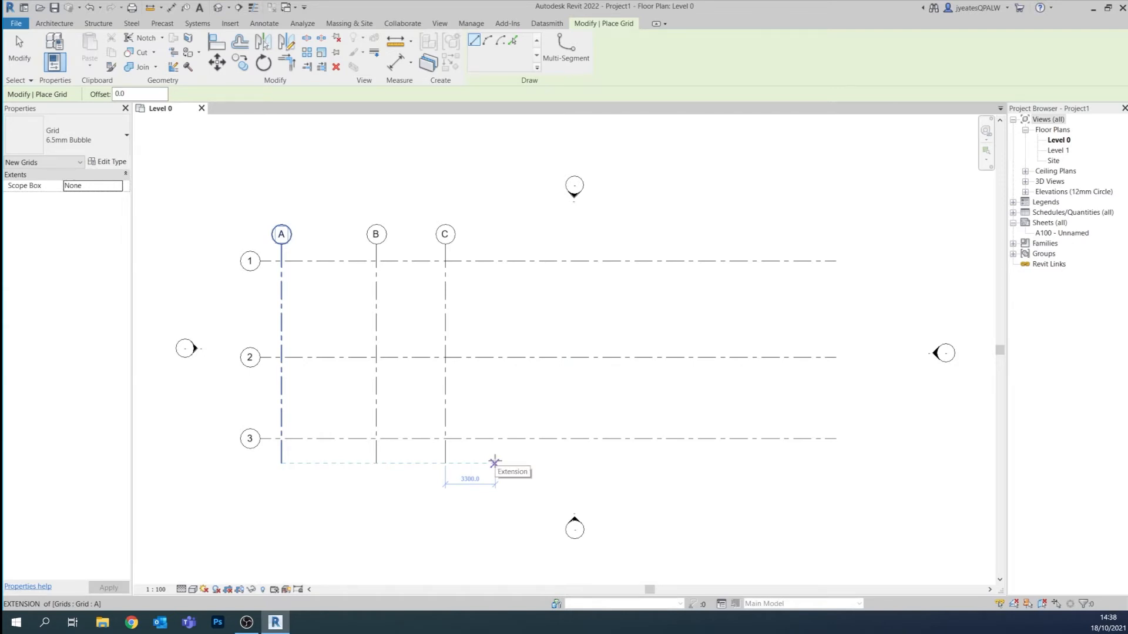
pyautogui.write('4500')
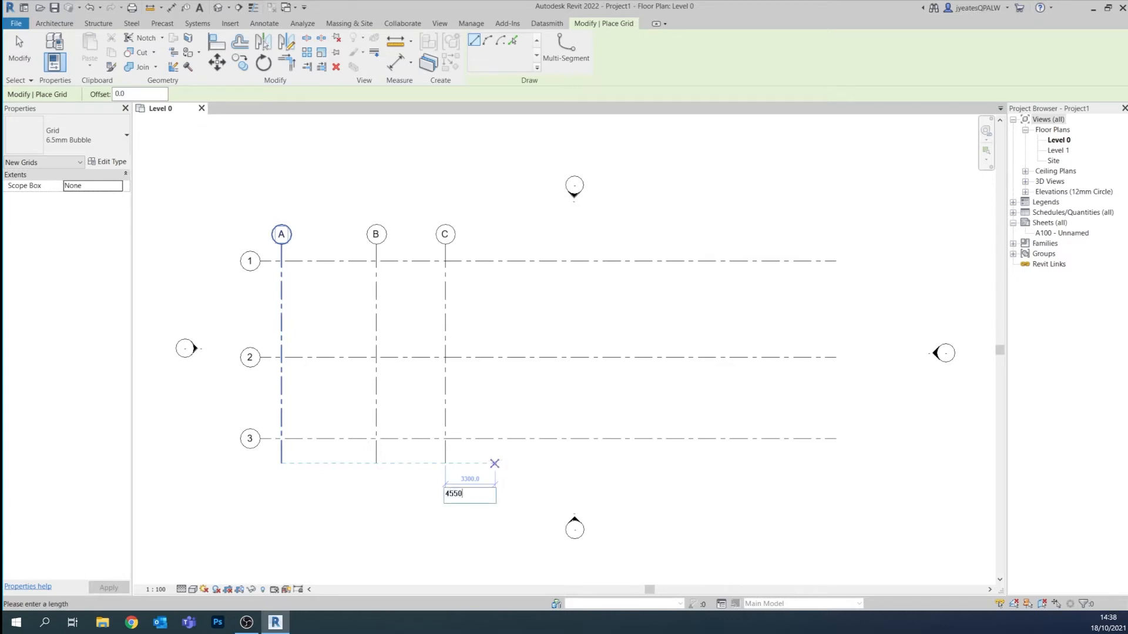
pyautogui.press('Return')
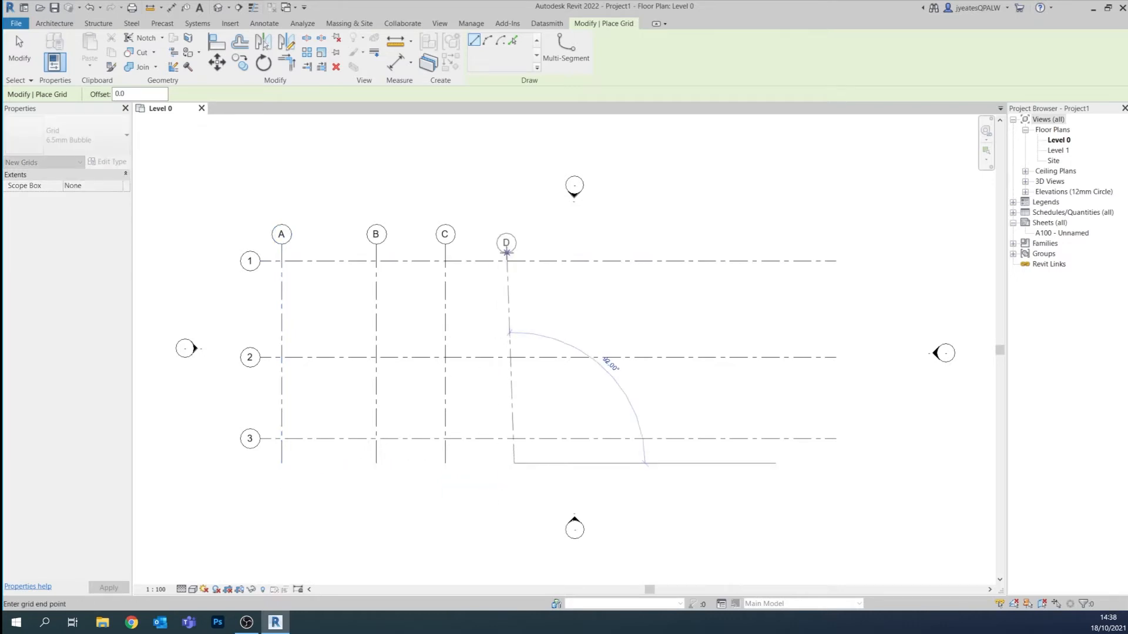
pyautogui.click(514, 244)
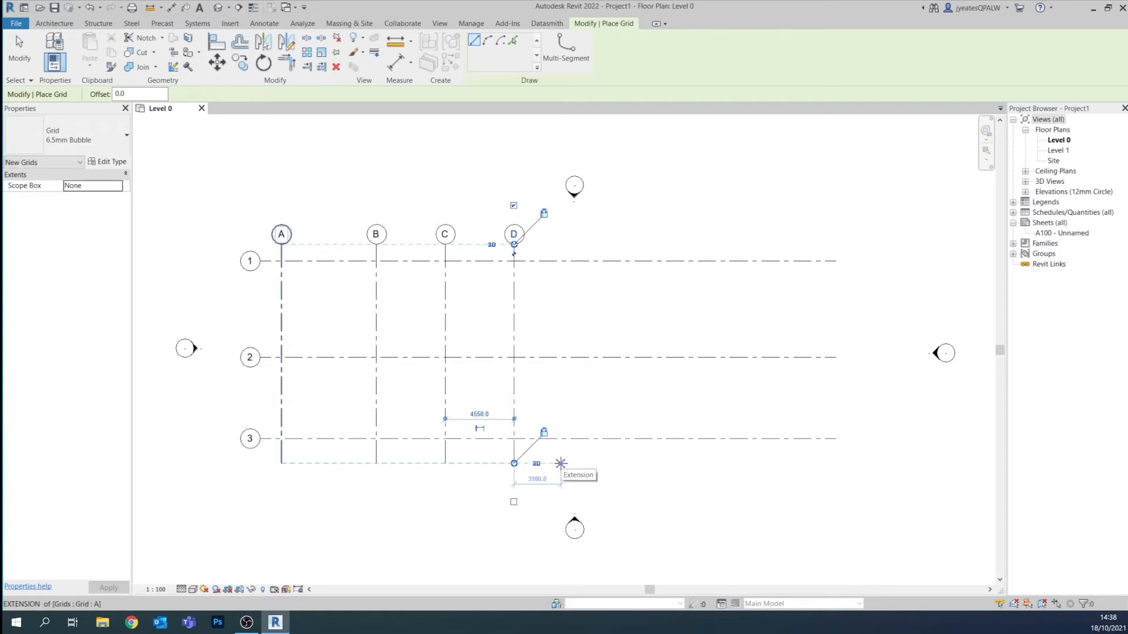
# - Draw a vertical grid line 4550 east of grid D, aligned with the ends of the vertical grids
pyautogui.write('4550')
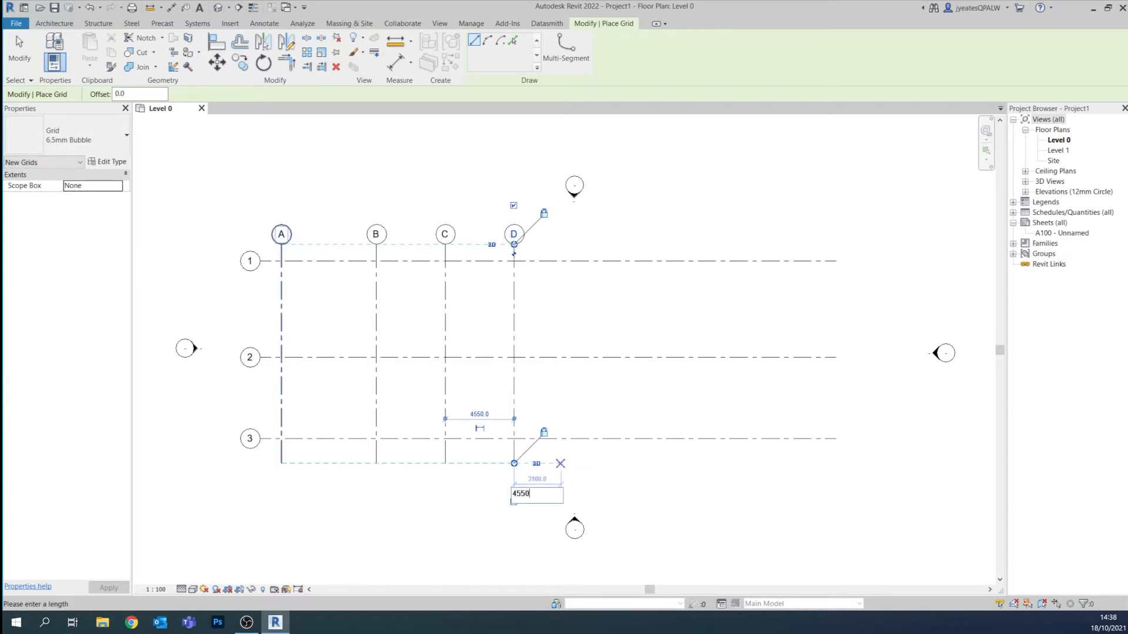
pyautogui.press('Return')
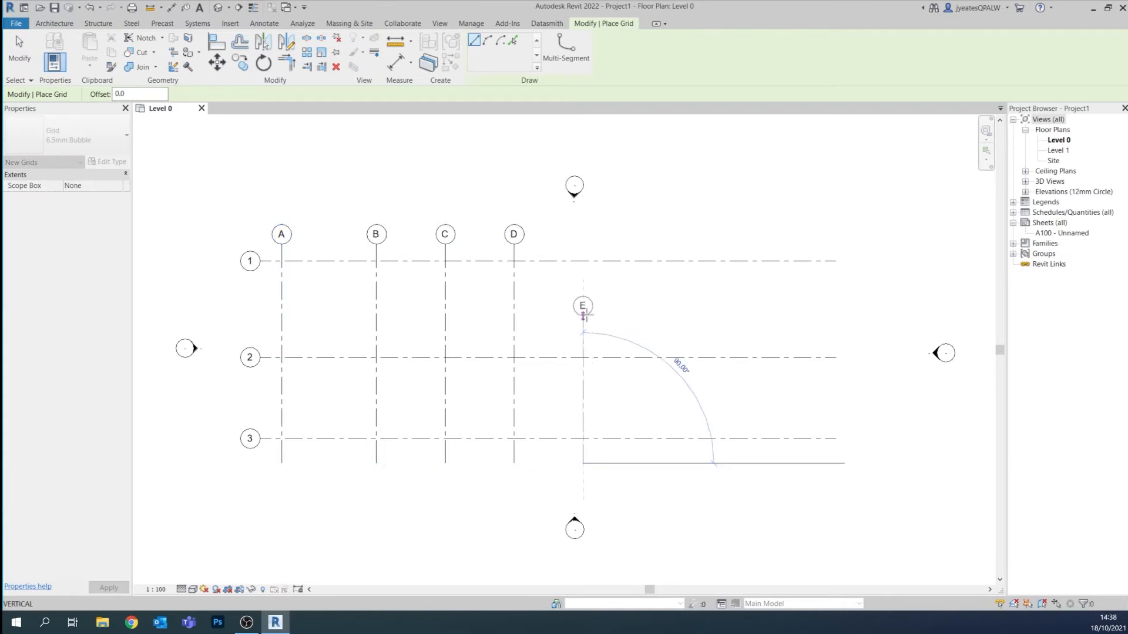
pyautogui.click(583, 246)
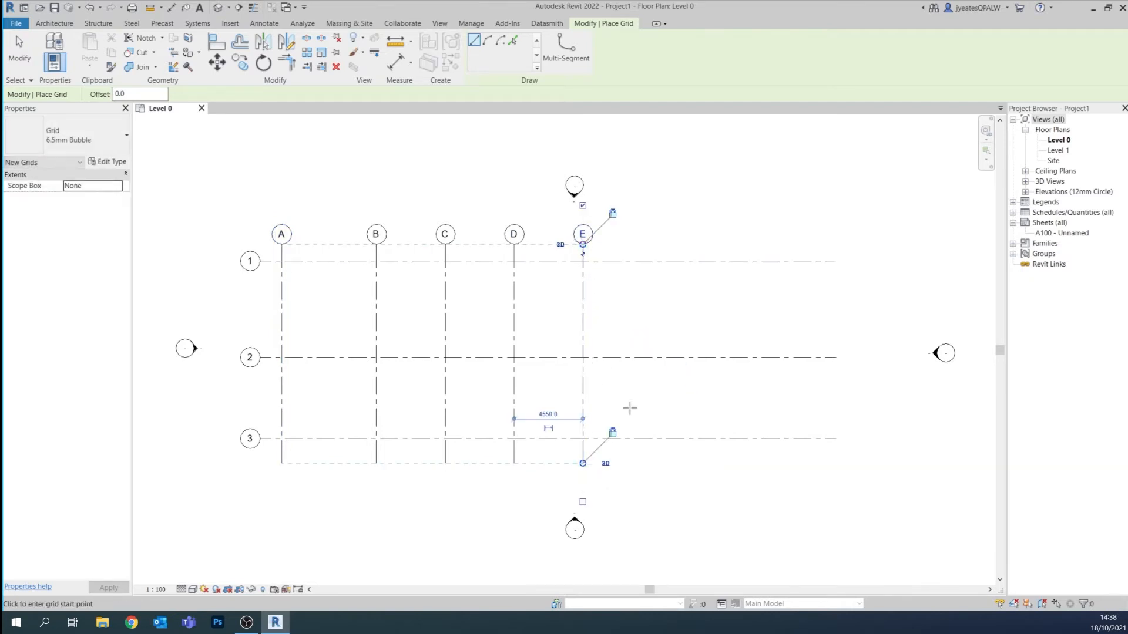
# - Draw a vertical grid line 4550 east of grid E, aligned with the ends of the vertical grids
pyautogui.write('5100')
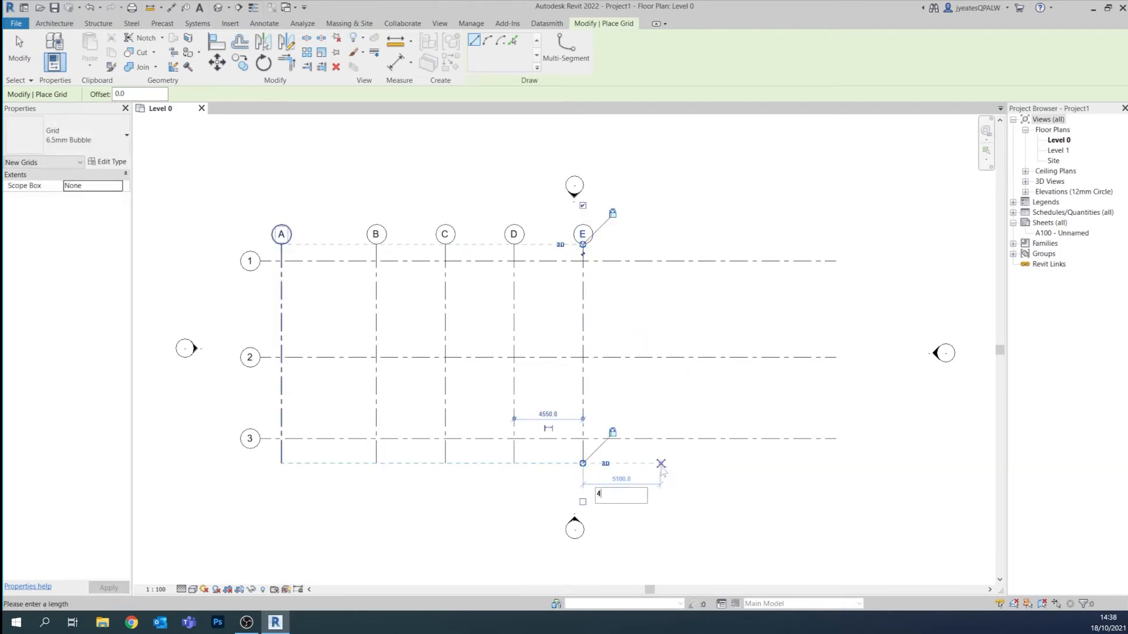
pyautogui.press('Return')
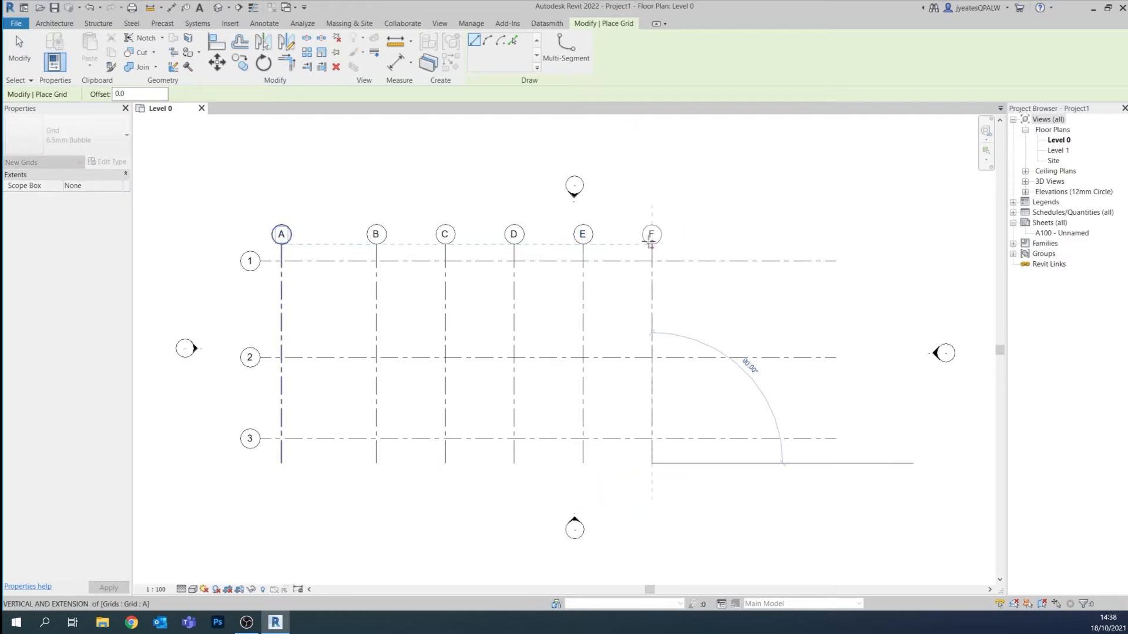
pyautogui.click(651, 240)
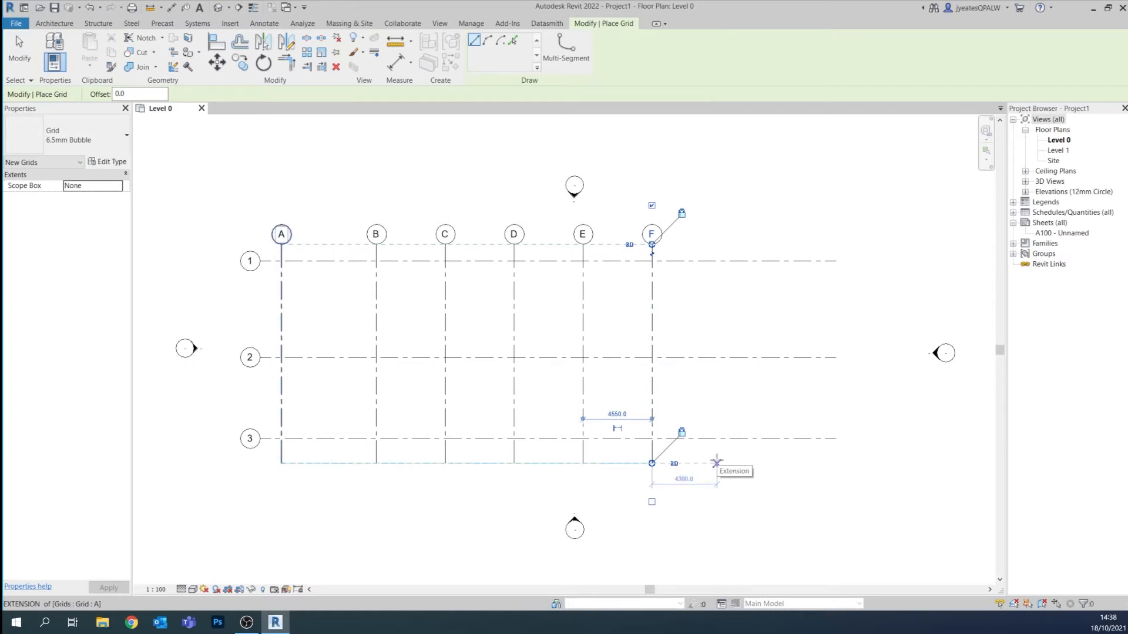
# - Draw the last vertical grid line 4550 east of grid F, aligned with the other vertical grids, and finish placing grids
pyautogui.write('4550')
pyautogui.press('Return')
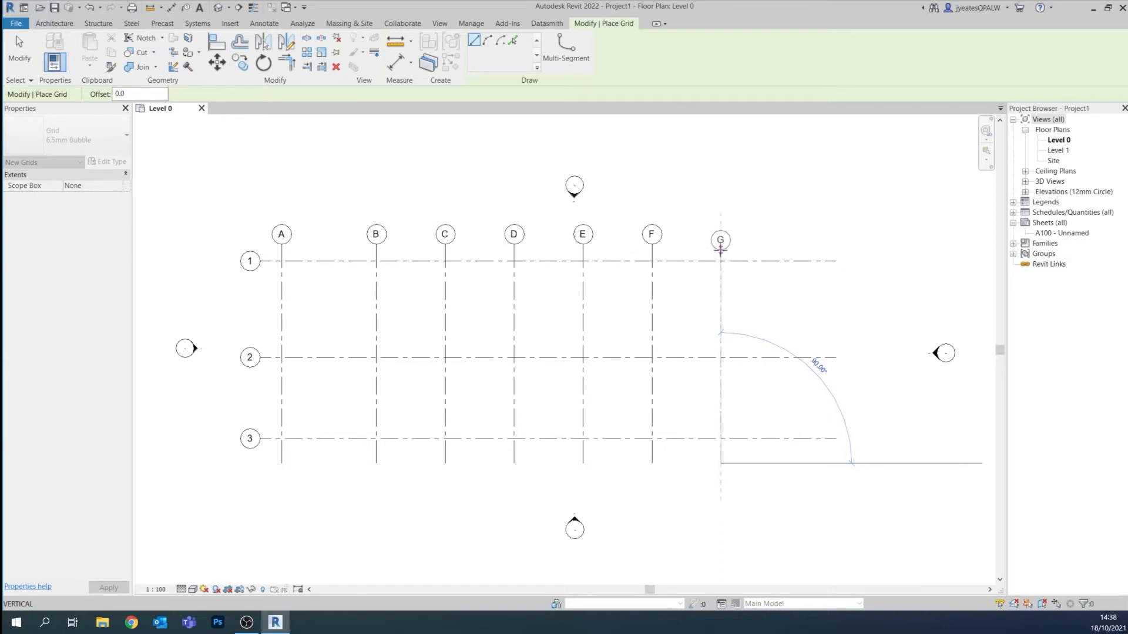
pyautogui.click(721, 243)
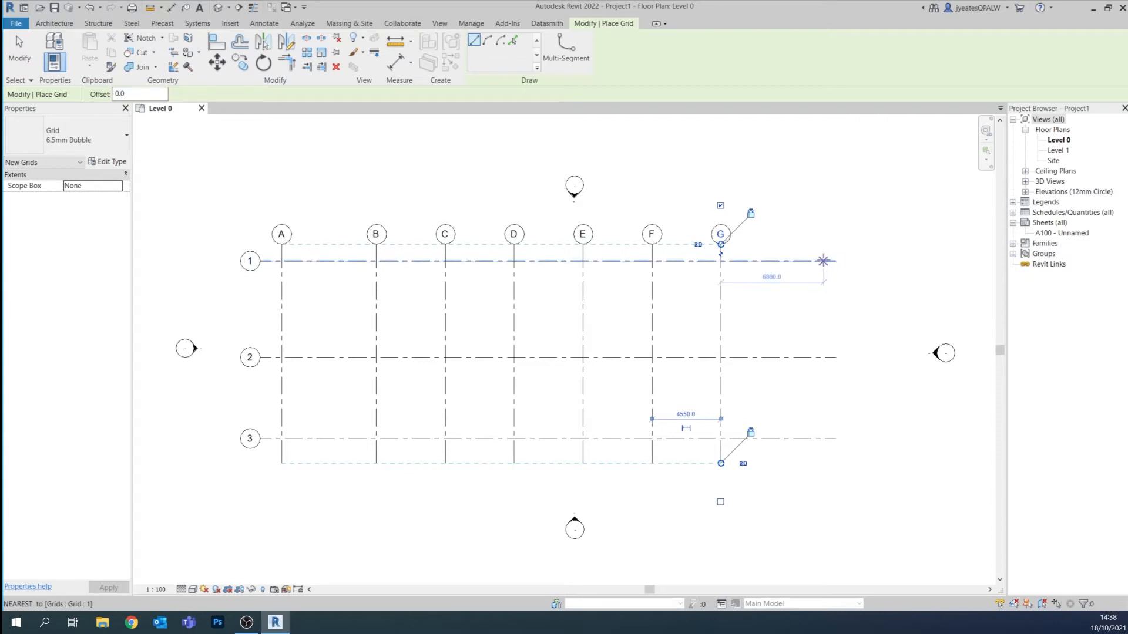
pyautogui.press('Escape')
pyautogui.press('Escape')
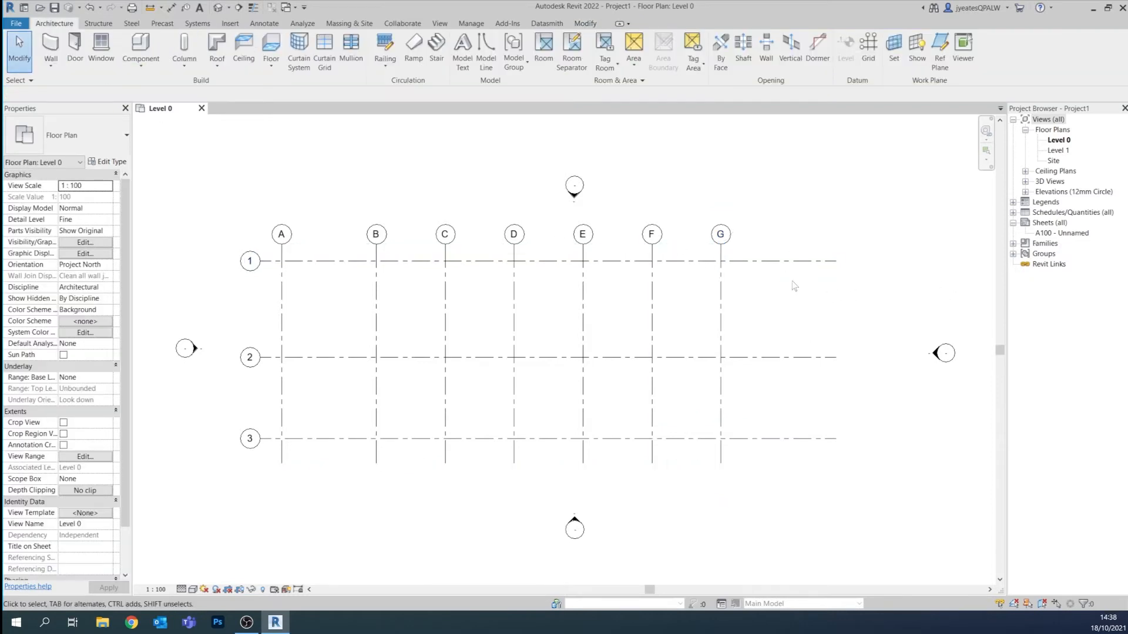
# - Shorten the east ends of the horizontal grids to just past grid G, and move all the grids to the middle of the elevation markers
pyautogui.click(817, 260)
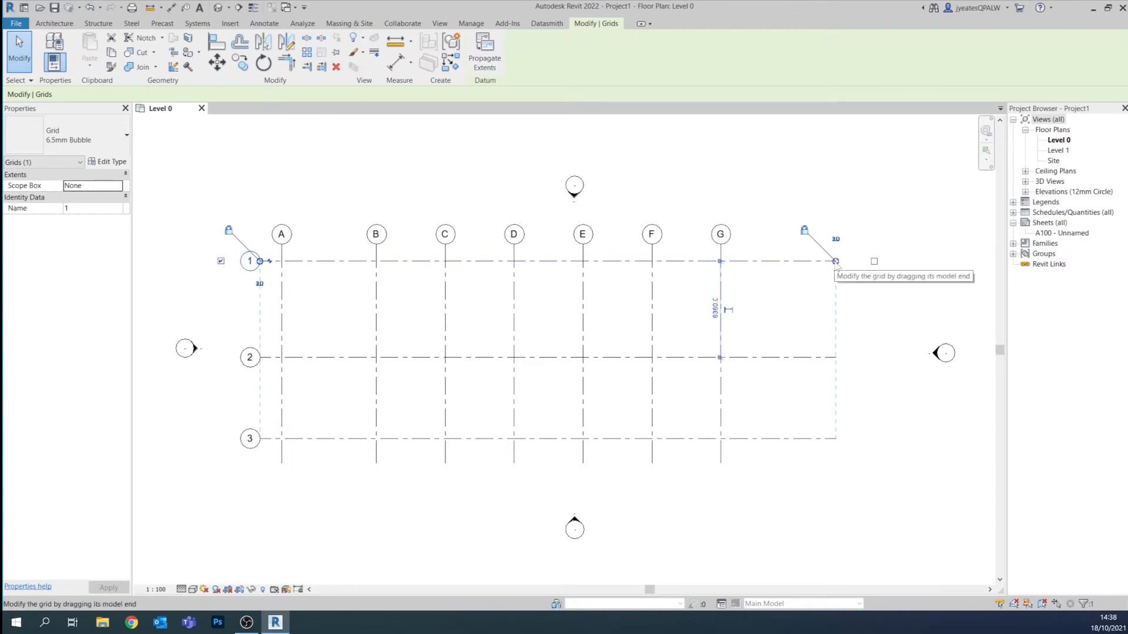
pyautogui.moveTo(836, 262); pyautogui.dragTo(748, 261)
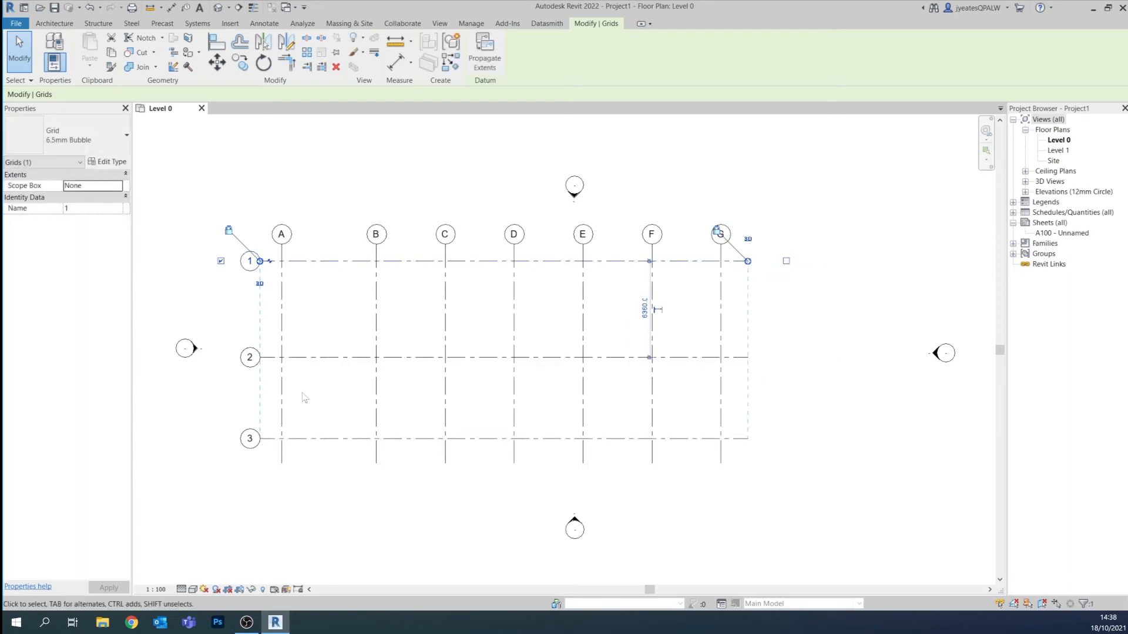
pyautogui.moveTo(793, 500); pyautogui.dragTo(265, 225)
pyautogui.moveTo(485, 261); pyautogui.dragTo(570, 273)
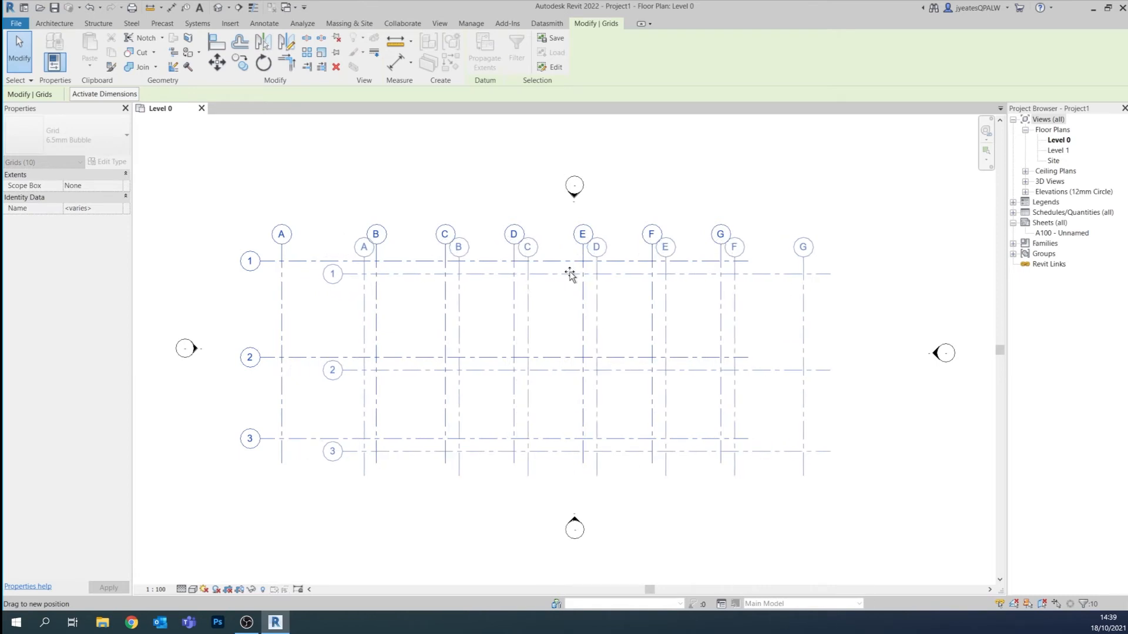
pyautogui.moveTo(570, 273); pyautogui.dragTo(574, 276)
pyautogui.click(839, 218)
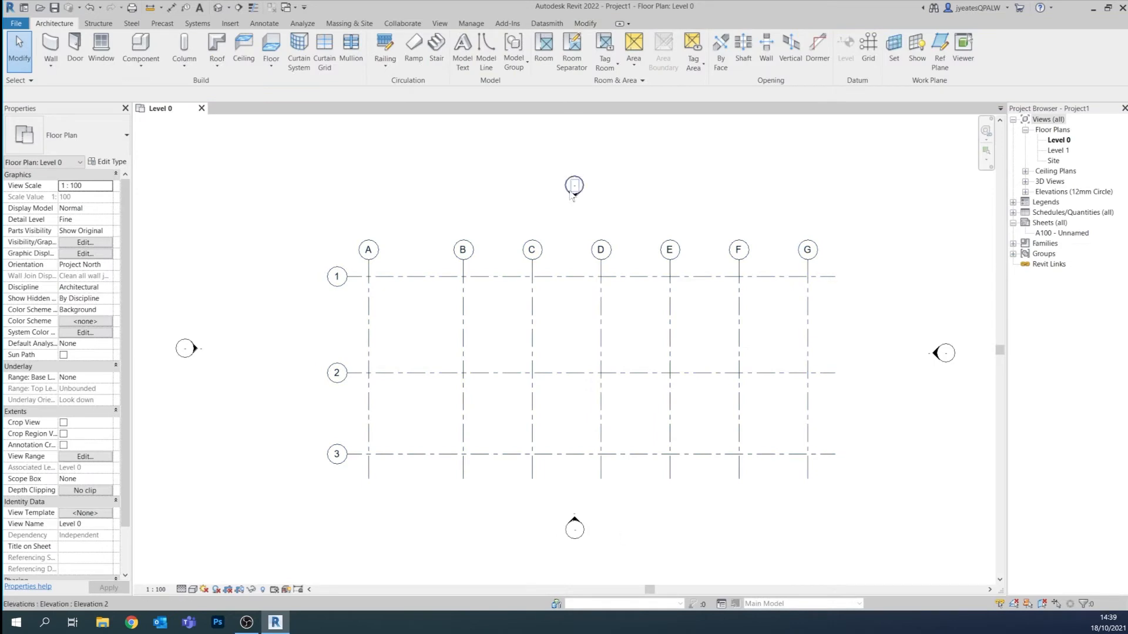
# - Save the model as a project file named DPHproject01 on the Desktop
pyautogui.click(16, 25)
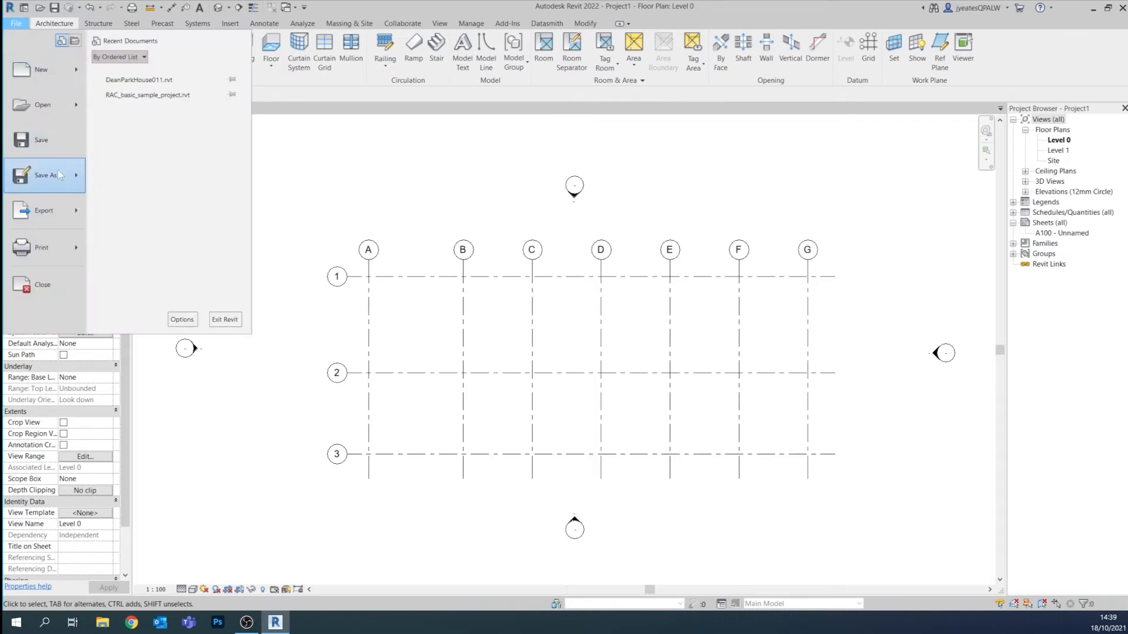
pyautogui.moveTo(57, 170)
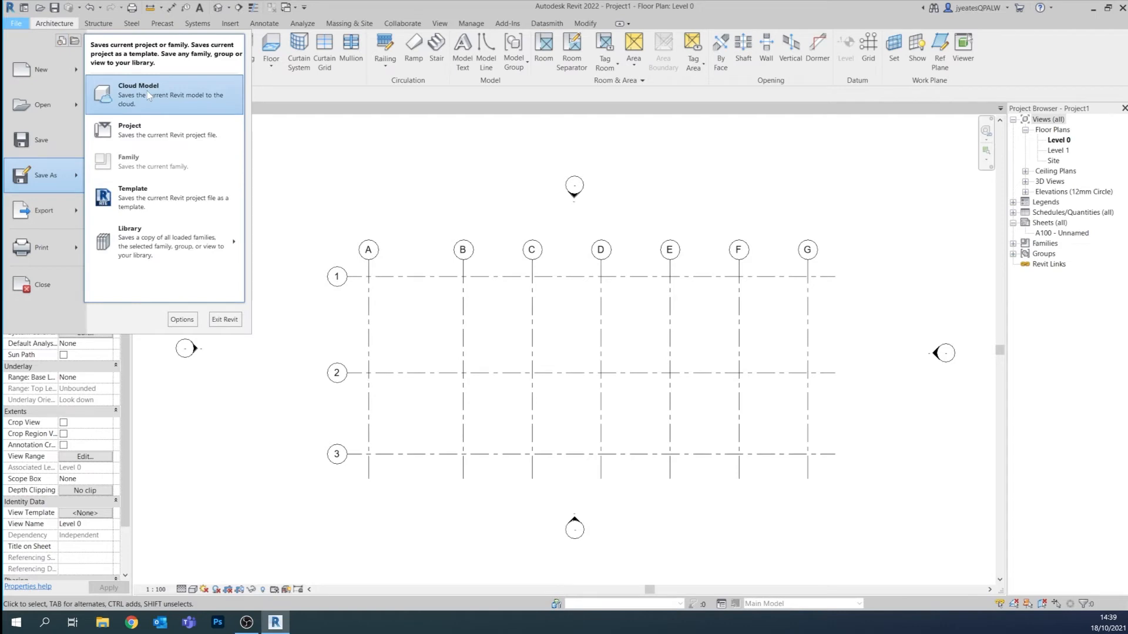
pyautogui.click(141, 128)
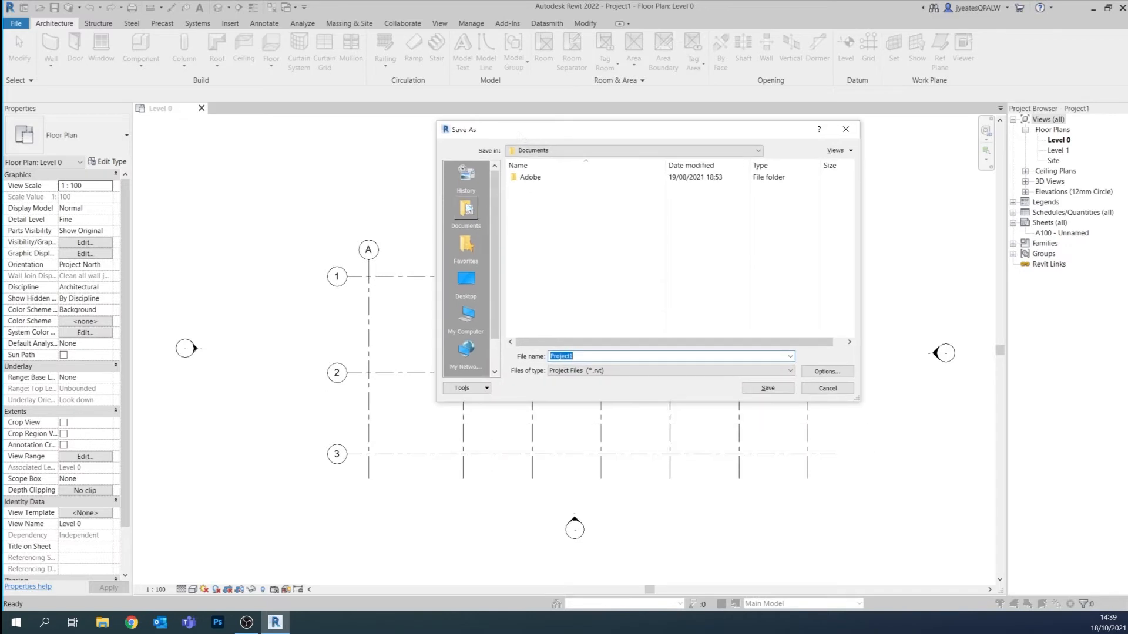
pyautogui.click(466, 280)
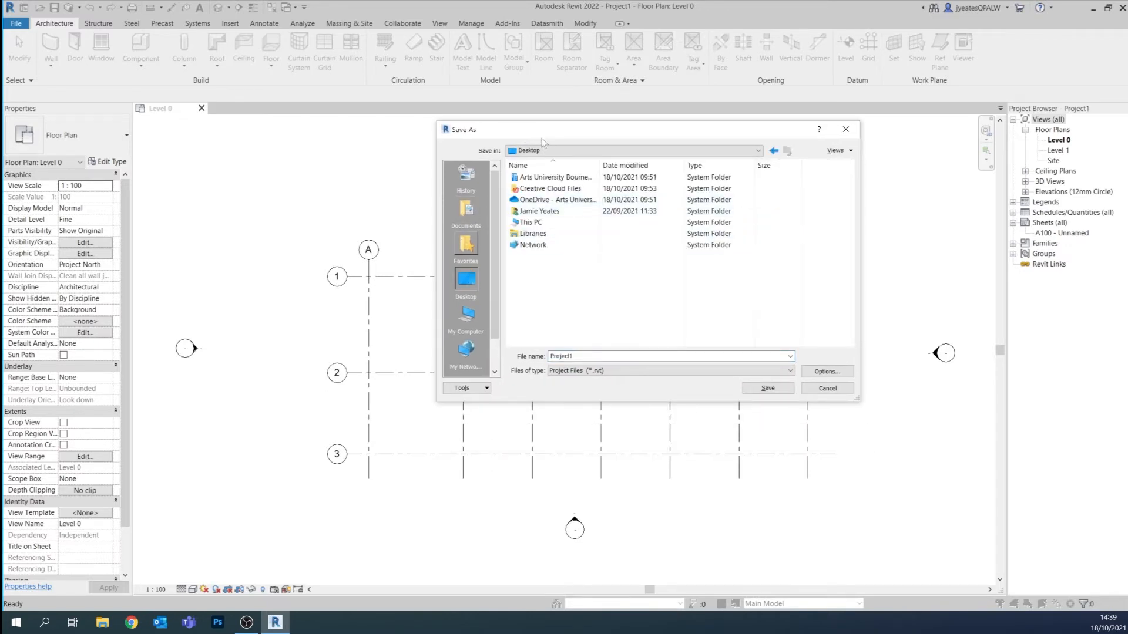
pyautogui.doubleClick(566, 357)
pyautogui.write('DPHproject01')
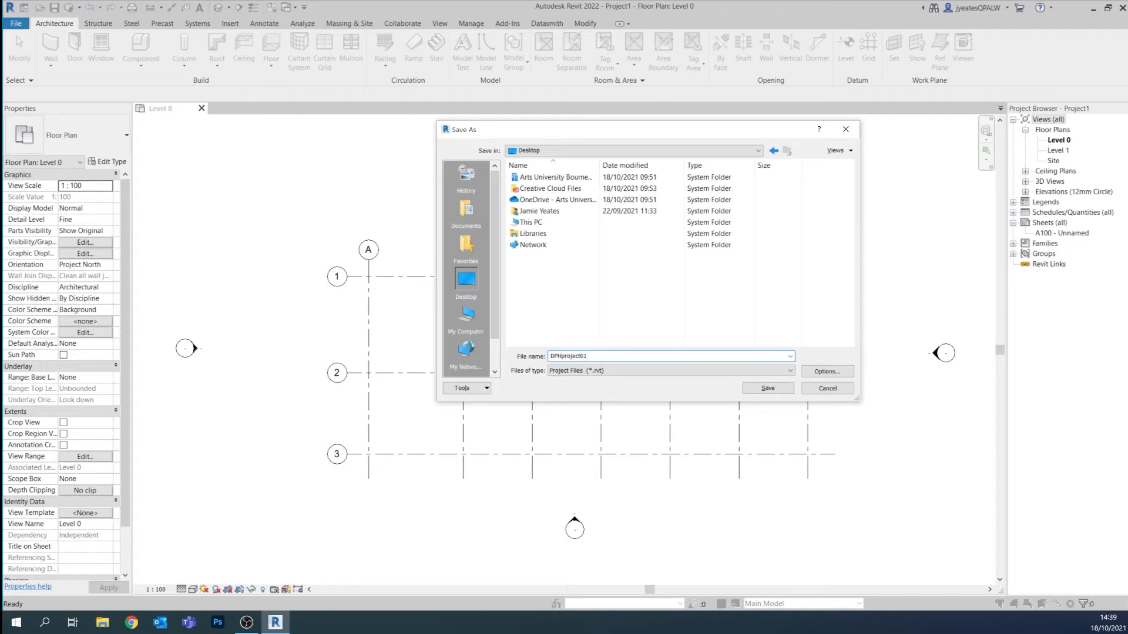
pyautogui.click(761, 389)
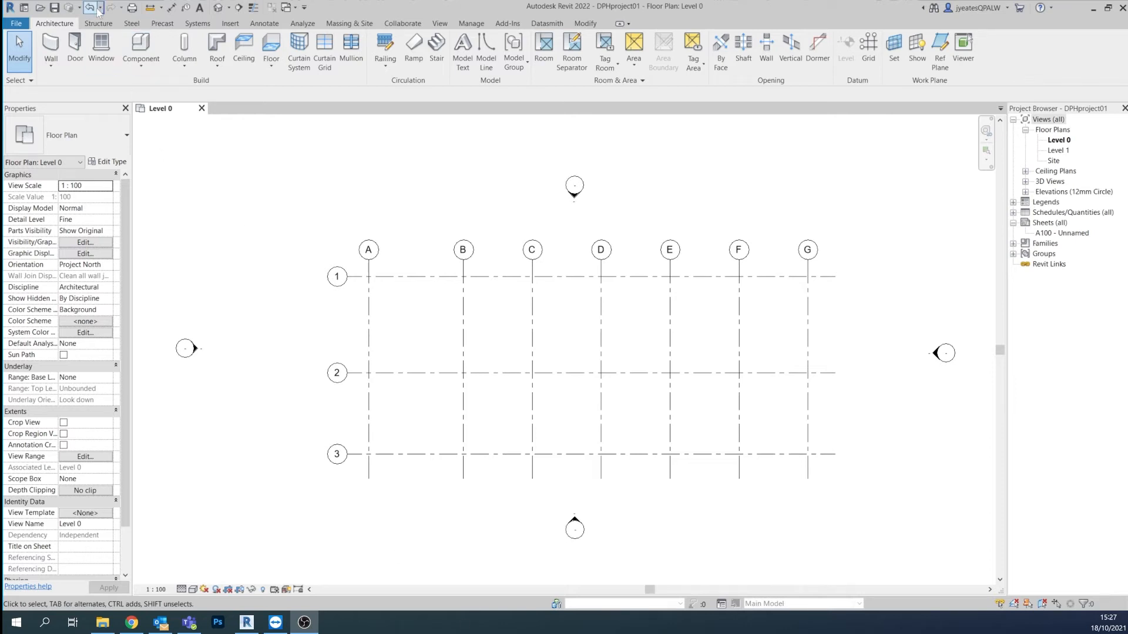
# - Start a structural column with the UC305x305x97 type and open its type properties
pyautogui.click(184, 67)
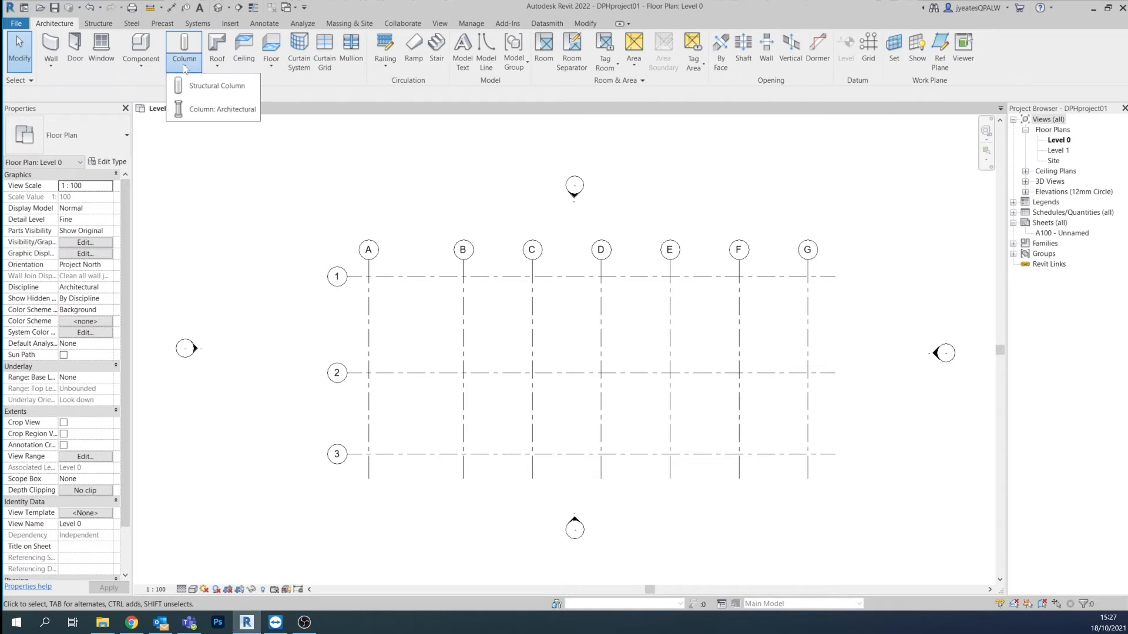
pyautogui.click(203, 86)
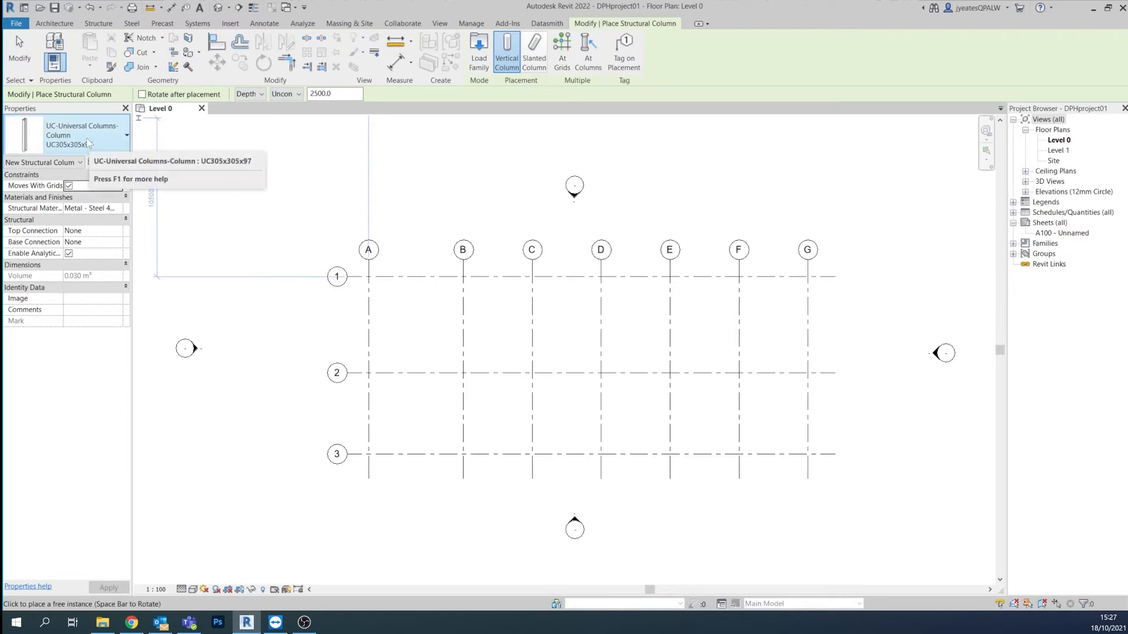
pyautogui.click(119, 164)
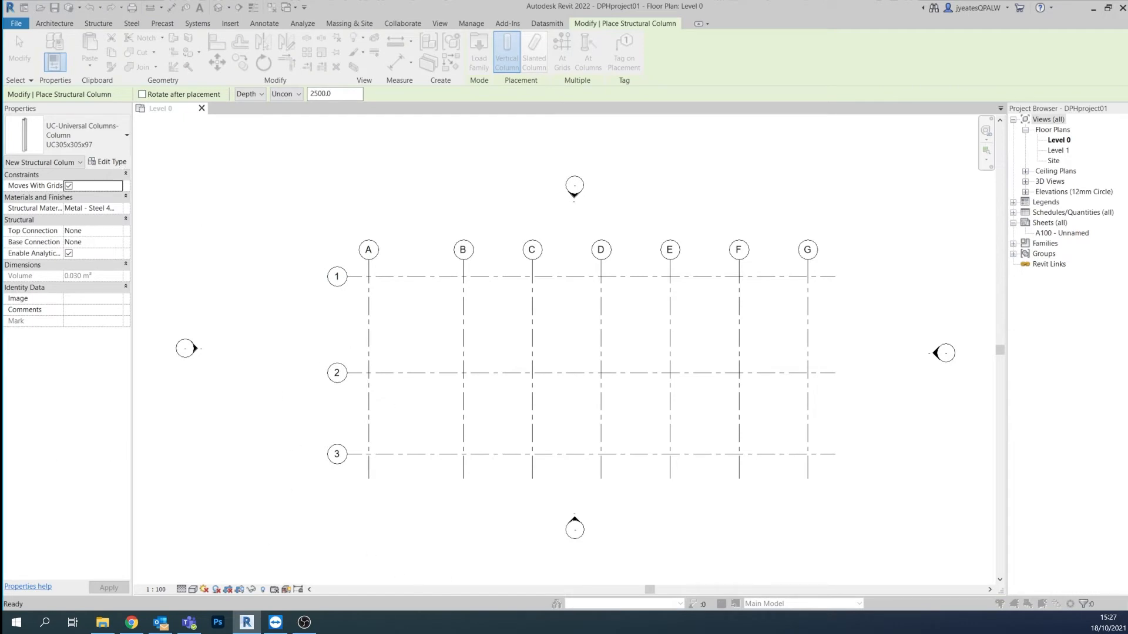
# - Switch to Chrome, look through the Autodesk Revit 2022 Content page for the English content packs, and return to Revit
pyautogui.moveTo(512, 633); pyautogui.dragTo(507, 156)
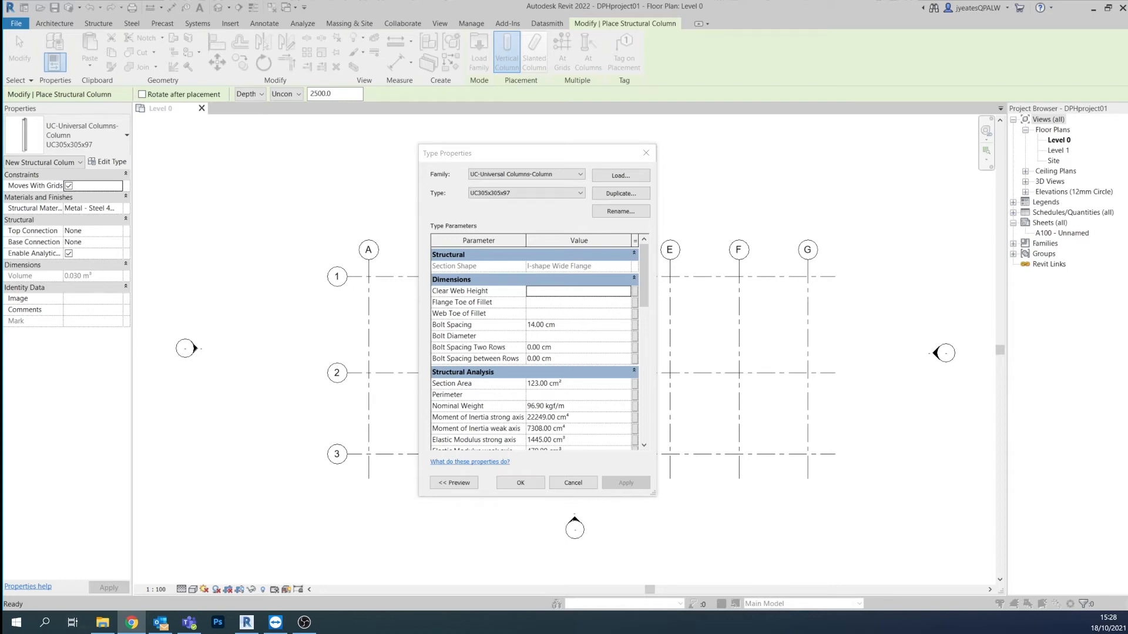
pyautogui.moveTo(764, 0); pyautogui.dragTo(617, 0)
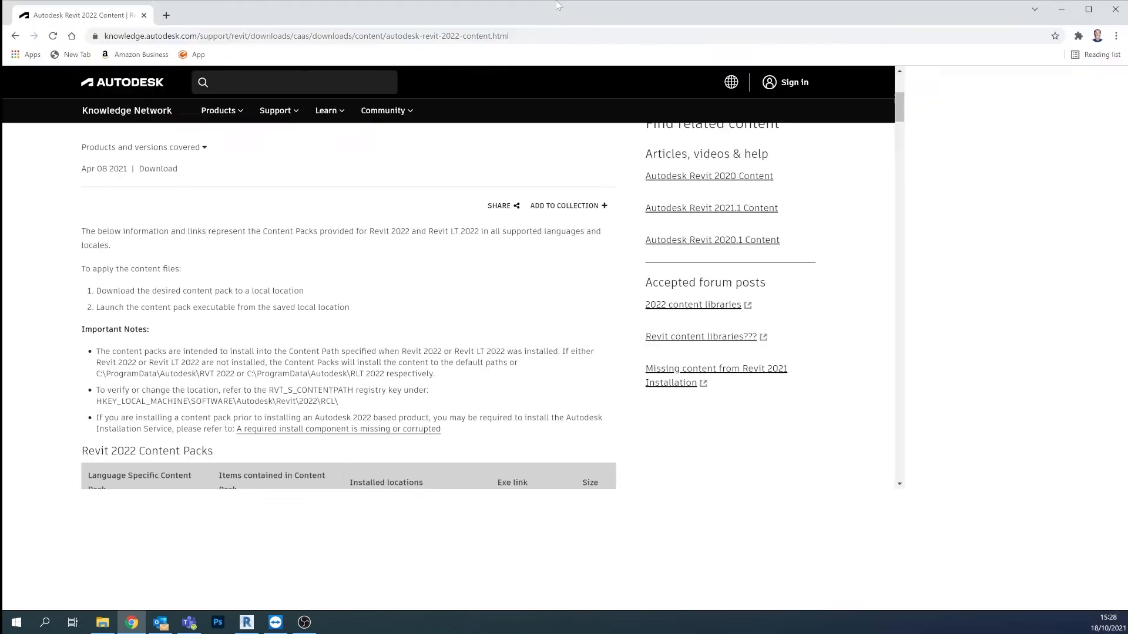
pyautogui.scroll(4, 415, 252)
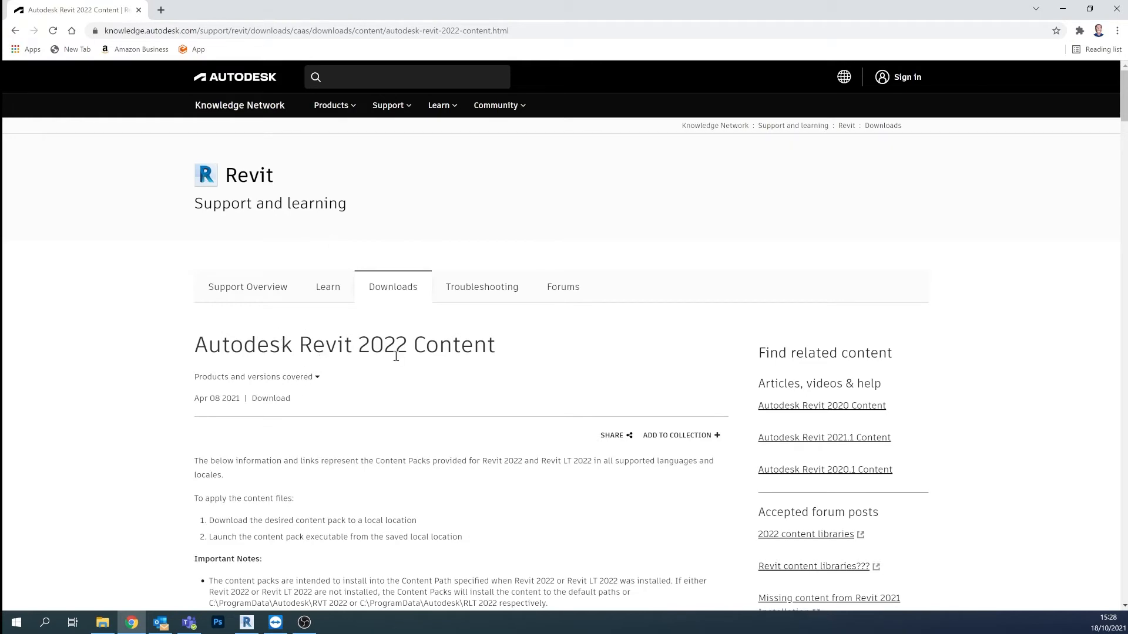
pyautogui.scroll(-13, 507, 362)
pyautogui.scroll(-6, 507, 359)
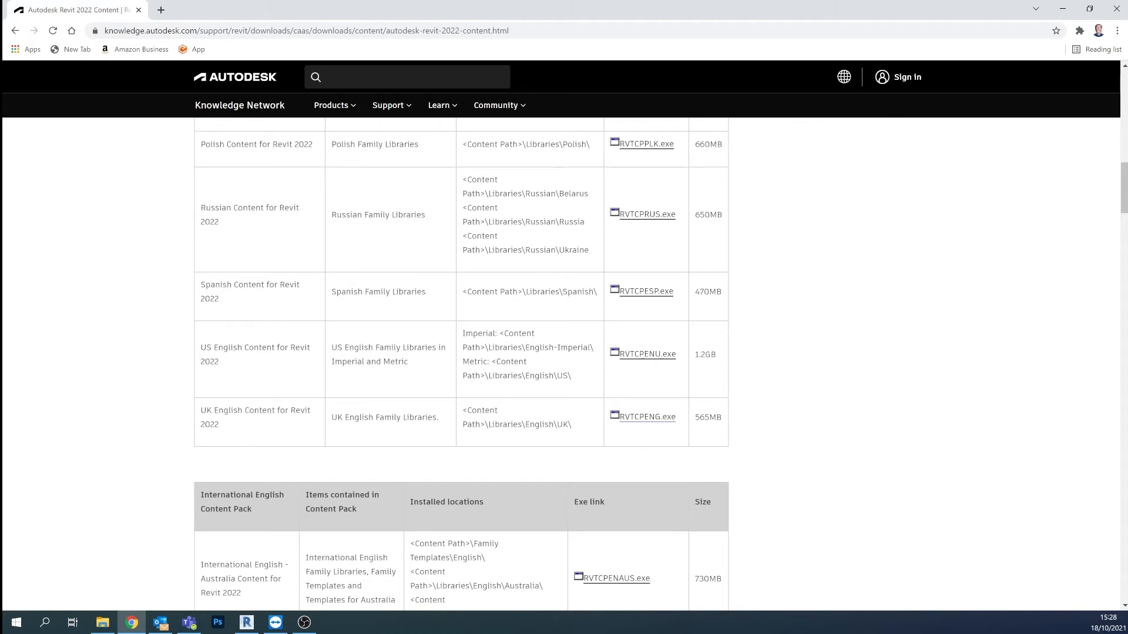
pyautogui.click(246, 624)
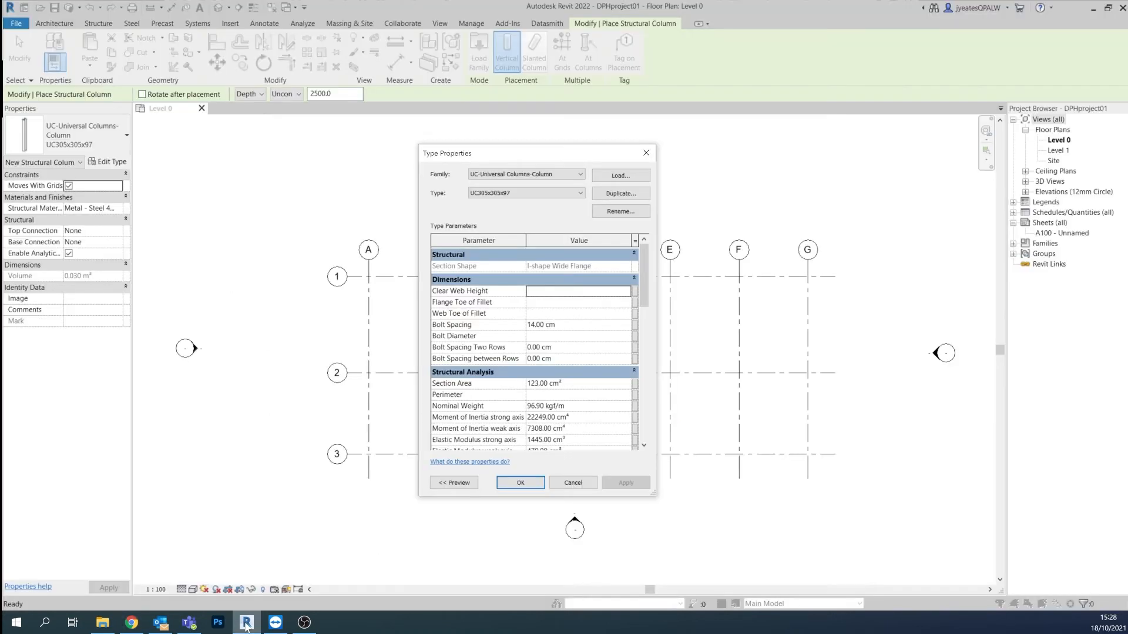
# - Start loading a column family and go up from the Columns library folder to the ProgramData folder
pyautogui.click(625, 177)
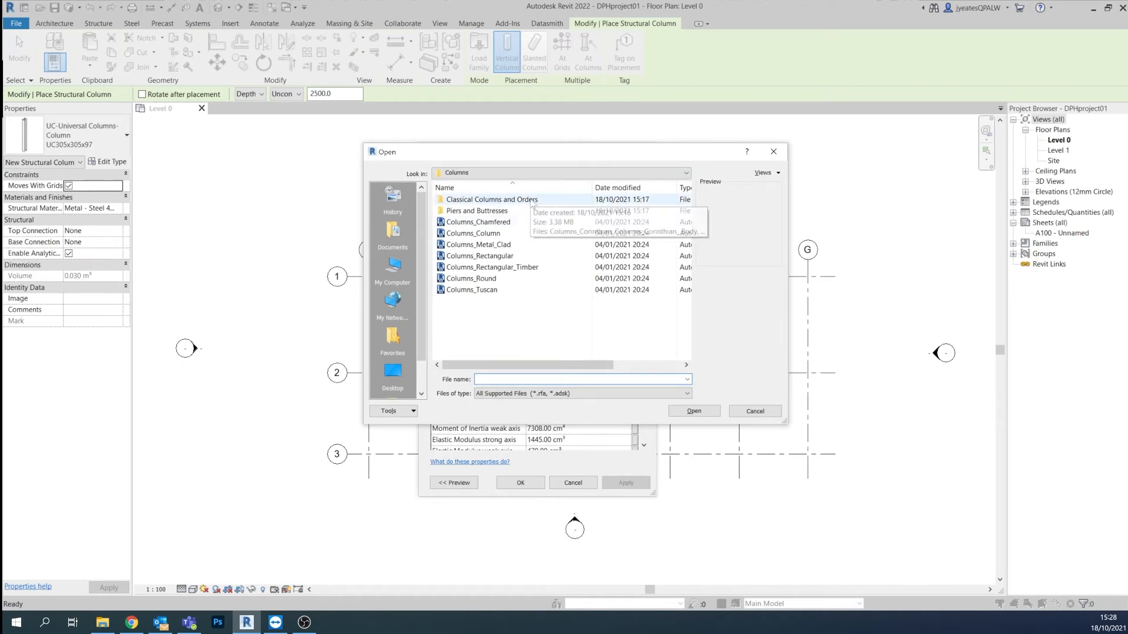
pyautogui.click(715, 174)
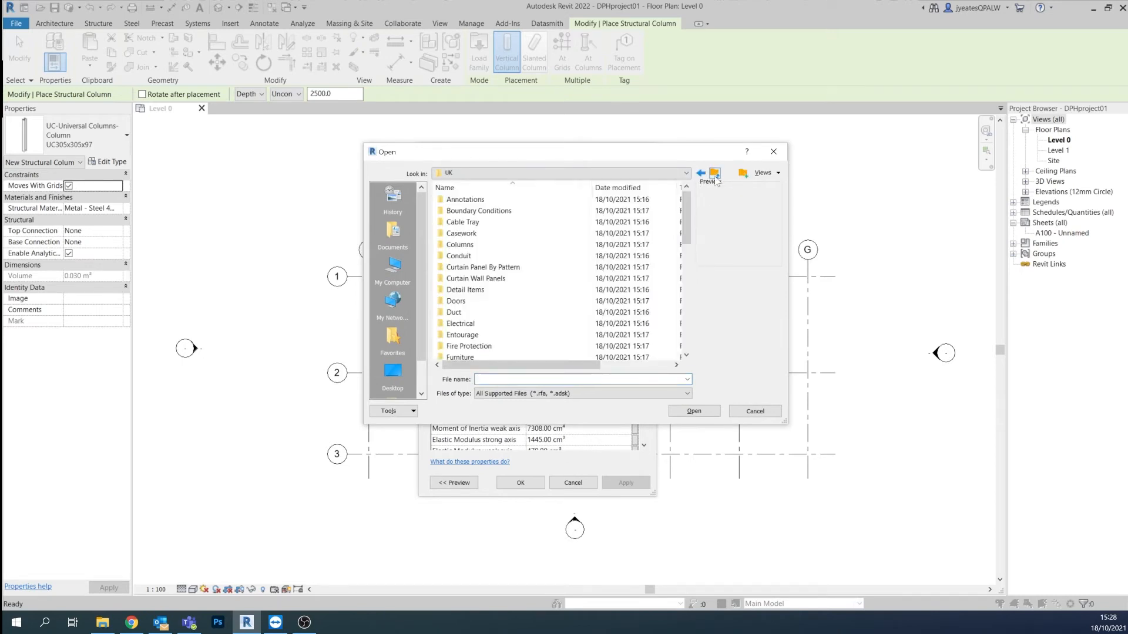
pyautogui.click(715, 174)
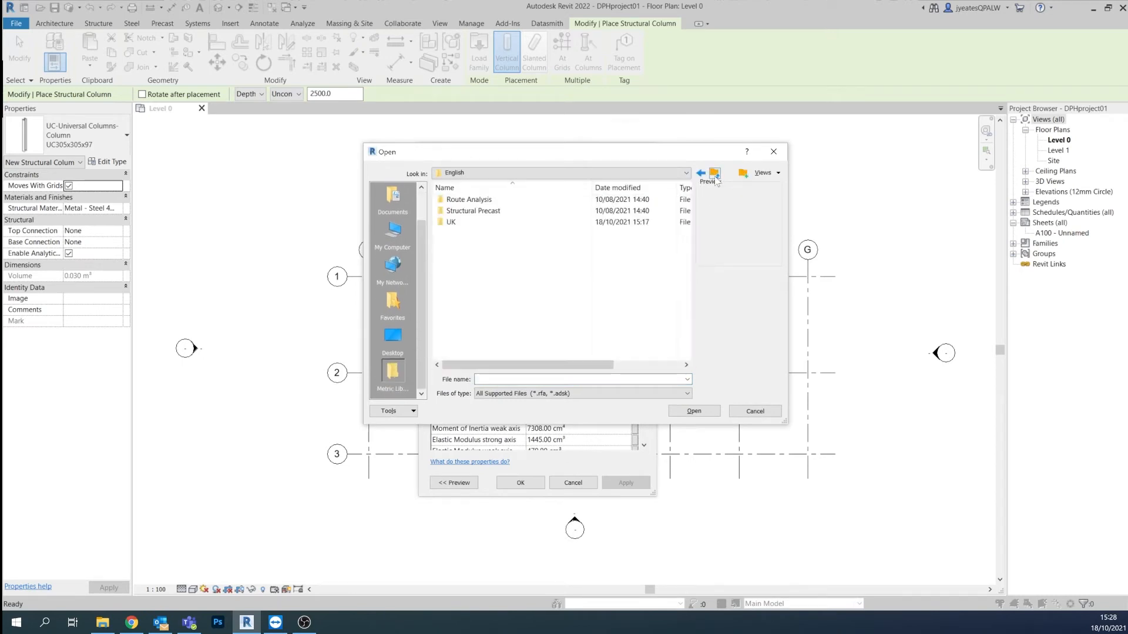
pyautogui.click(715, 175)
pyautogui.click(715, 175)
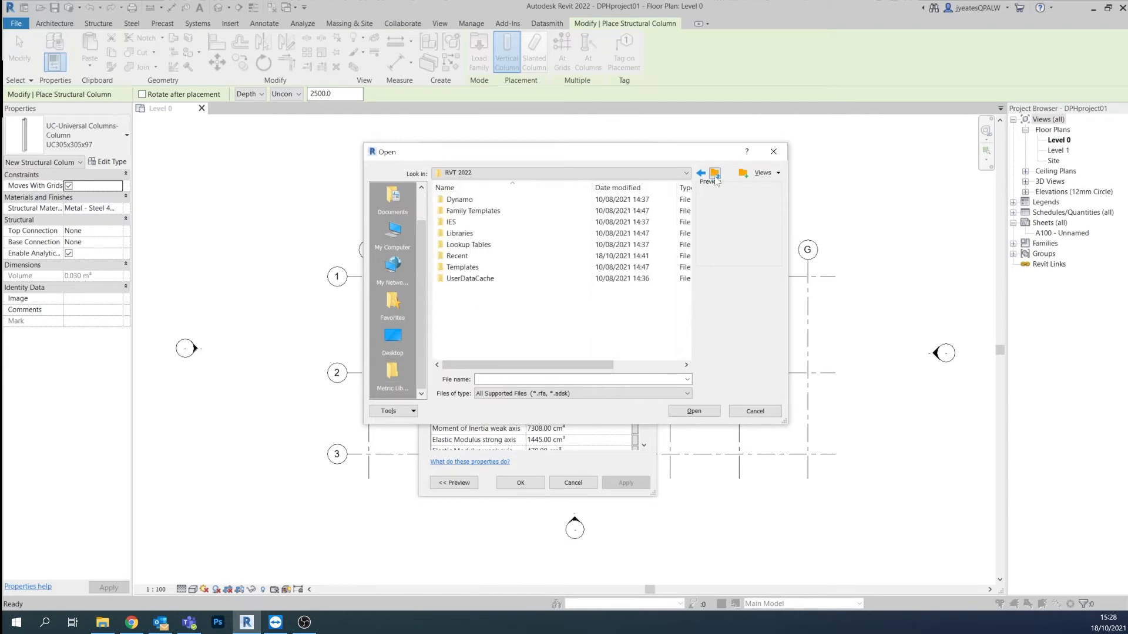
pyautogui.click(715, 175)
pyautogui.click(715, 175)
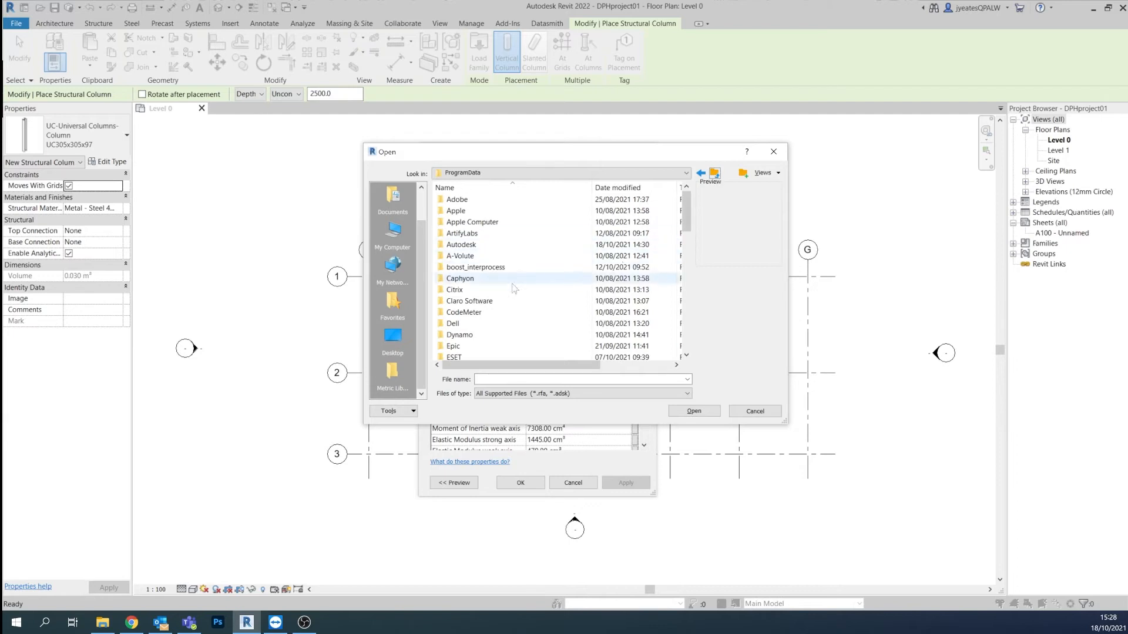
# - Browse from ProgramData through Autodesk, RVT 2022, Libraries and English into the UK library folder
pyautogui.doubleClick(479, 245)
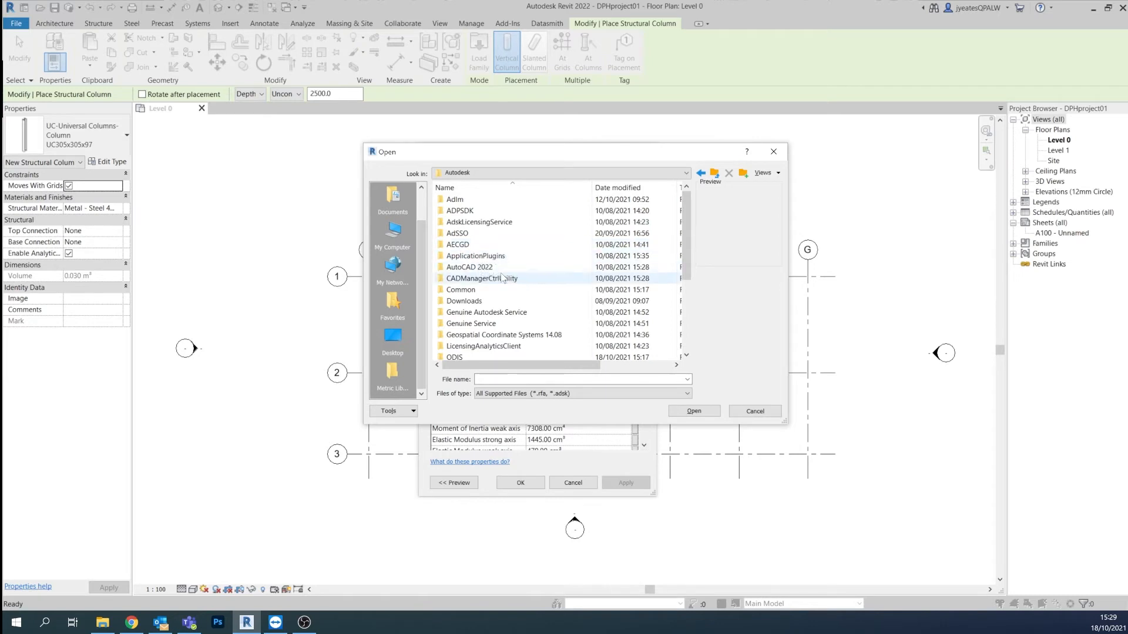
pyautogui.scroll(-2, 488, 282)
pyautogui.scroll(-1, 486, 351)
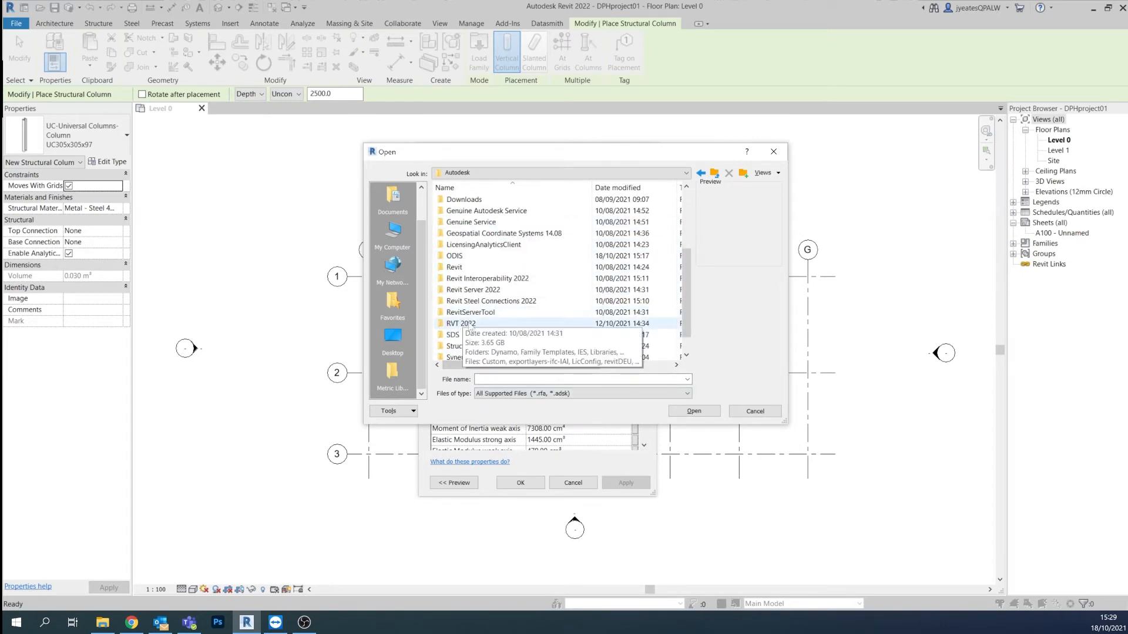
pyautogui.doubleClick(470, 324)
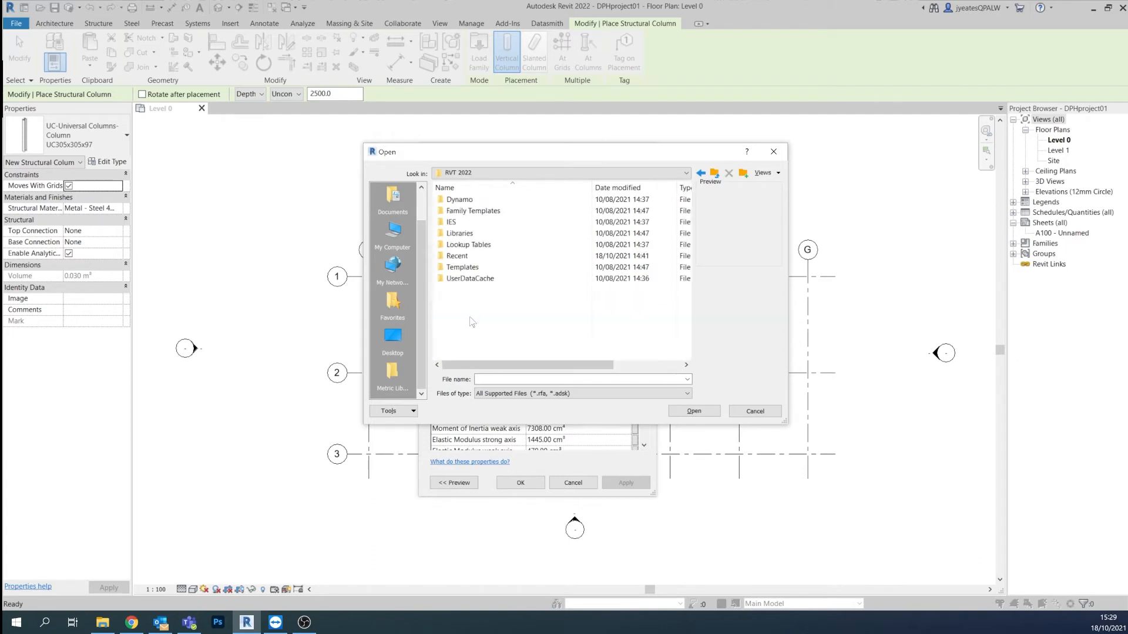
pyautogui.doubleClick(470, 235)
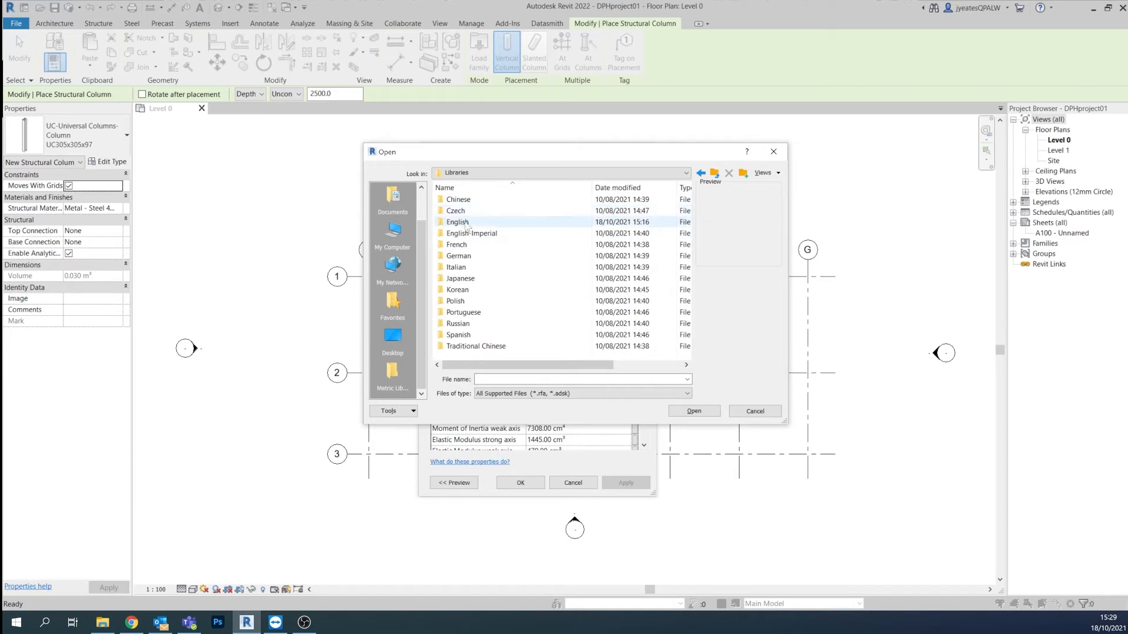
pyautogui.doubleClick(466, 223)
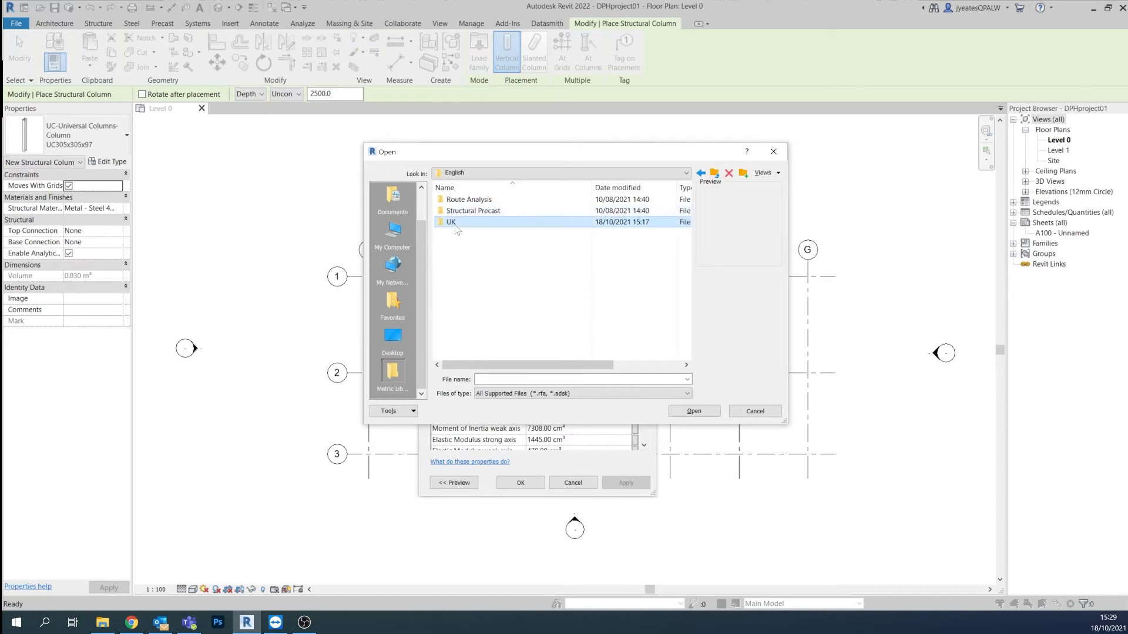
pyautogui.doubleClick(457, 222)
# - Load the Concrete Square family from the Concrete folder inside Structural Columns
pyautogui.scroll(-3, 502, 254)
pyautogui.scroll(-2, 503, 254)
pyautogui.scroll(-1, 503, 254)
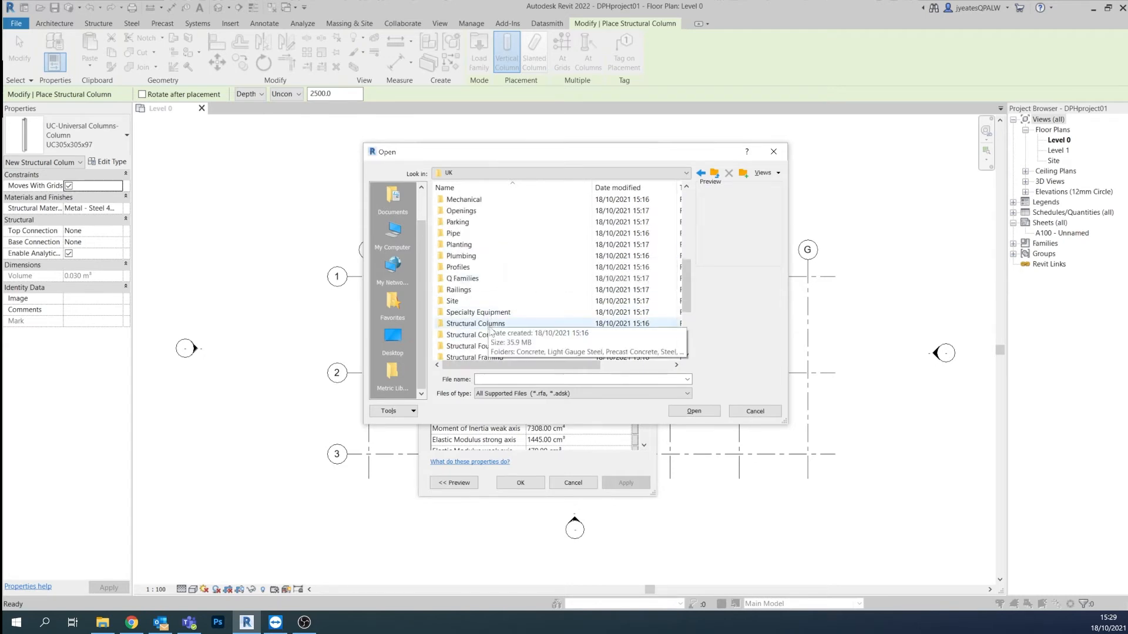
pyautogui.click(488, 326)
pyautogui.doubleClick(487, 327)
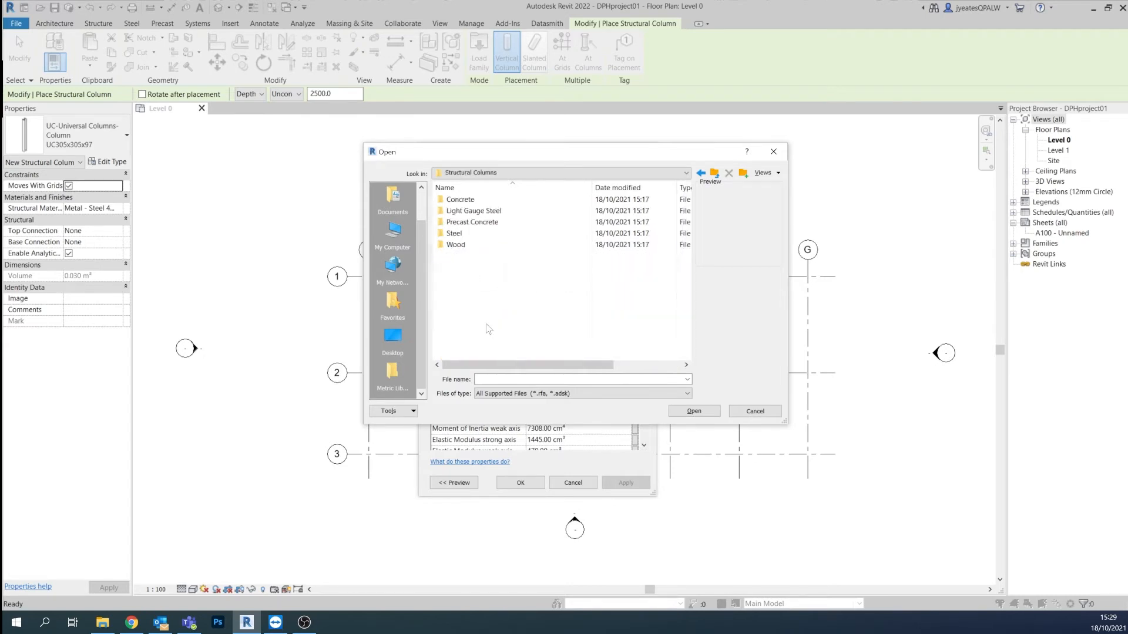
pyautogui.click(461, 200)
pyautogui.doubleClick(462, 202)
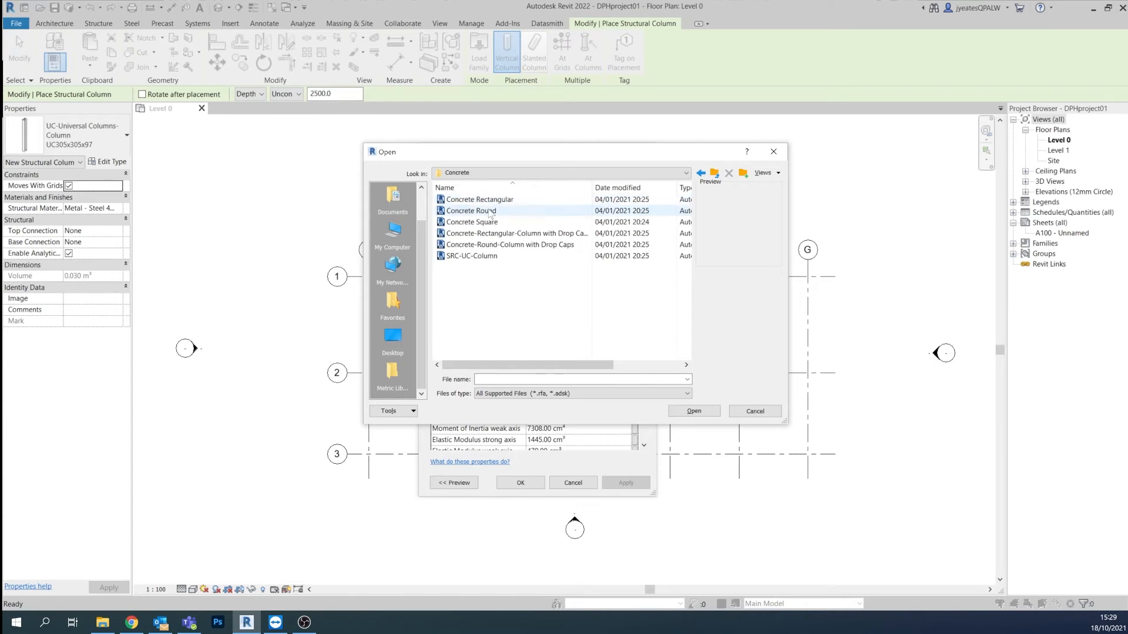
pyautogui.click(471, 225)
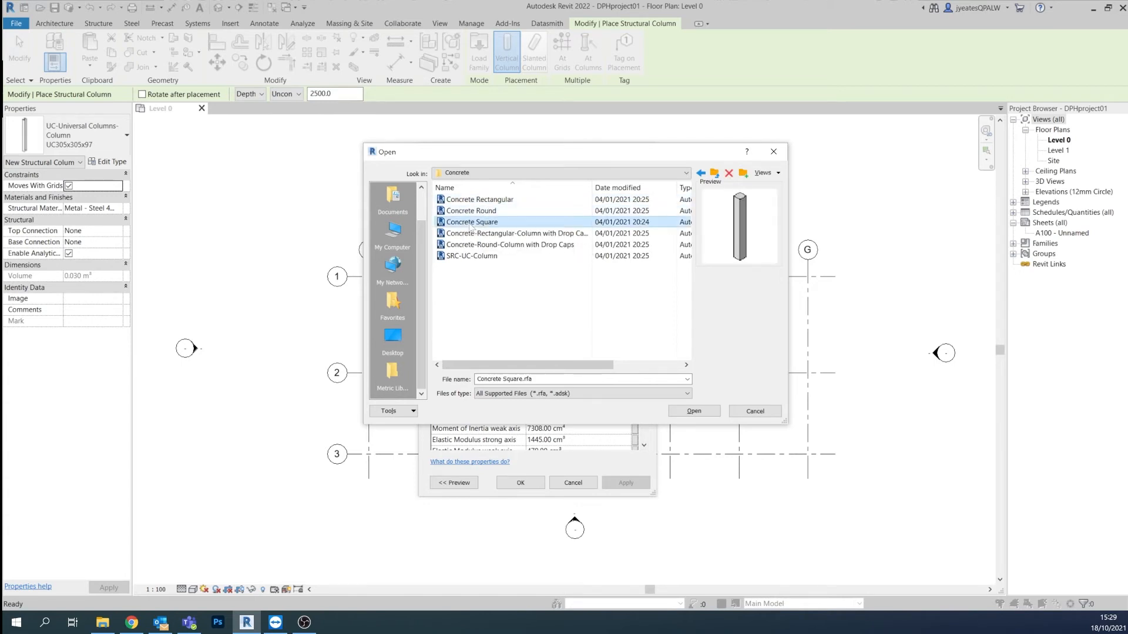
pyautogui.click(690, 412)
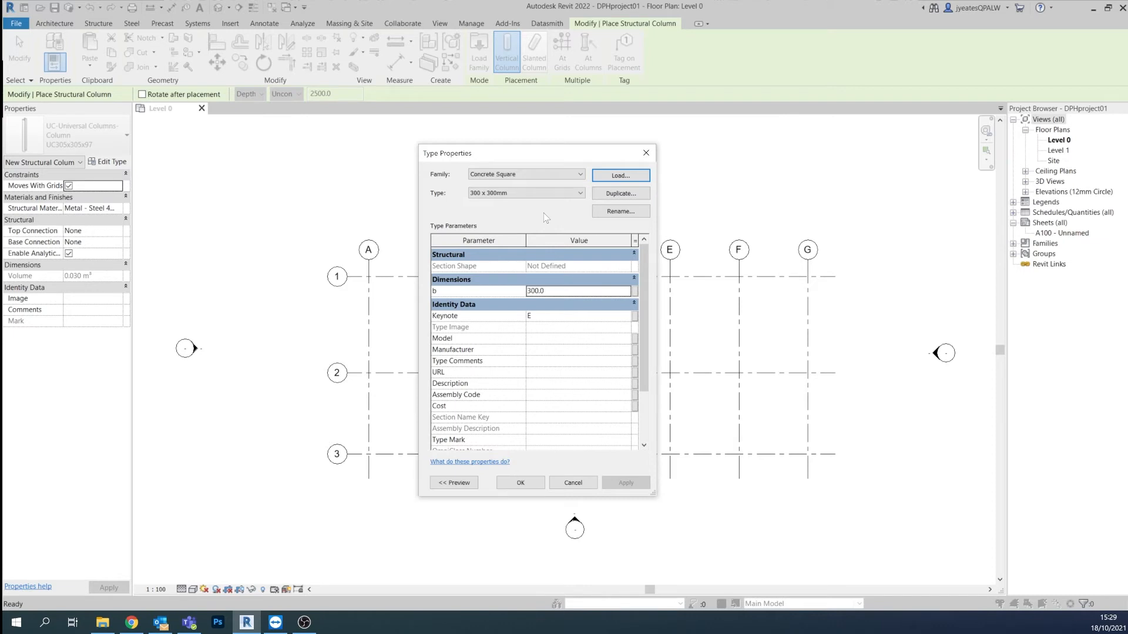
# - Duplicate the 300 x 300mm Concrete Square type under the name DPH320 x 320mm
pyautogui.click(624, 195)
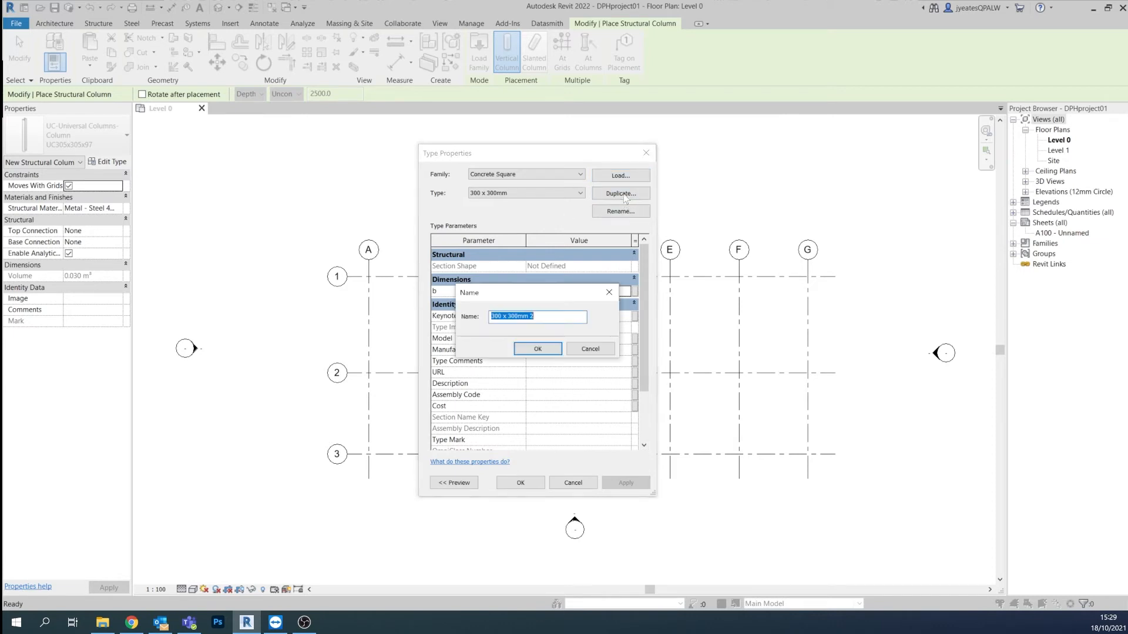
pyautogui.click(545, 314)
pyautogui.press('Home')
pyautogui.write('DPH')
pyautogui.click(510, 317)
pyautogui.press('BackSpace')
pyautogui.write('2')
pyautogui.click(526, 318)
pyautogui.press('BackSpace')
pyautogui.write('2')
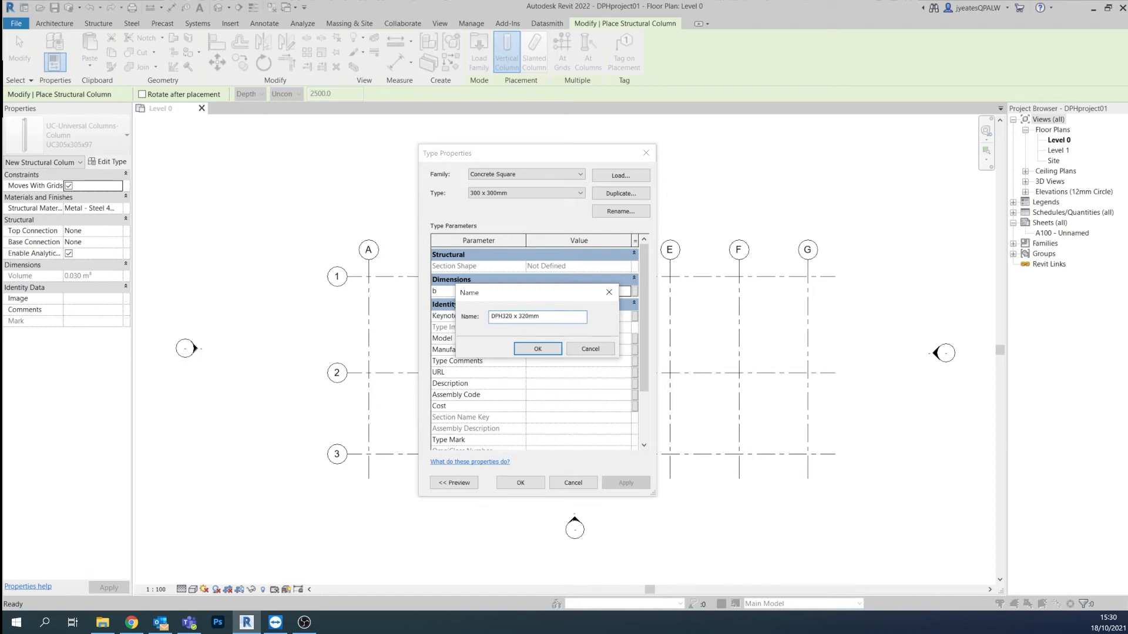
pyautogui.click(538, 349)
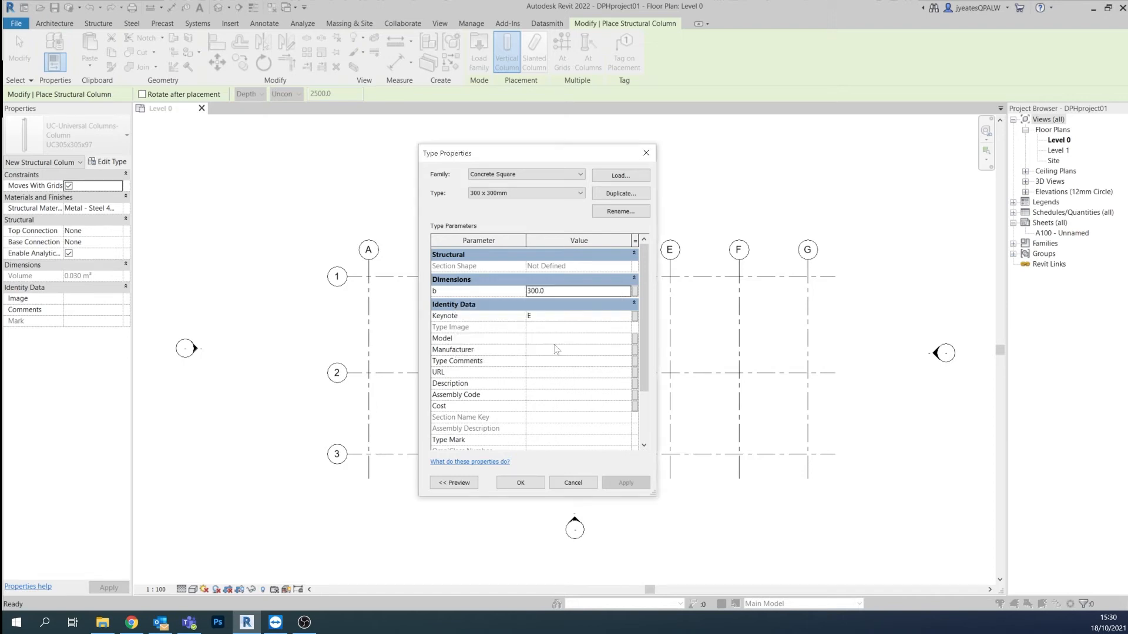
# - Set dimension b of the DPH320 x 320mm column type to 320 and accept the type properties
pyautogui.click(535, 292)
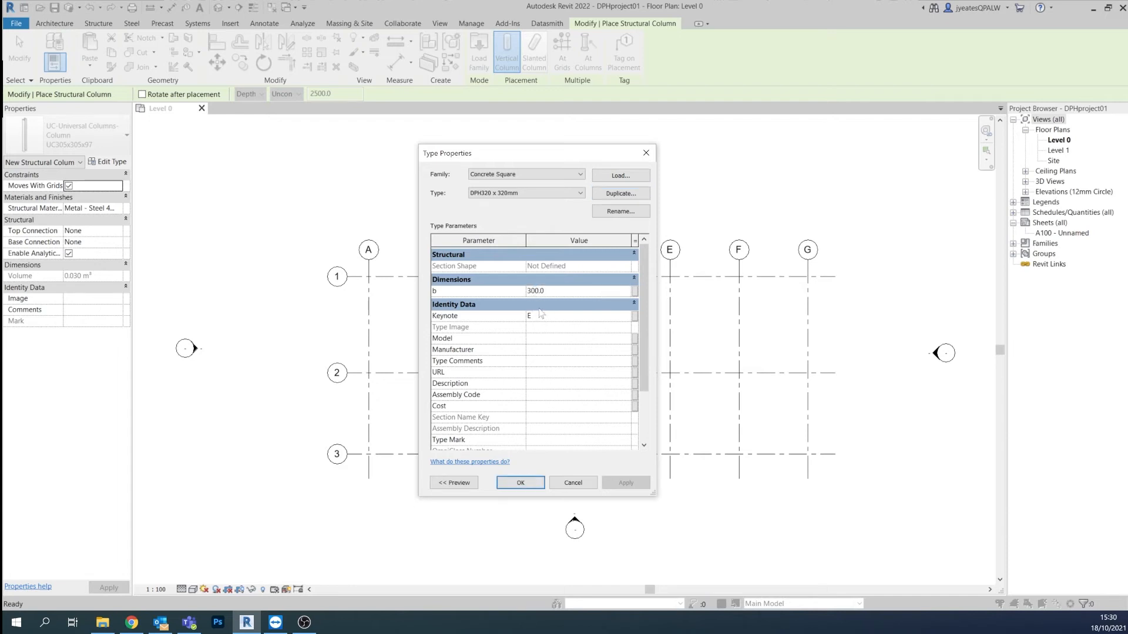
pyautogui.press('BackSpace')
pyautogui.write('2')
pyautogui.click(529, 484)
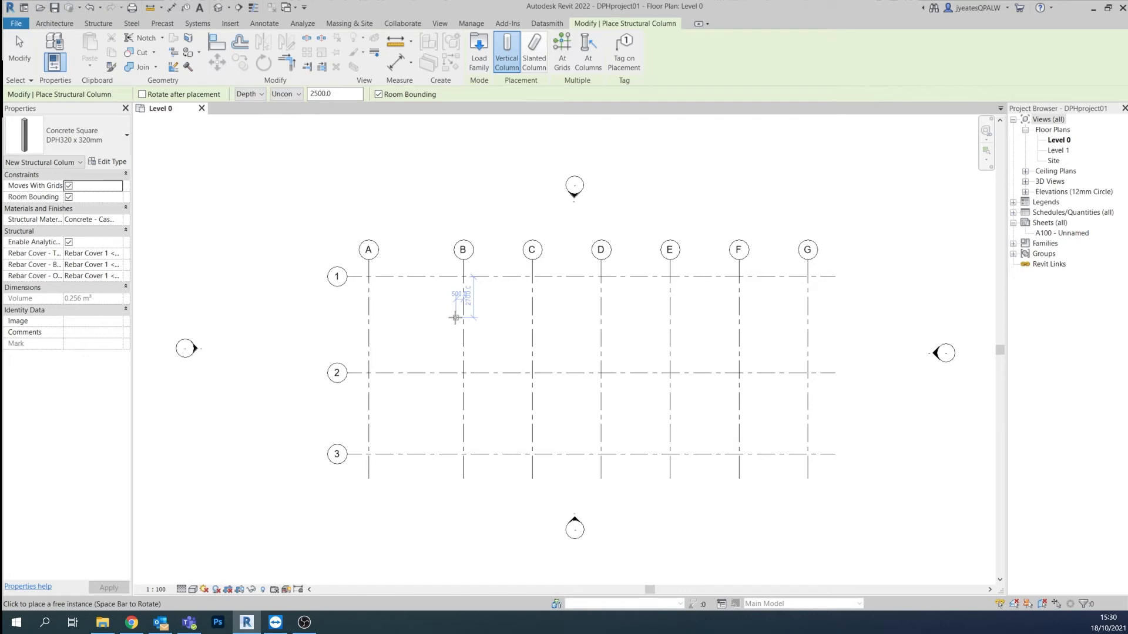
# - Set the columns to be placed by Height and place one at each intersection of grid 1 with grids C, D, E, F and G
pyautogui.click(534, 277)
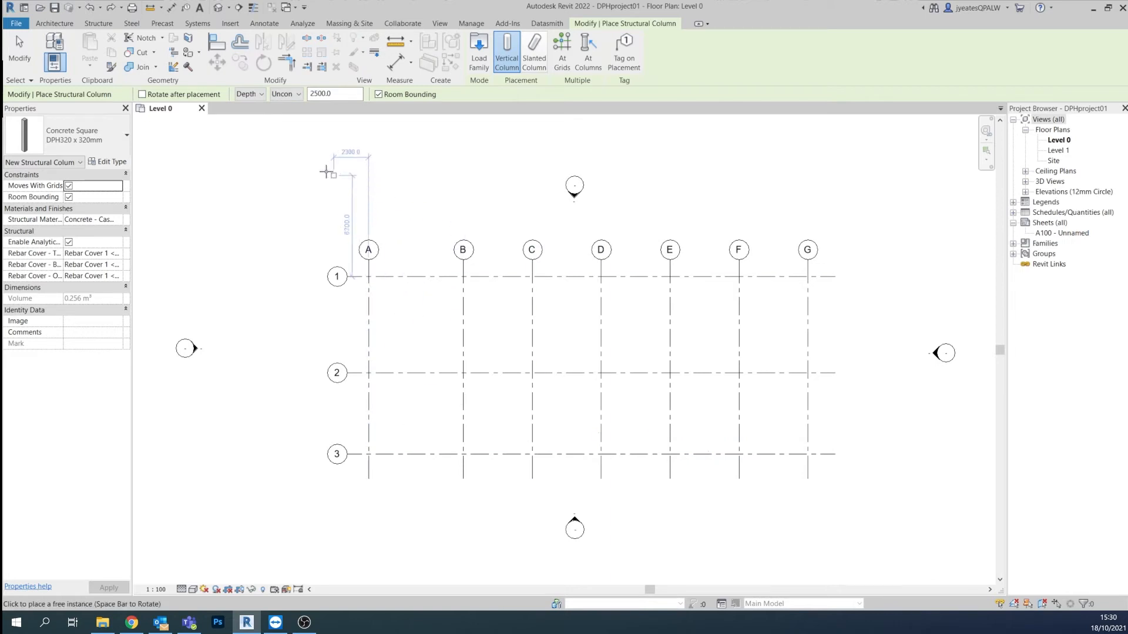
pyautogui.click(262, 96)
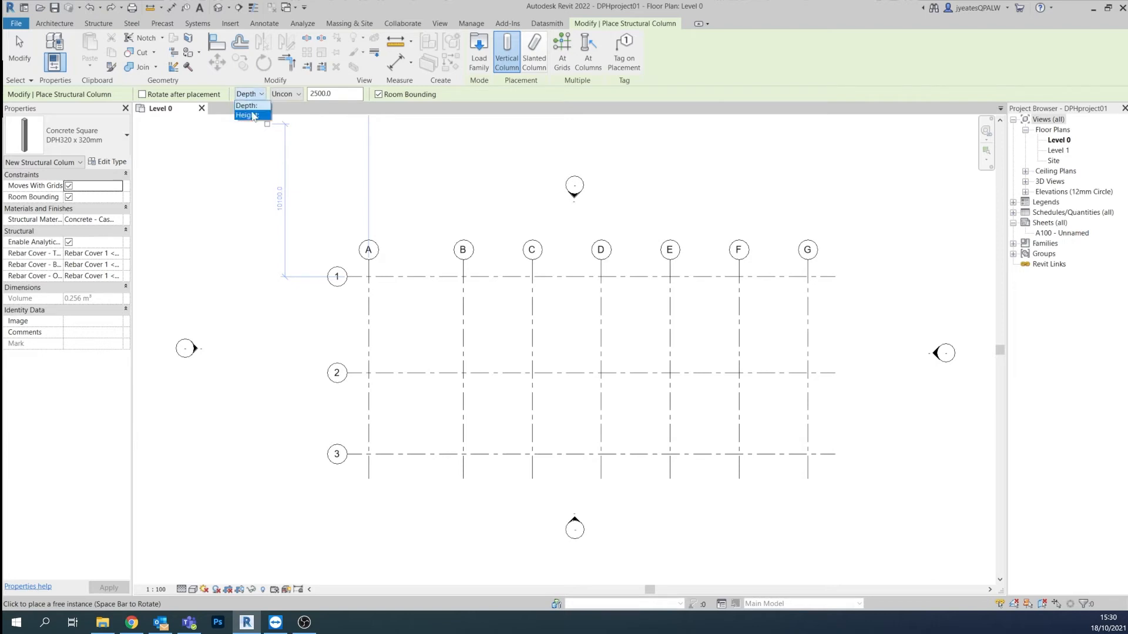
pyautogui.click(254, 115)
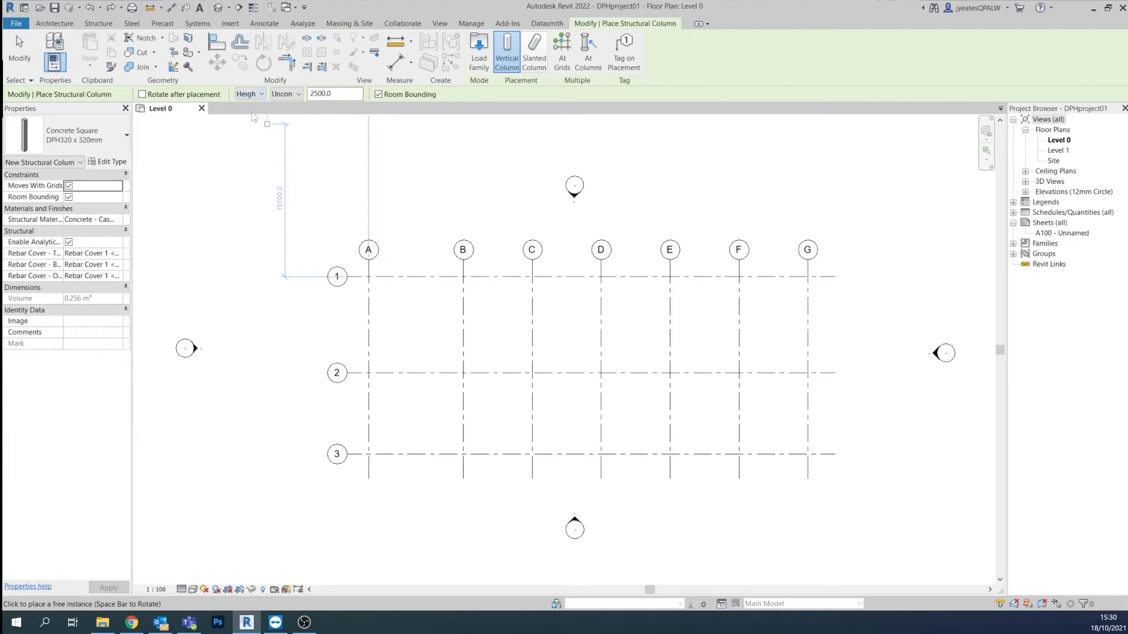
pyautogui.click(532, 277)
pyautogui.click(601, 277)
pyautogui.click(670, 277)
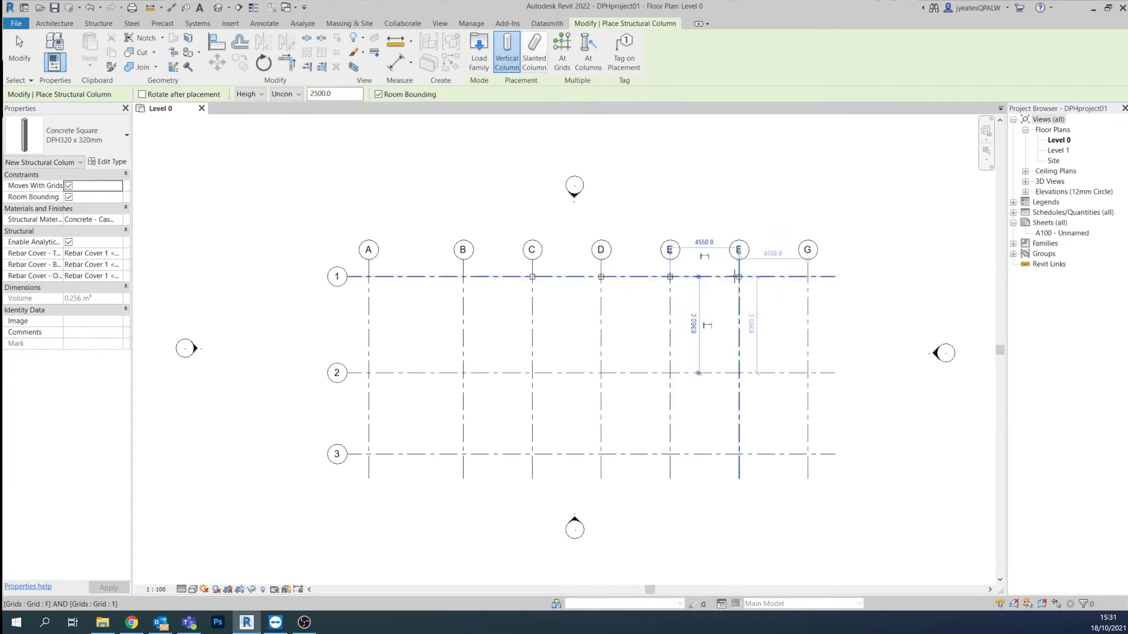
pyautogui.click(739, 277)
pyautogui.click(808, 276)
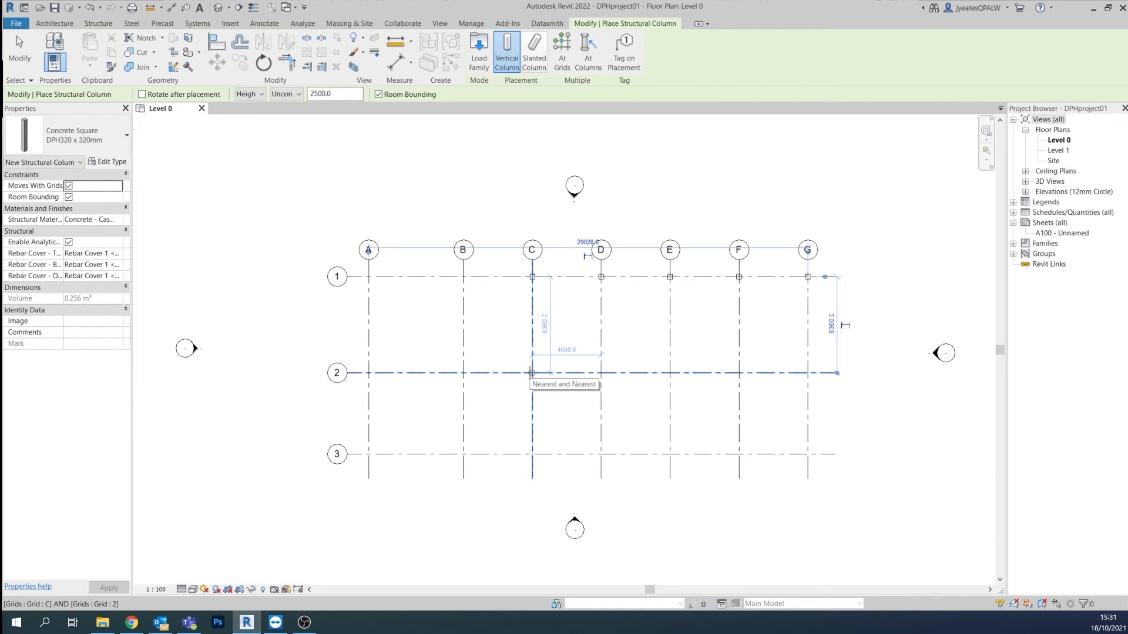
# - Place columns on grid 2 at grids C to G and on grid 3 at grids B to G
pyautogui.click(532, 373)
pyautogui.click(464, 454)
pyautogui.click(532, 454)
pyautogui.click(601, 454)
pyautogui.click(669, 454)
pyautogui.click(670, 373)
pyautogui.click(601, 372)
pyautogui.click(738, 373)
pyautogui.click(808, 373)
pyautogui.click(808, 454)
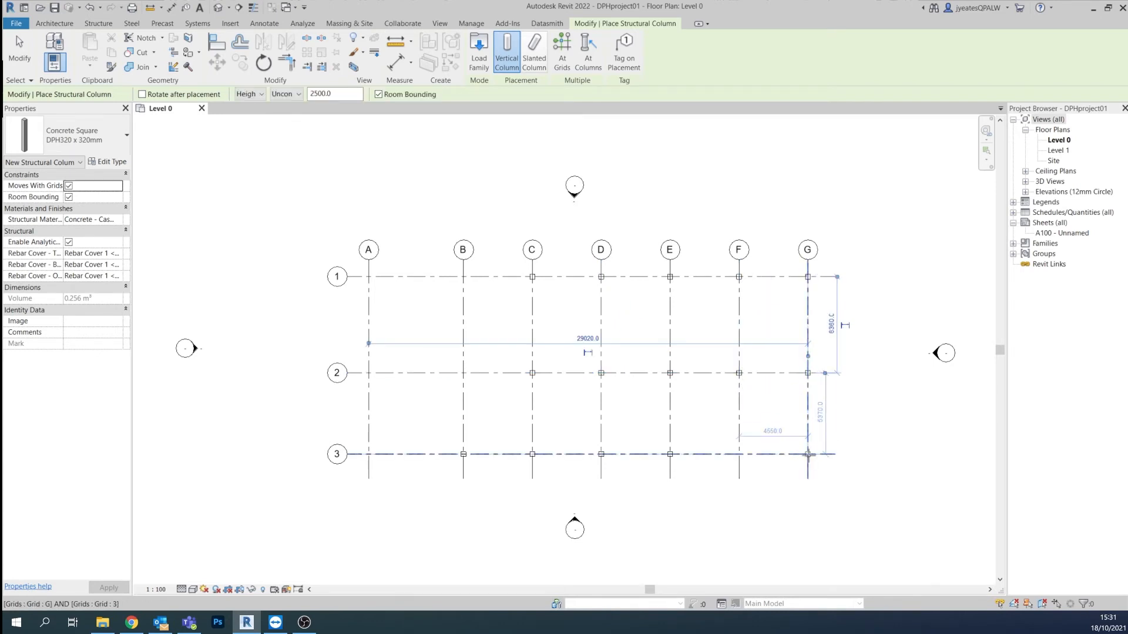
pyautogui.click(739, 454)
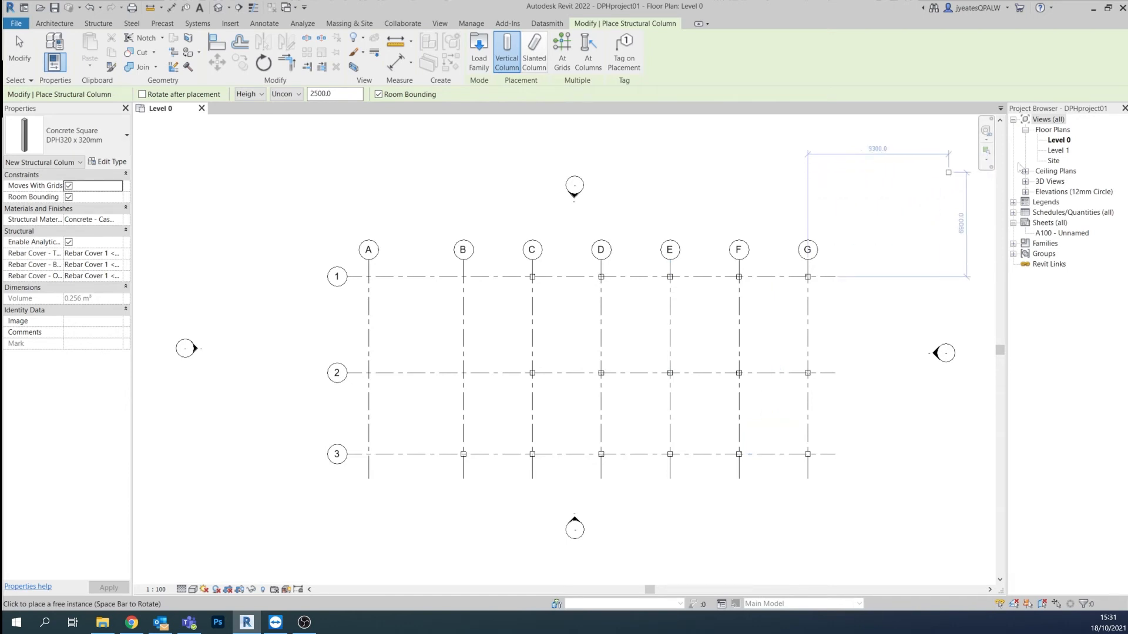
# - Inspect the placed columns in the 3D view, then return to the Level 0 floor plan
pyautogui.click(1025, 182)
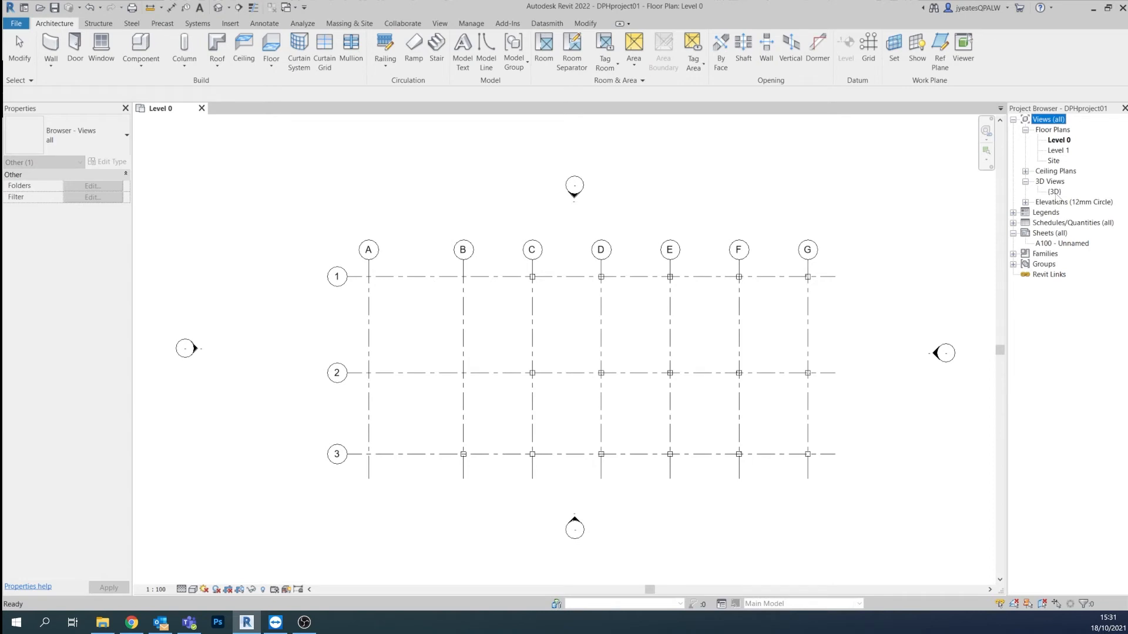
pyautogui.doubleClick(1056, 192)
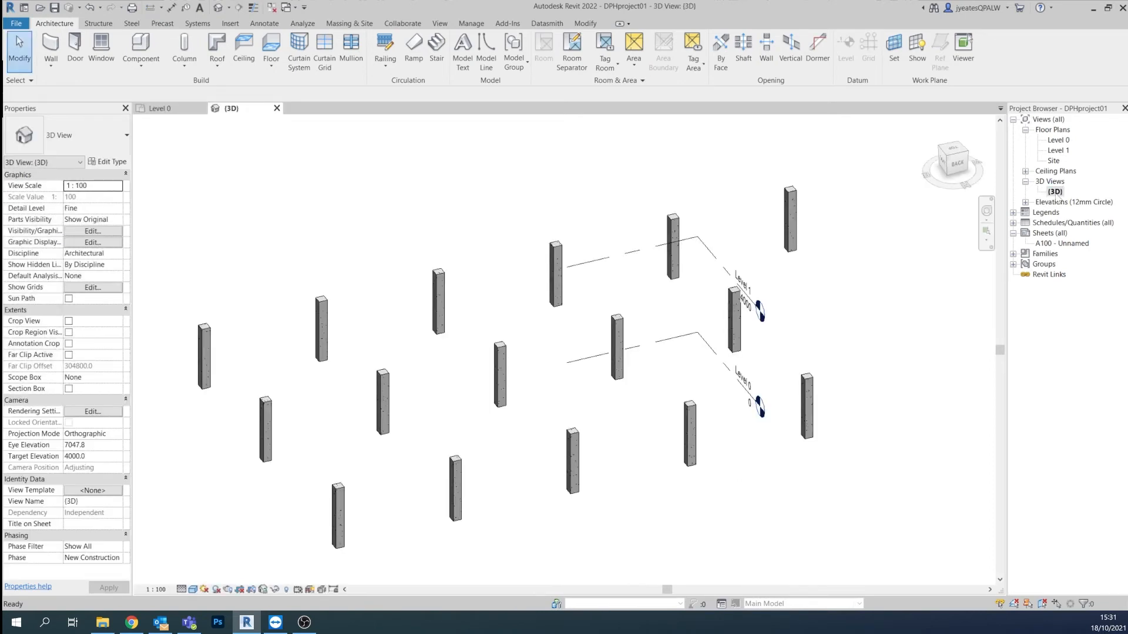
pyautogui.scroll(-3, 779, 351)
pyautogui.moveTo(658, 400); pyautogui.dragTo(524, 448, button='middle')
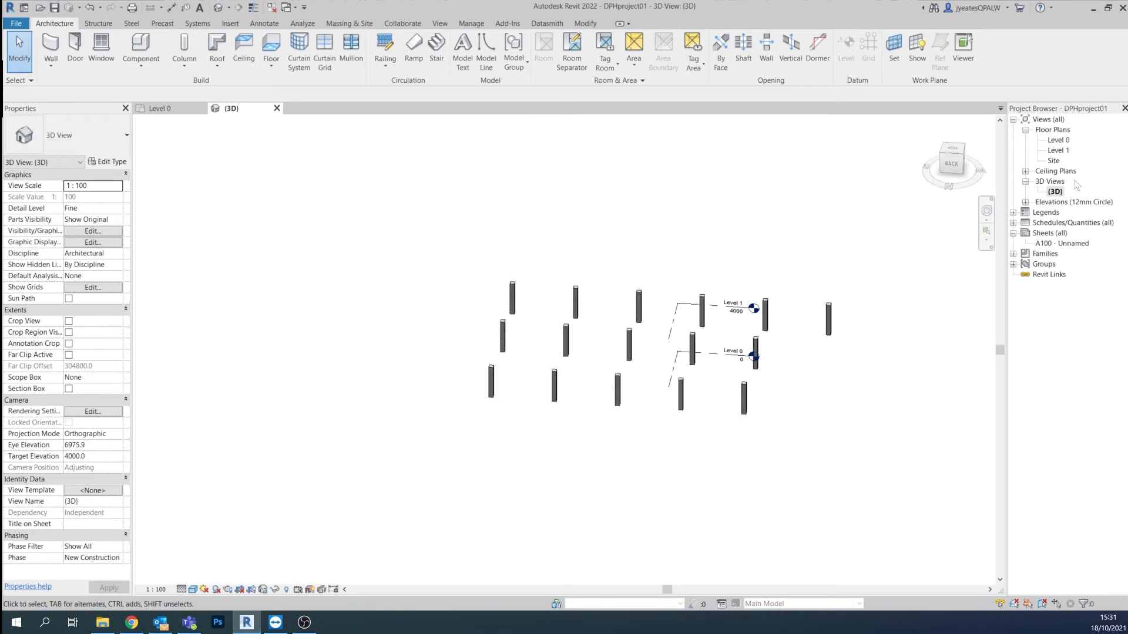
pyautogui.doubleClick(1060, 141)
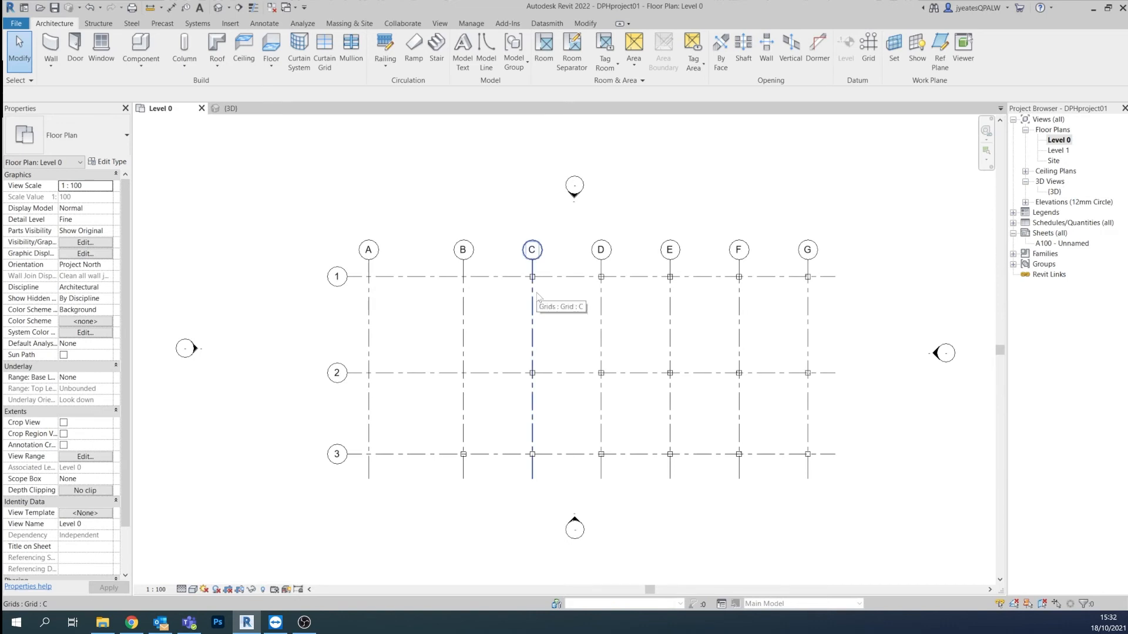
# - Start the Wall tool with the basic wall type Wall-Ext_22Rdr-100Blk-50Air-30Ins-100LBlk-12P
pyautogui.click(51, 65)
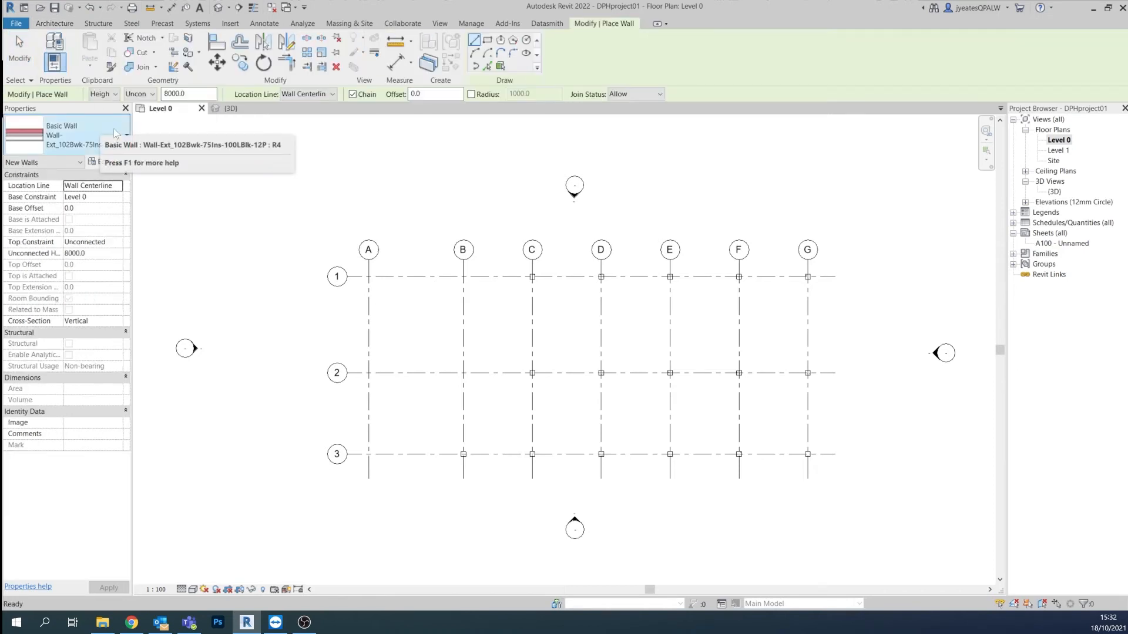
pyautogui.click(116, 133)
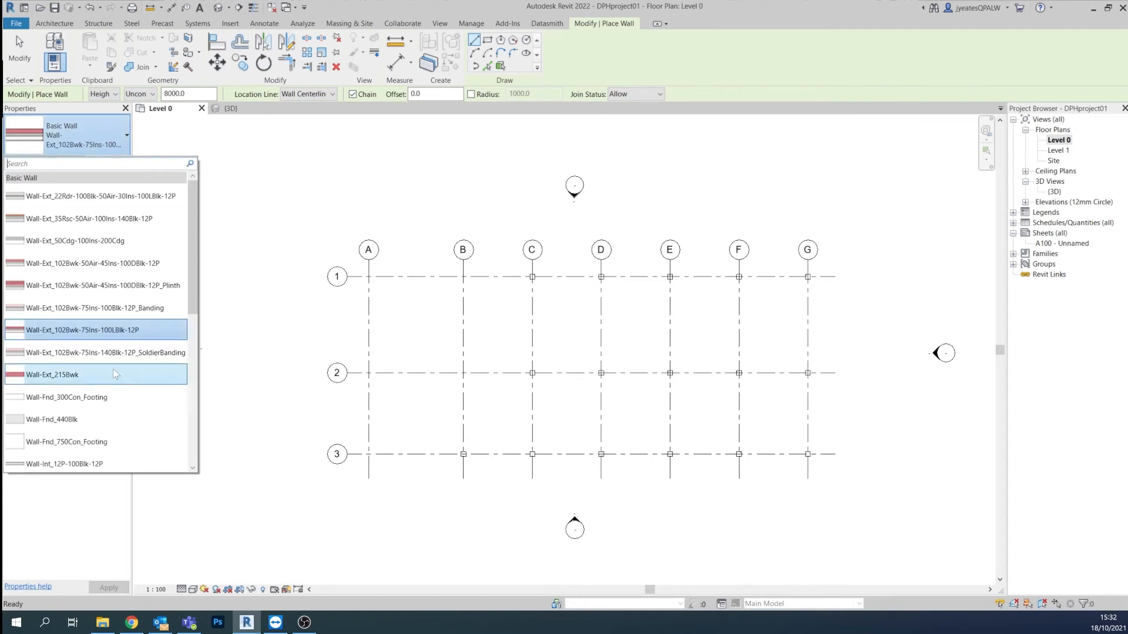
pyautogui.scroll(-2, 112, 368)
pyautogui.scroll(-3, 113, 367)
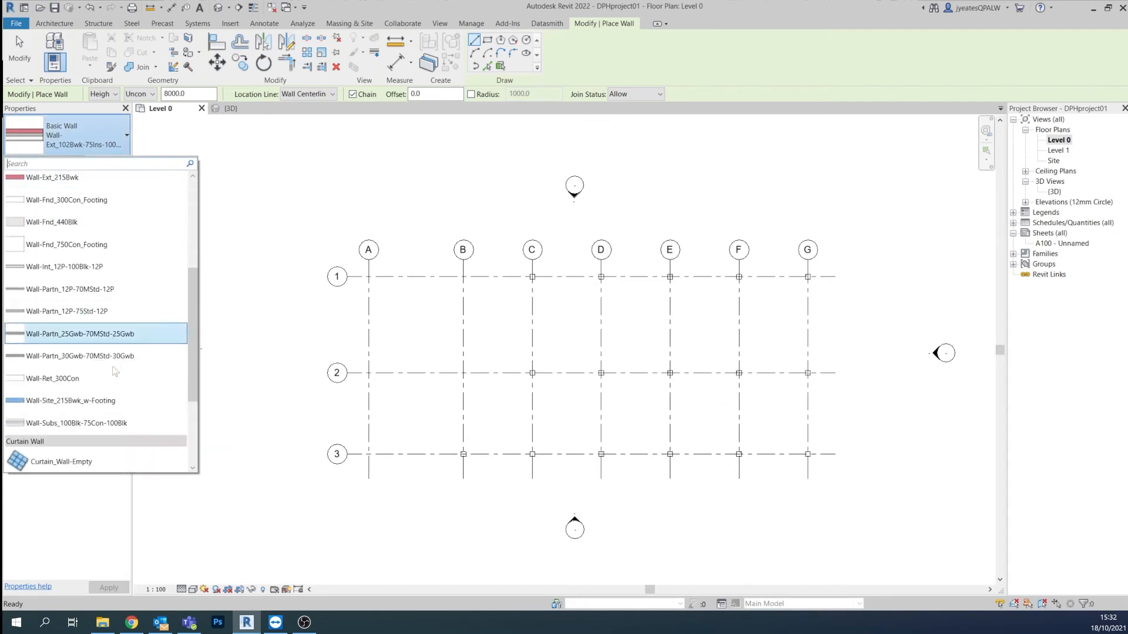
pyautogui.scroll(3, 112, 367)
pyautogui.scroll(2, 113, 367)
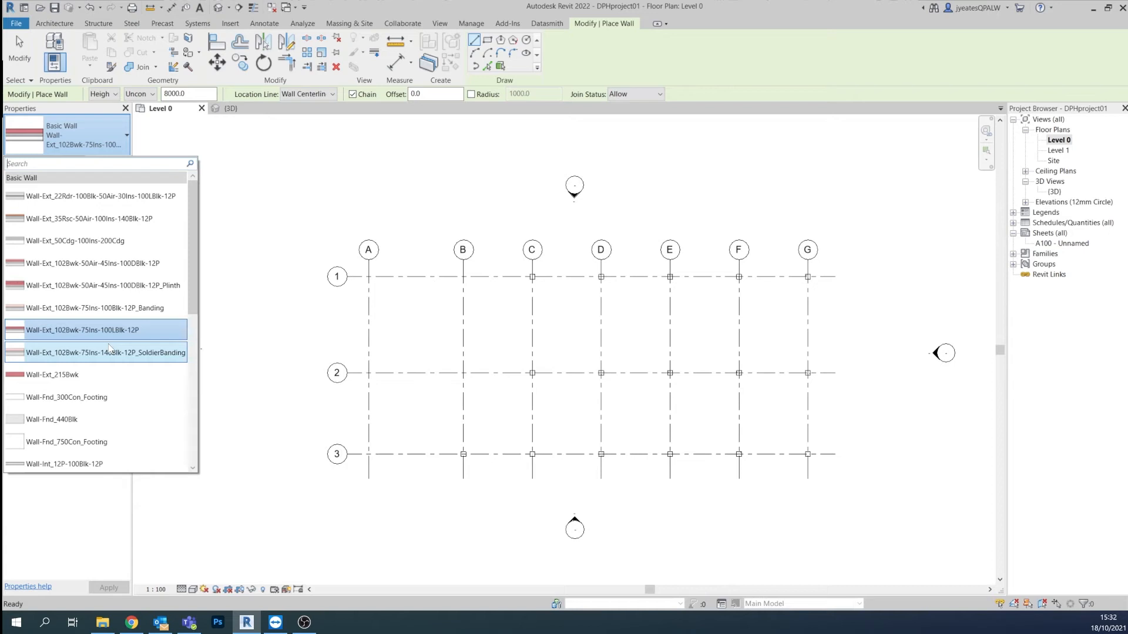
pyautogui.click(78, 196)
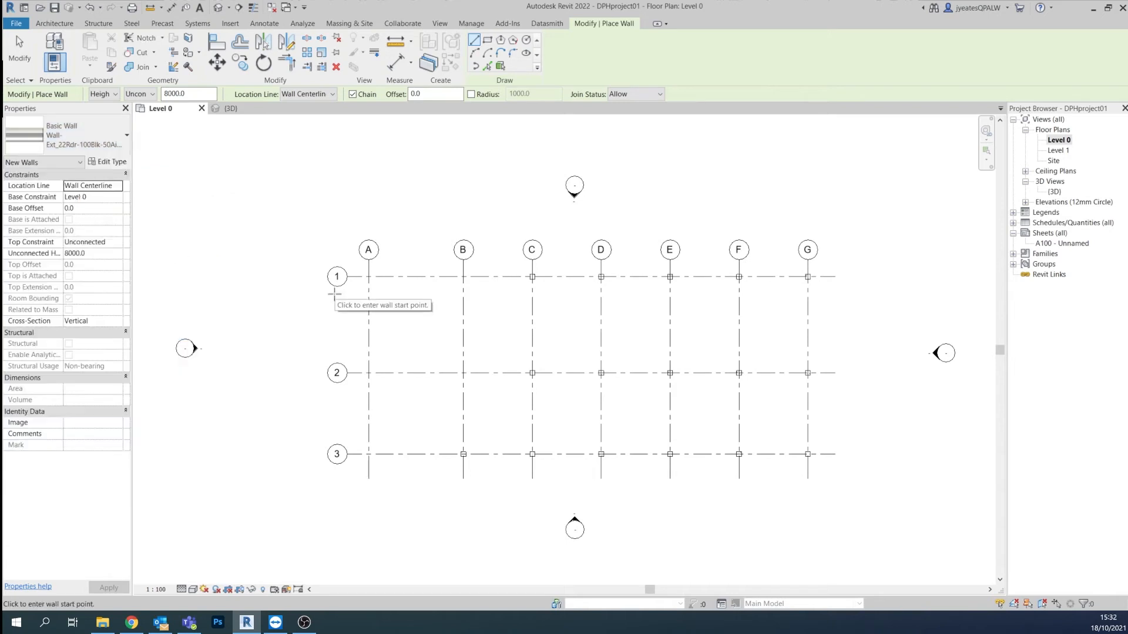
# - Duplicate the selected wall type under the name DPHWall-Ext_50Rdr-100Blk-57.5Air-50Ins-100LBlk-12.5P
pyautogui.click(117, 163)
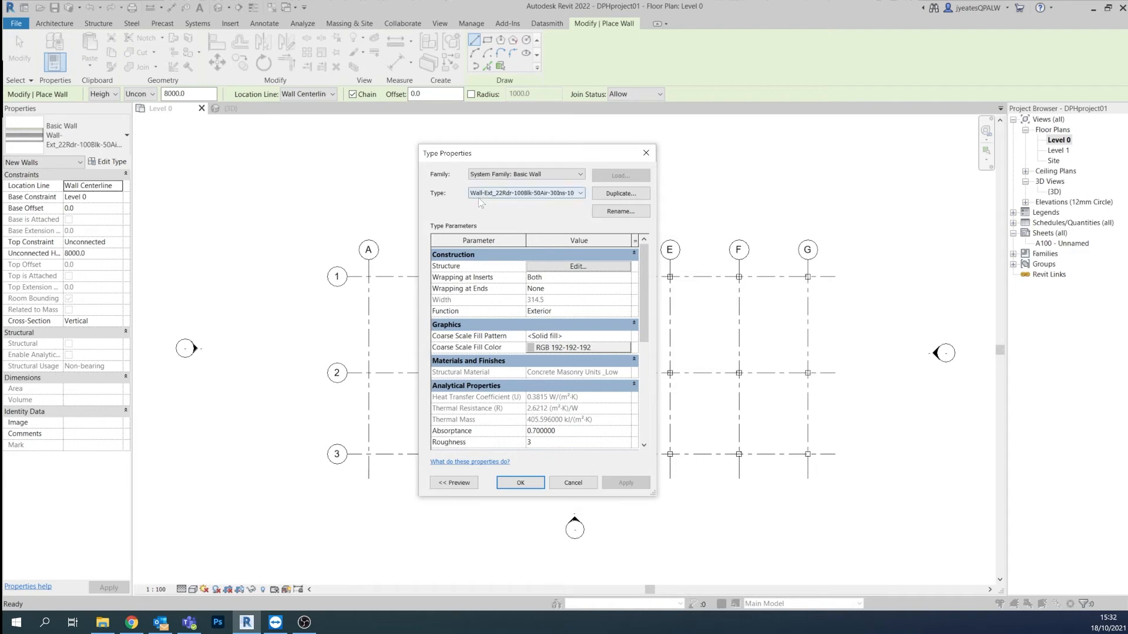
pyautogui.click(500, 199)
pyautogui.click(579, 196)
pyautogui.click(580, 196)
pyautogui.click(607, 196)
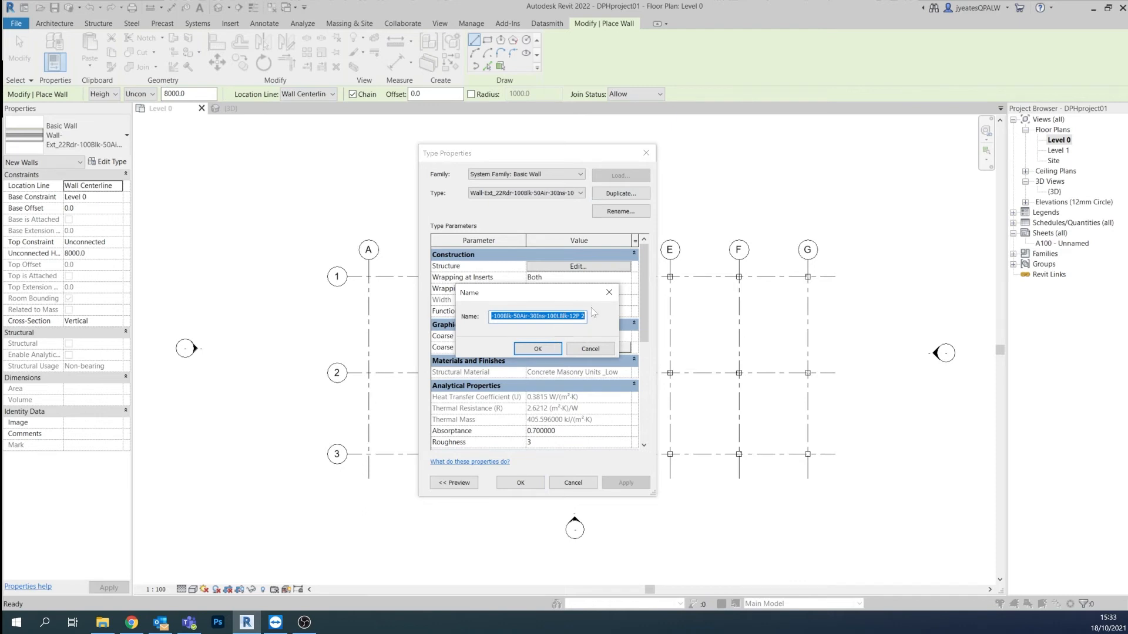
pyautogui.click(584, 317)
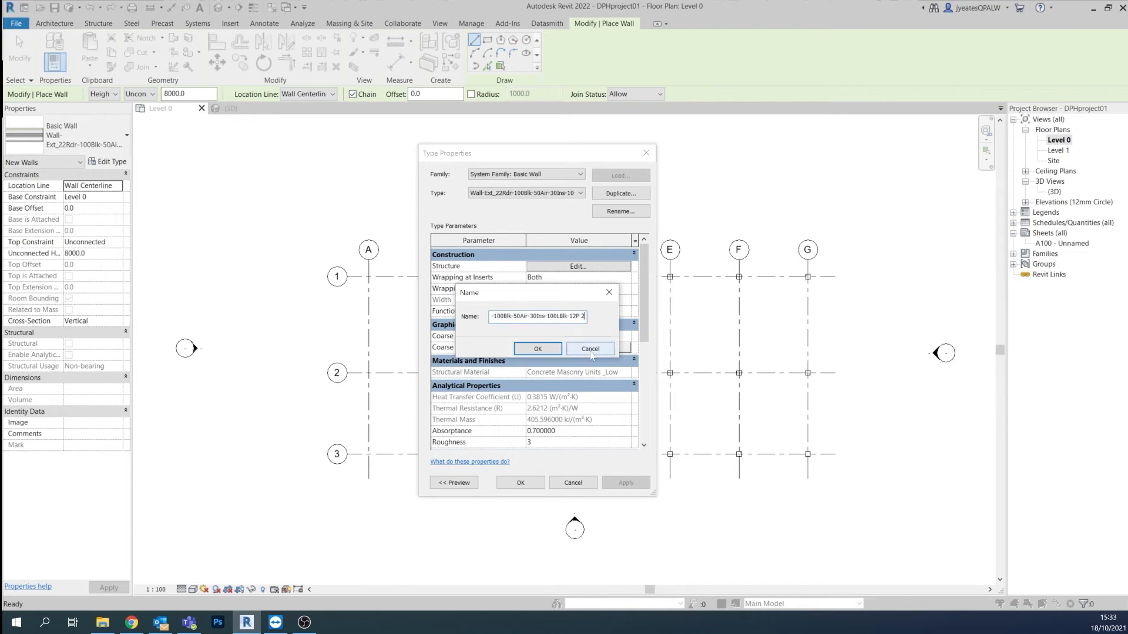
pyautogui.press('BackSpace')
pyautogui.press('BackSpace')
pyautogui.write('.5')
pyautogui.click(537, 316)
pyautogui.press('BackSpace')
pyautogui.press('BackSpace')
pyautogui.write('50')
pyautogui.click(523, 316)
pyautogui.press('Delete')
pyautogui.write('7.5')
pyautogui.moveTo(507, 316); pyautogui.dragTo(534, 319)
pyautogui.click(523, 317)
pyautogui.press('BackSpace')
pyautogui.press('BackSpace')
pyautogui.write('50')
pyautogui.write('DPH')
pyautogui.click(537, 349)
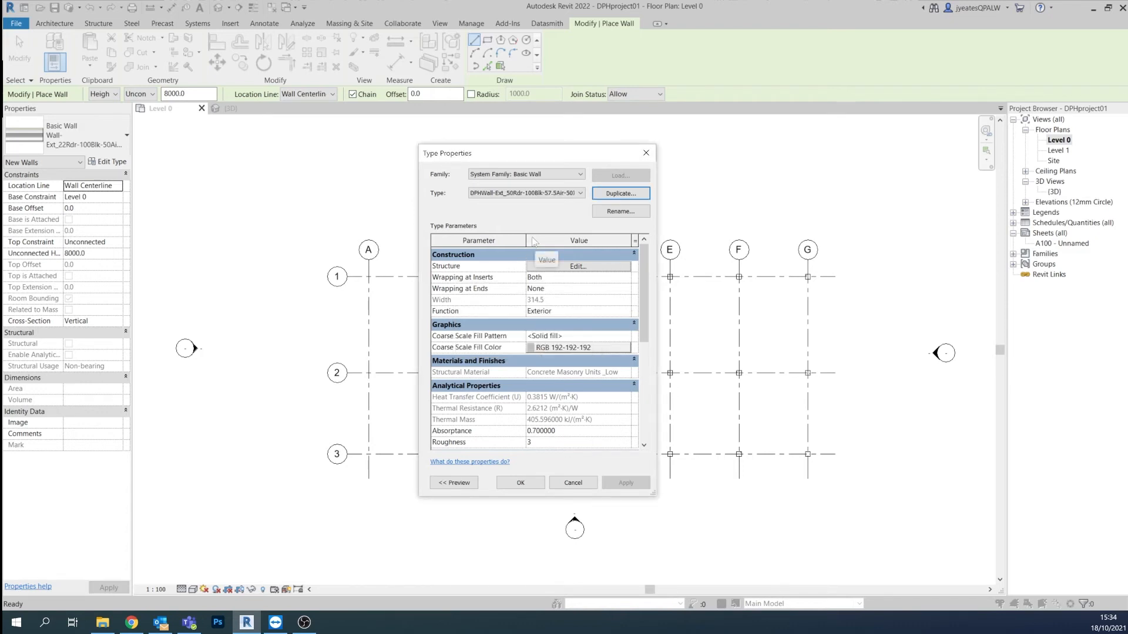
# - In the new wall type's structure, set the render layer's thickness to 50 and the air layer's to 57.5
pyautogui.click(593, 268)
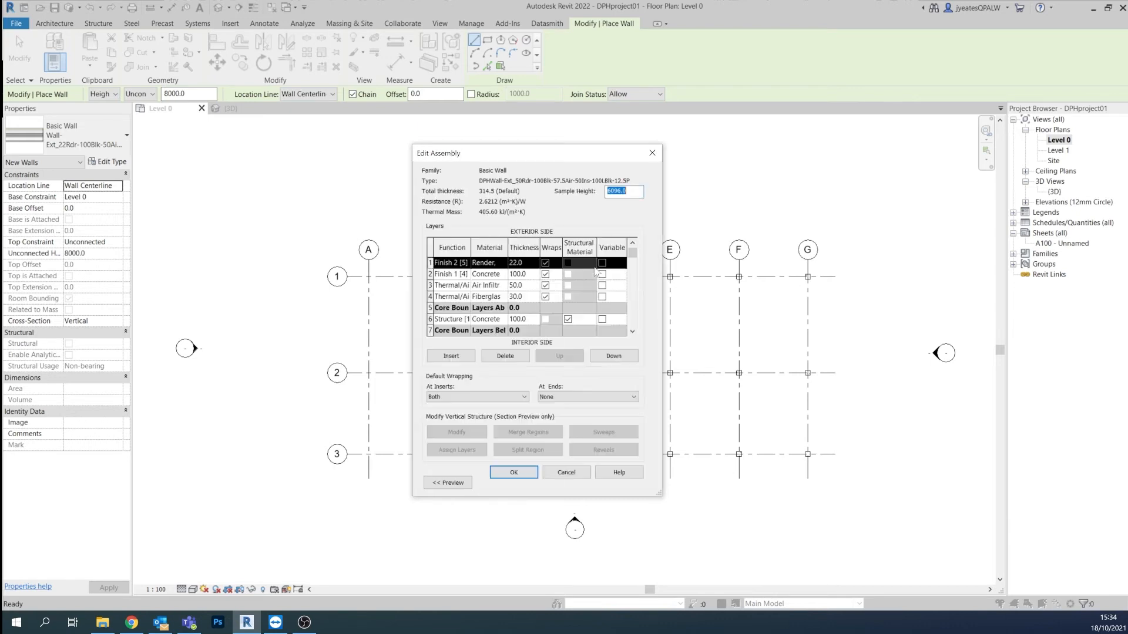
pyautogui.click(516, 263)
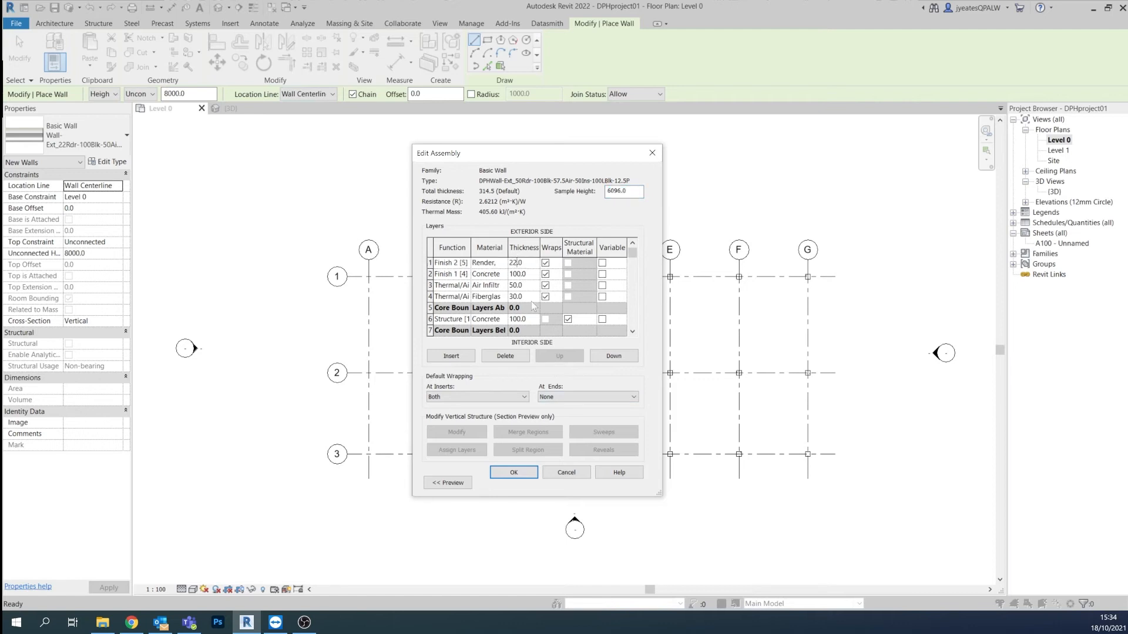
pyautogui.press('BackSpace')
pyautogui.press('BackSpace')
pyautogui.write('50')
pyautogui.click(519, 274)
pyautogui.press('BackSpace')
pyautogui.write('7')
pyautogui.press('BackSpace')
pyautogui.write('5')
# - Set the fiberglass insulation layer's thickness to 50 and accept the wall assembly and type properties
pyautogui.click(517, 297)
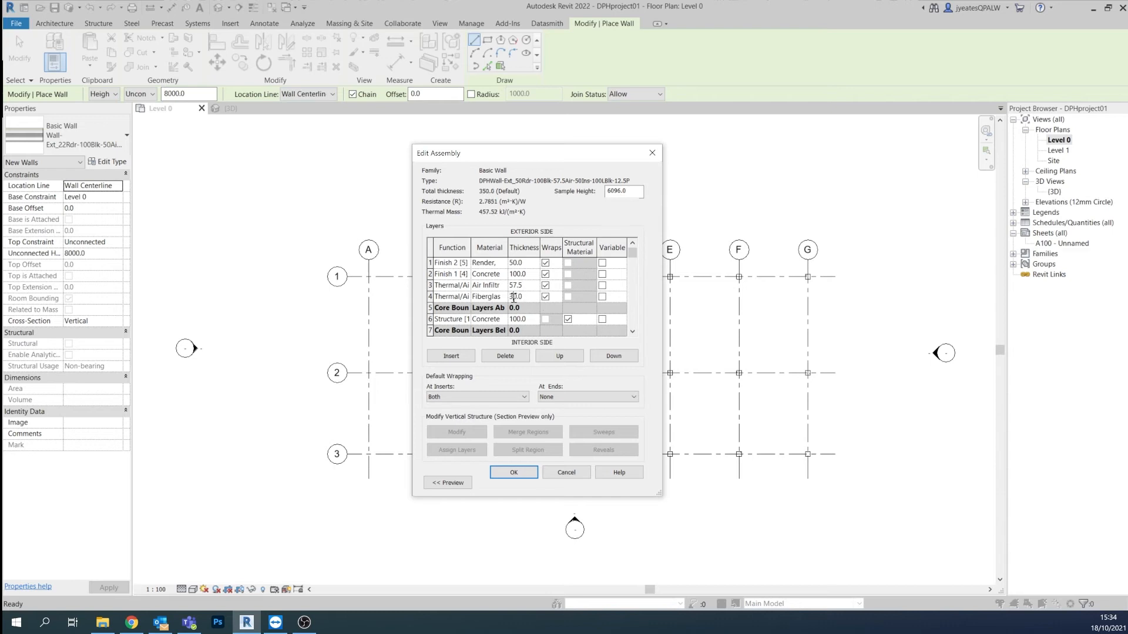
pyautogui.press('BackSpace')
pyautogui.write('5')
pyautogui.scroll(-1, 517, 317)
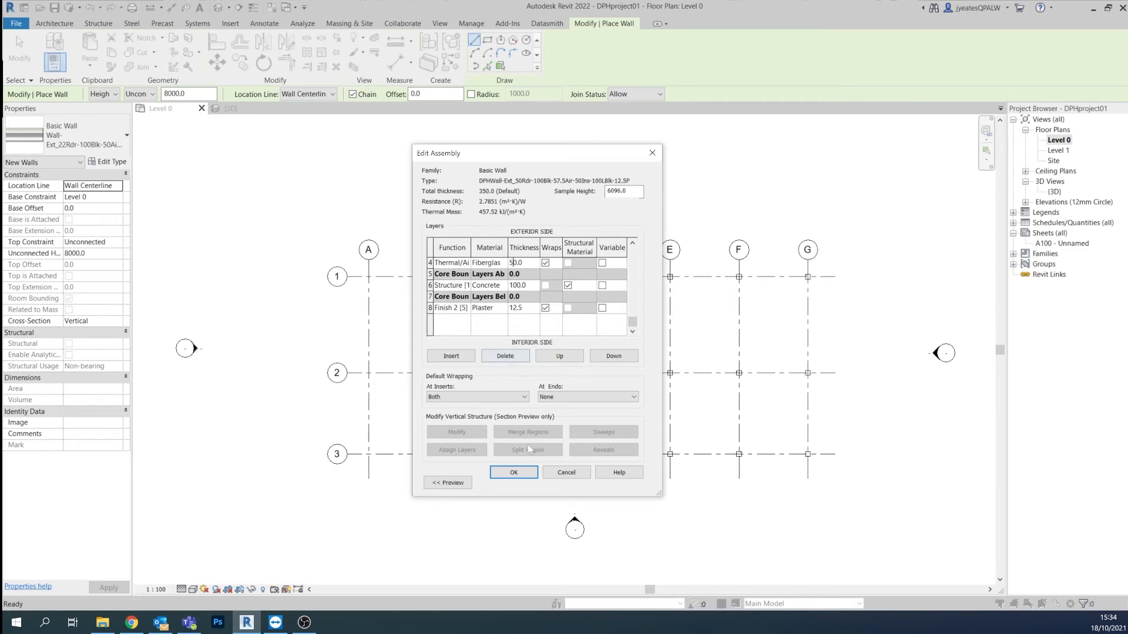
pyautogui.click(514, 473)
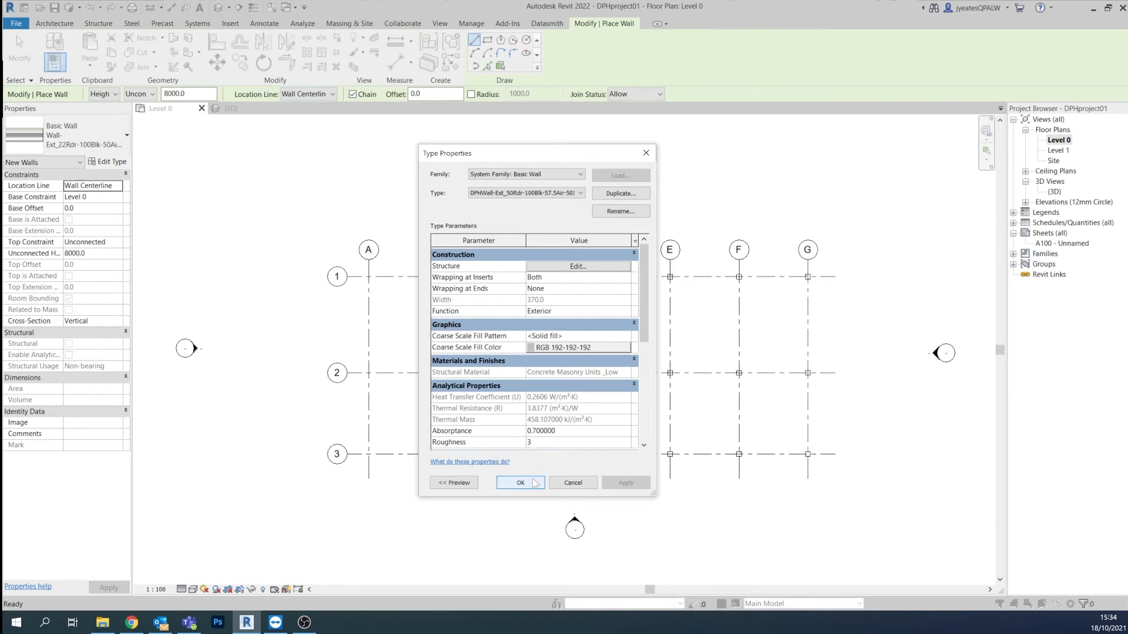
pyautogui.click(535, 483)
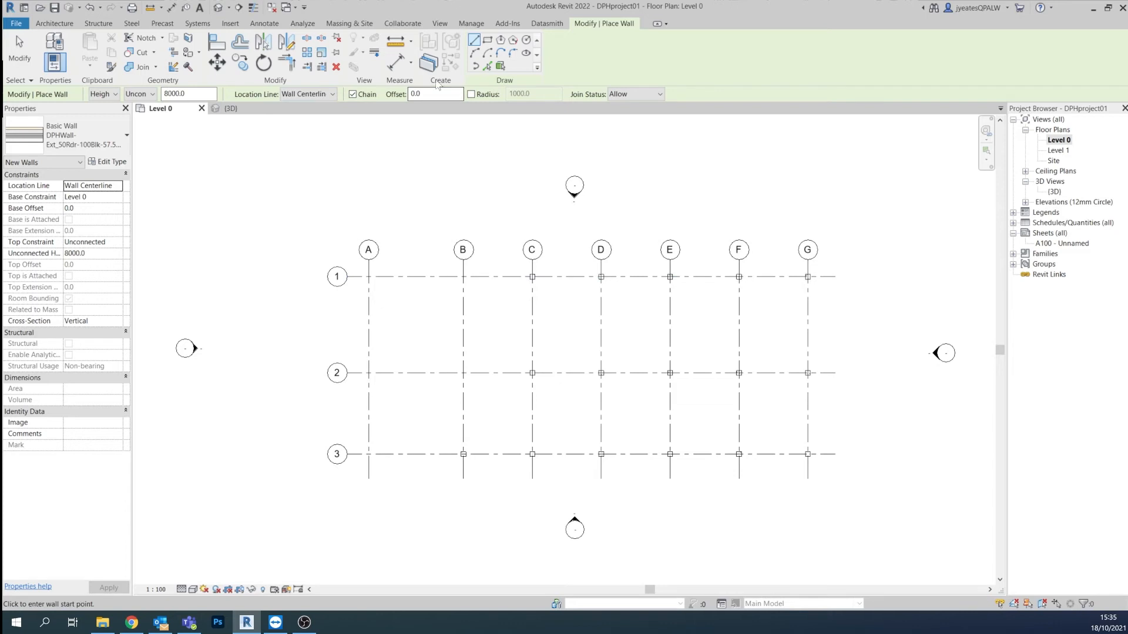
# - With a wall offset of 25, draw a wall about 20550 mm long on grid 1, from between grids B and C to grid G
pyautogui.moveTo(437, 93); pyautogui.dragTo(404, 94)
pyautogui.write('25')
pyautogui.press('Return')
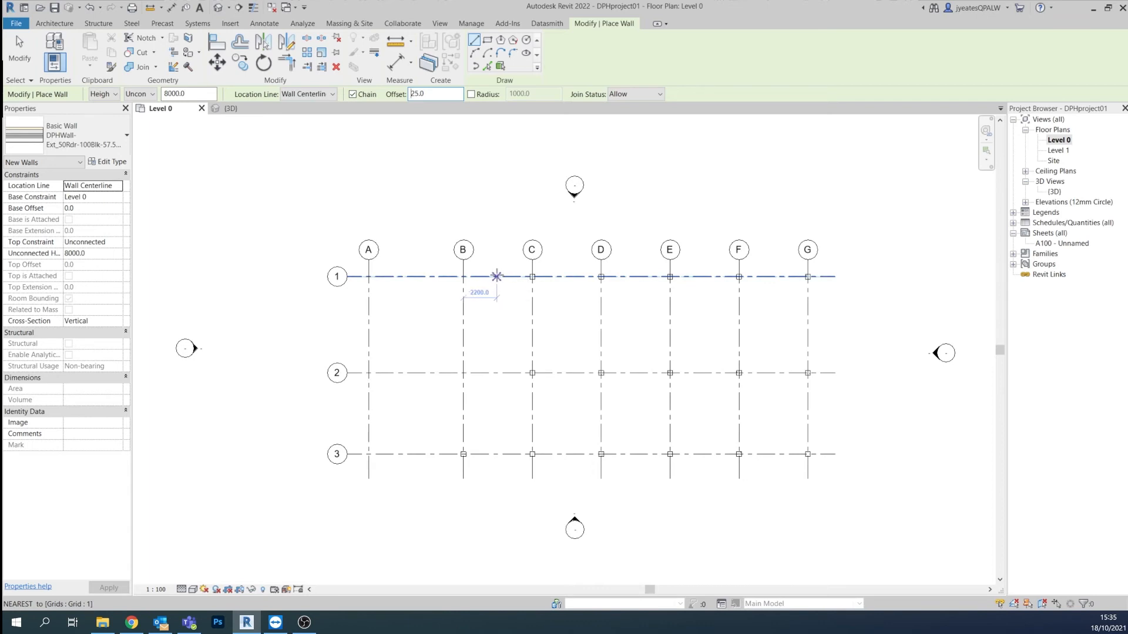
pyautogui.click(496, 276)
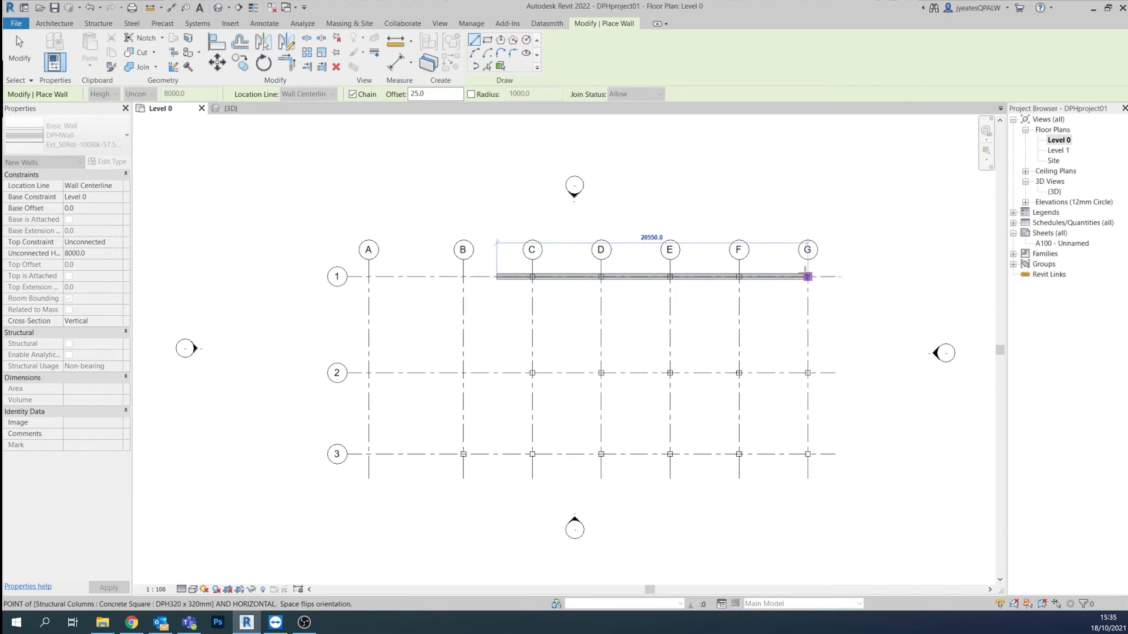
pyautogui.scroll(5, 807, 276)
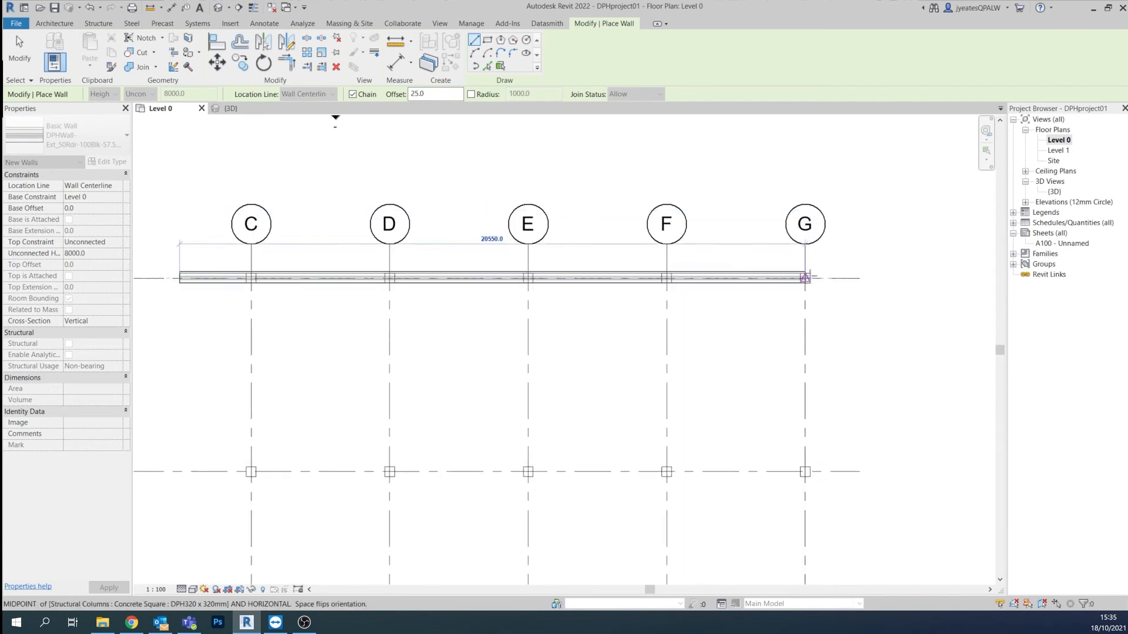
pyautogui.click(800, 280)
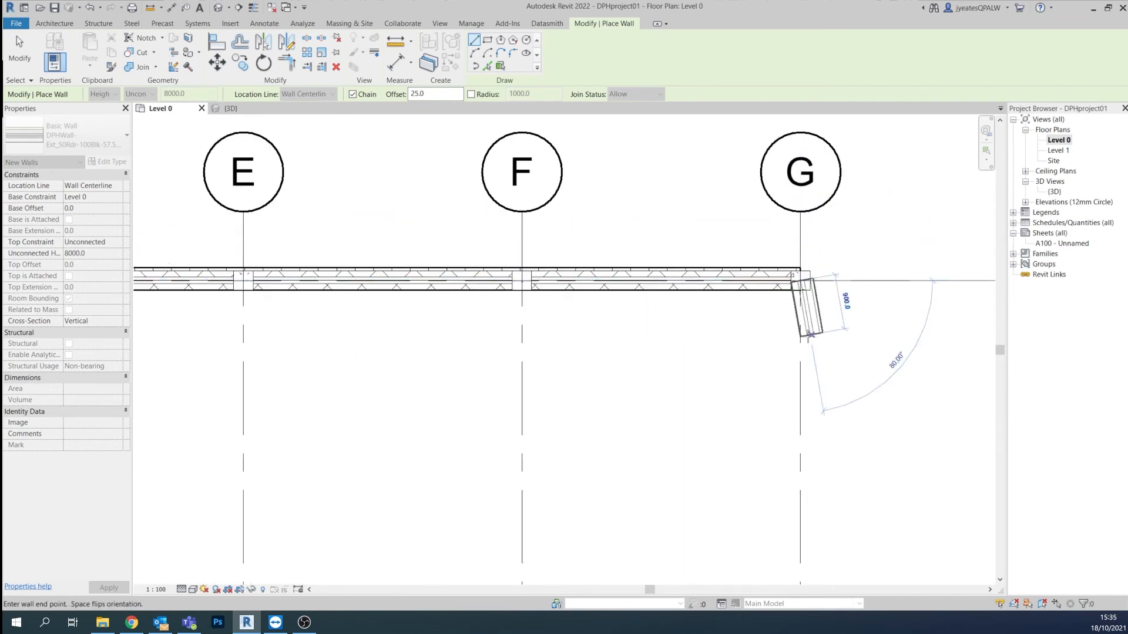
# - Continue the wall about 3000 mm down grid G, 2700 mm outward and 6700 mm down, and bring it back to grid G
pyautogui.scroll(-5, 811, 336)
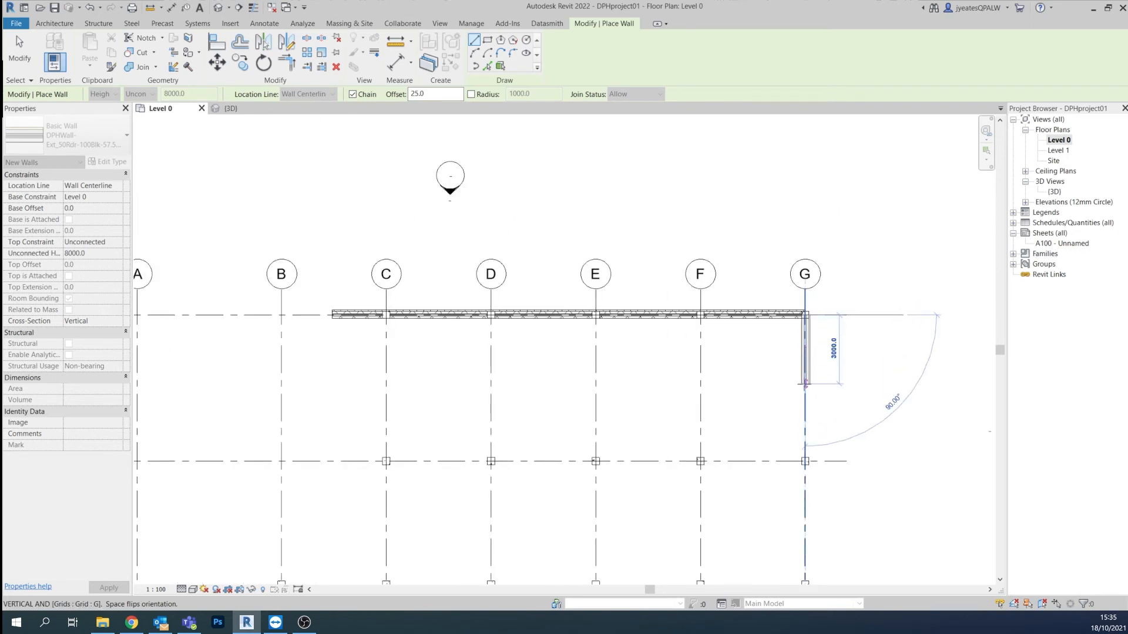
pyautogui.click(805, 384)
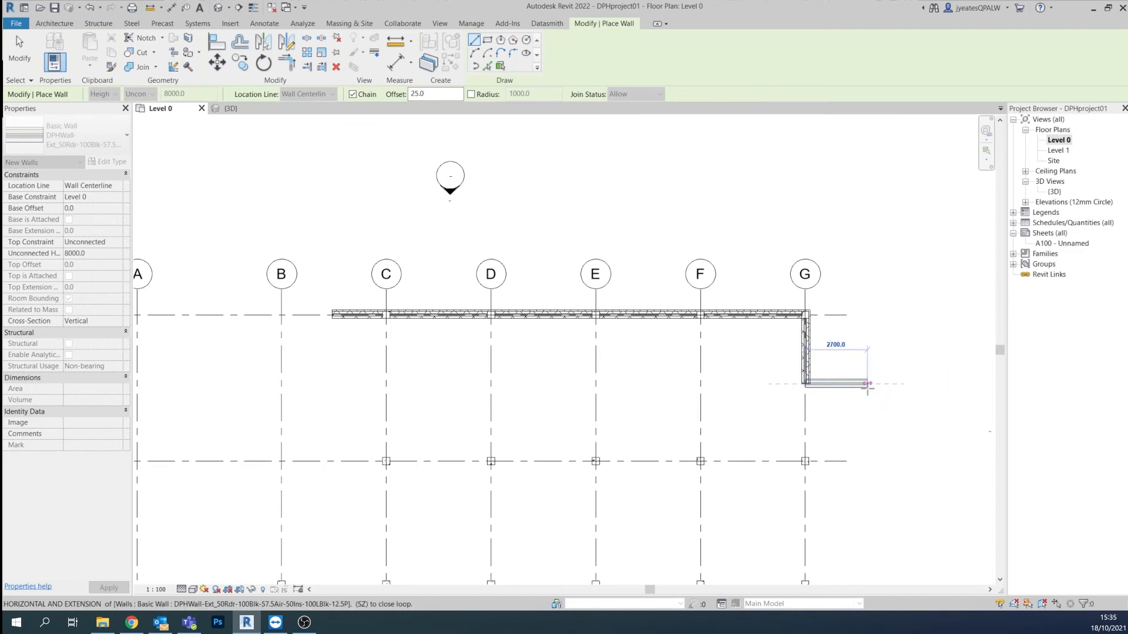
pyautogui.click(868, 384)
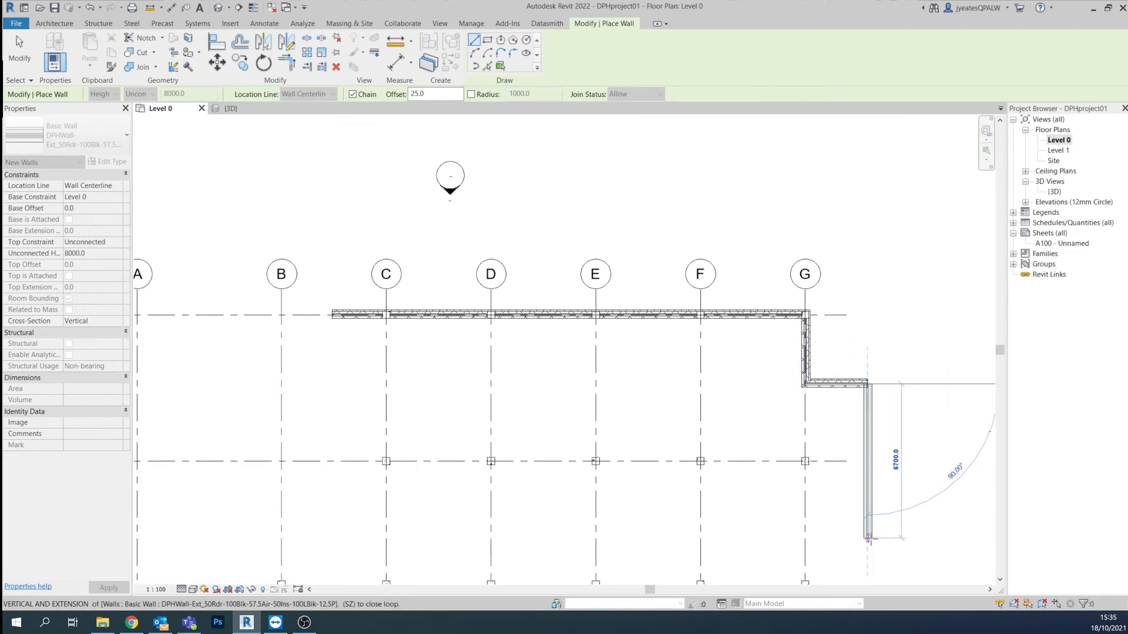
pyautogui.click(868, 537)
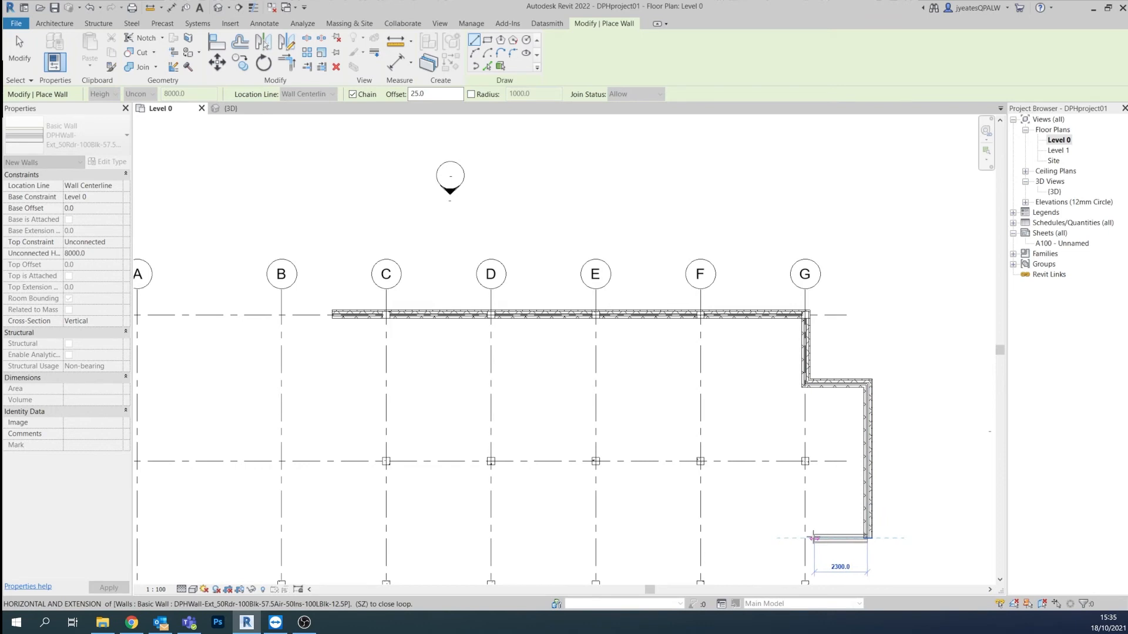
pyautogui.click(805, 537)
# - Continue the wall down grid G to the column on grid 3, then about 22750 mm along grid 3 to grid B
pyautogui.moveTo(849, 533); pyautogui.dragTo(793, 385, button='middle')
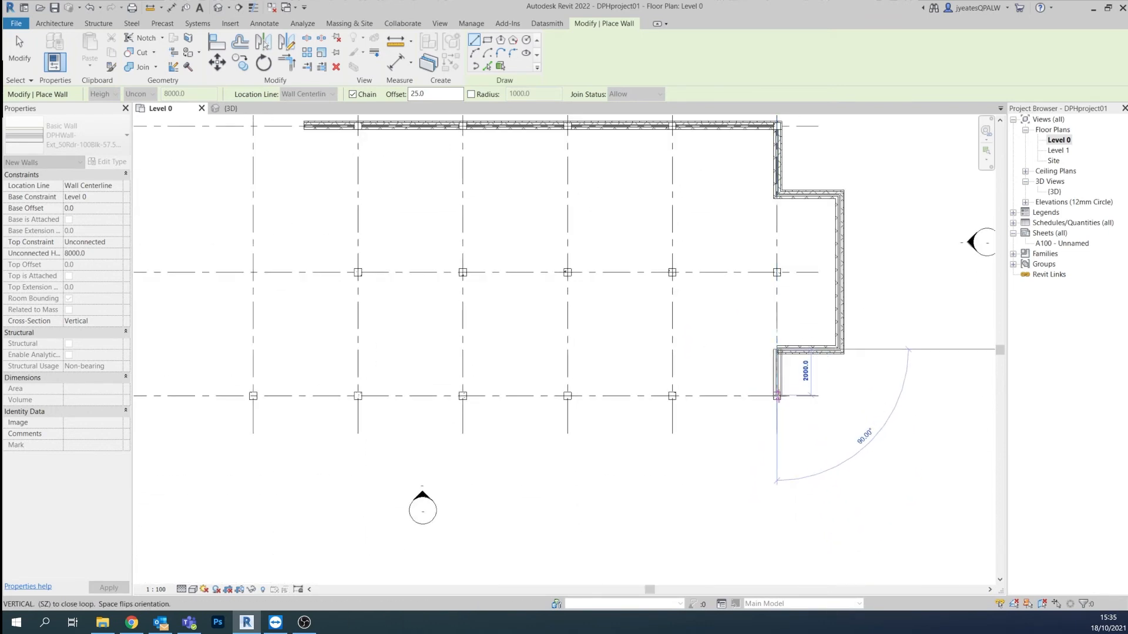
pyautogui.scroll(5, 777, 395)
pyautogui.click(777, 395)
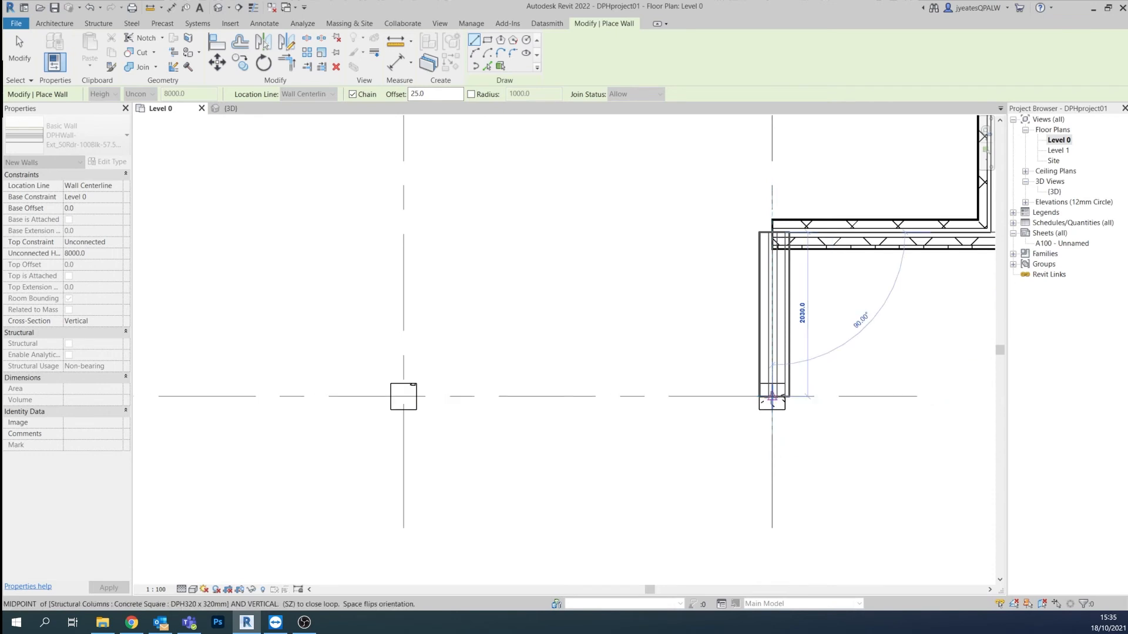
pyautogui.scroll(-6, 455, 401)
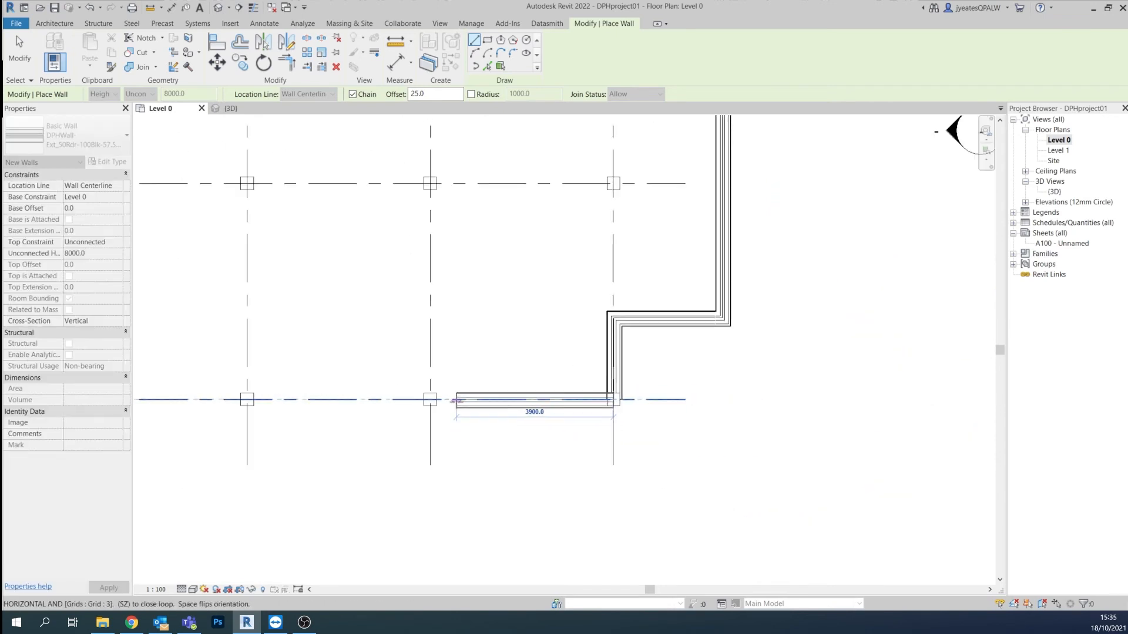
pyautogui.scroll(-1, 456, 402)
pyautogui.moveTo(455, 403); pyautogui.dragTo(760, 434, button='middle')
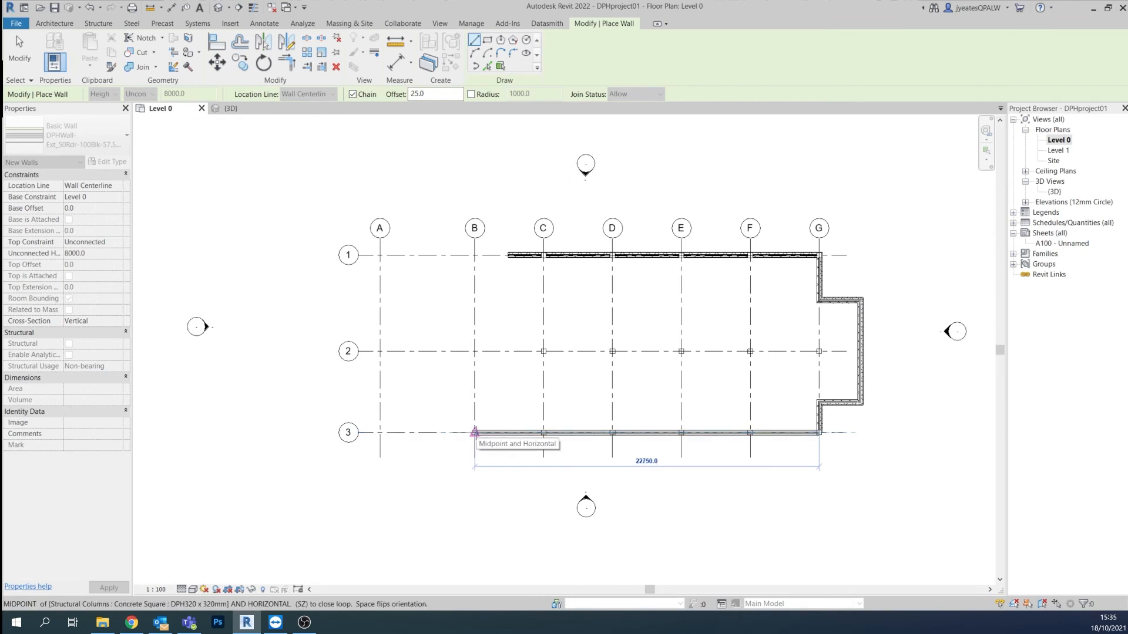
pyautogui.click(474, 433)
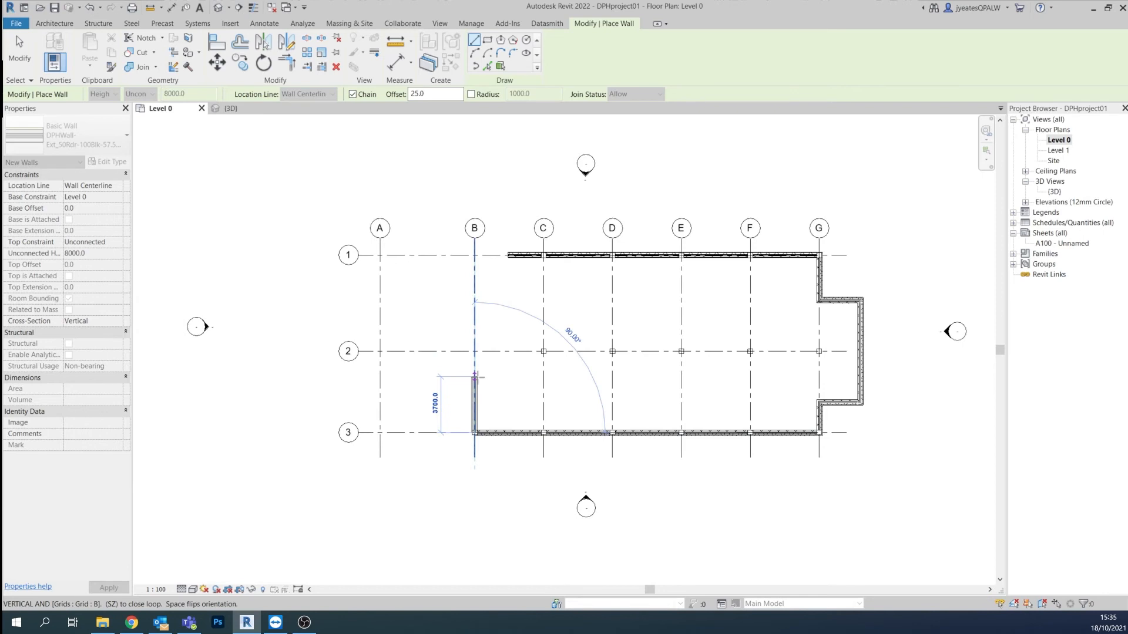
# - Continue the wall partway up grid B towards grid 2, across to grid A, and up grid A to between grids 2 and 1
pyautogui.click(475, 390)
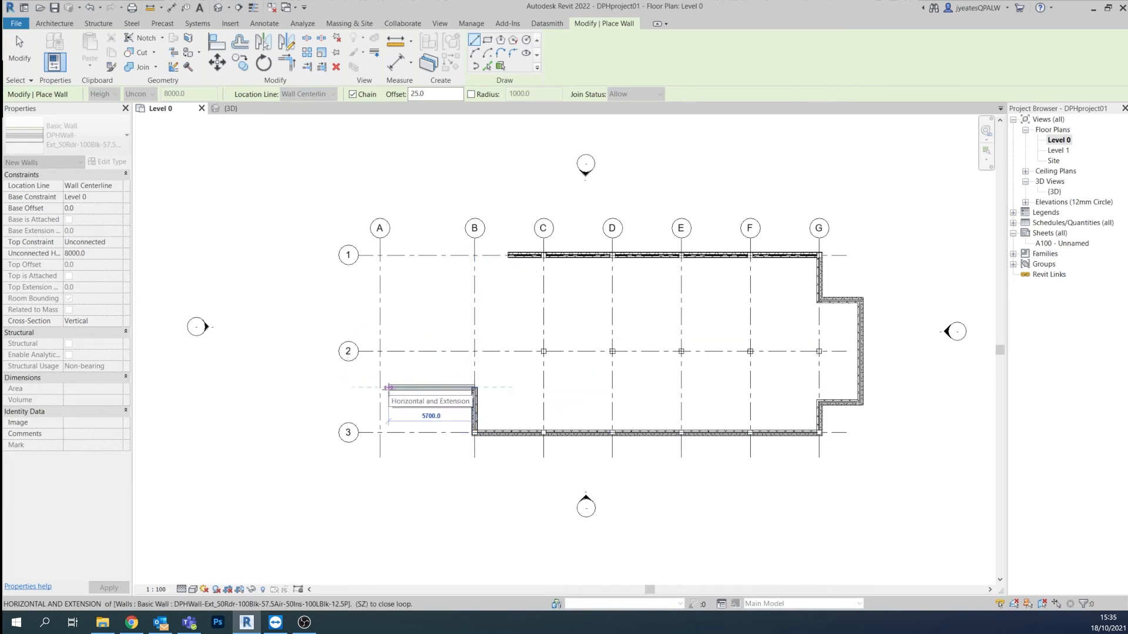
pyautogui.click(380, 388)
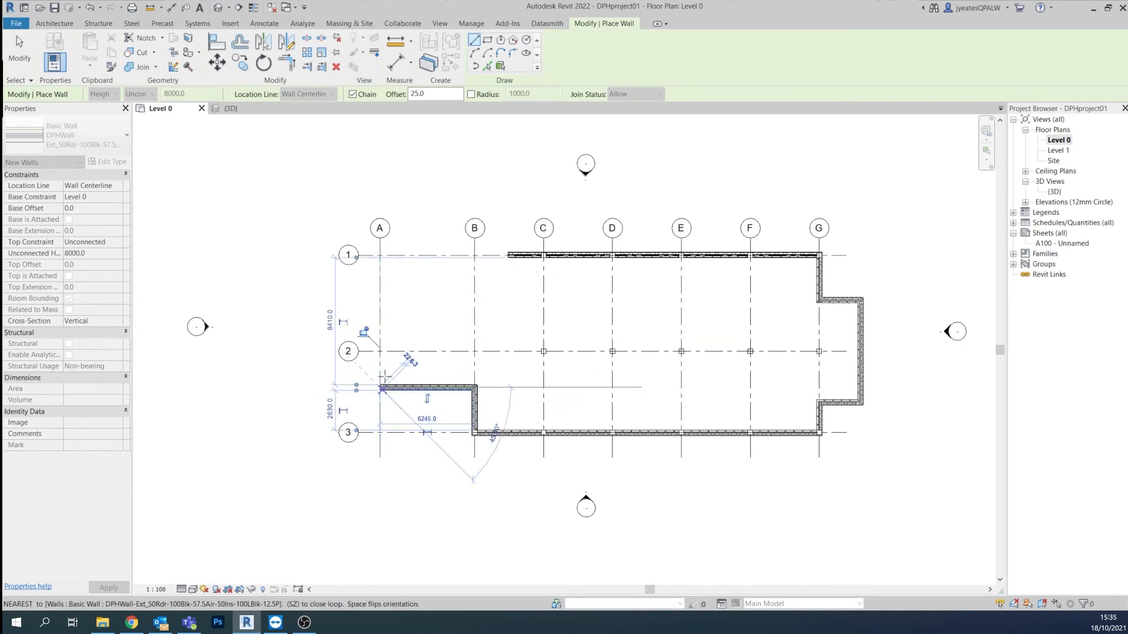
pyautogui.click(380, 289)
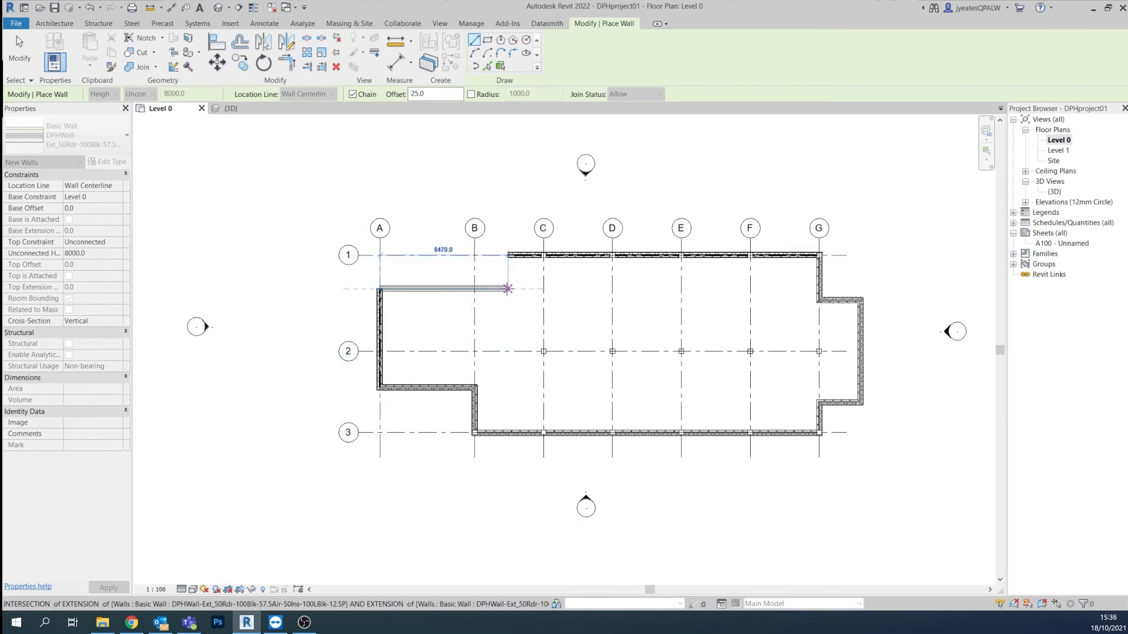
# - Continue the wall about 8470 mm from grid A, close it up to its start on grid 1, and inspect the walls in 3D
pyautogui.click(508, 289)
pyautogui.click(508, 255)
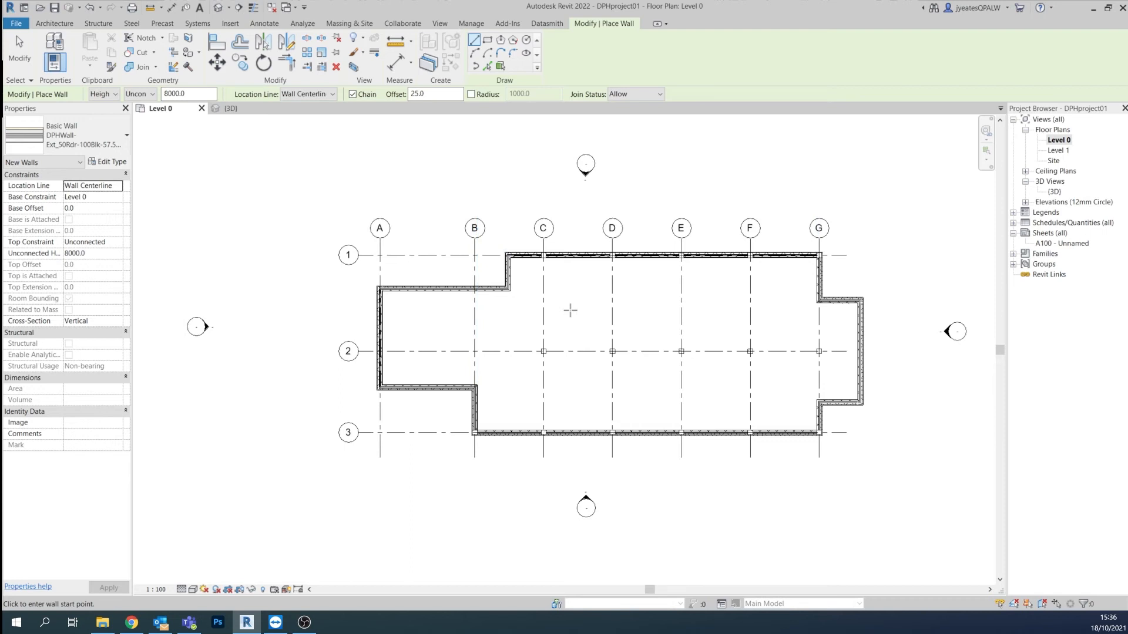
pyautogui.doubleClick(1052, 195)
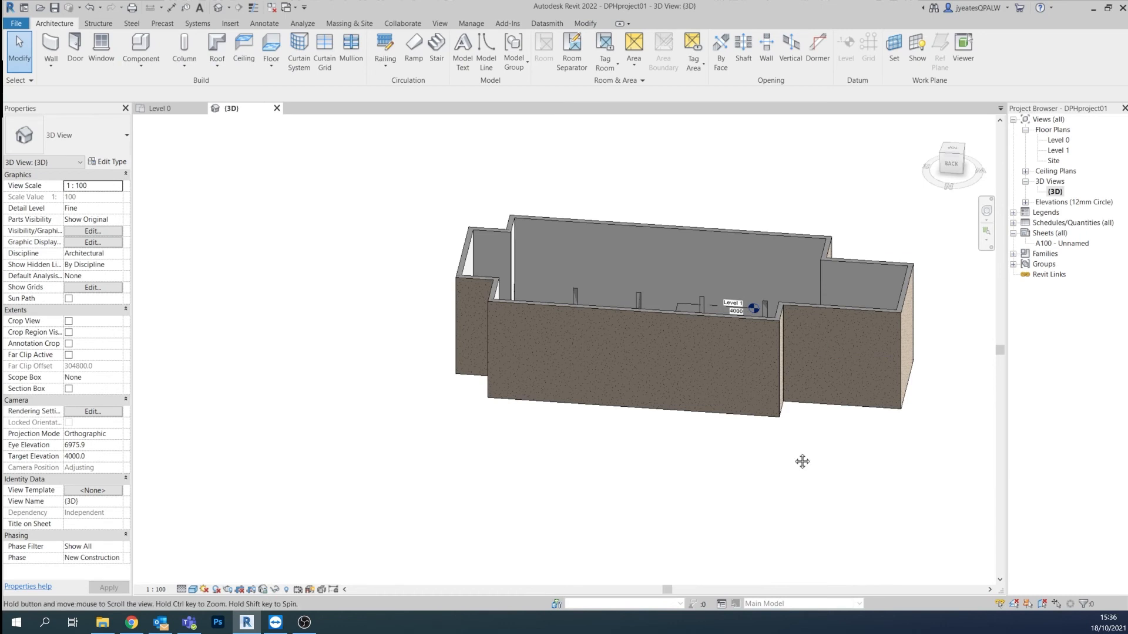
pyautogui.keyDown('shift'); pyautogui.moveTo(798, 463); pyautogui.dragTo(457, 482, button='middle'); pyautogui.keyUp('shift')
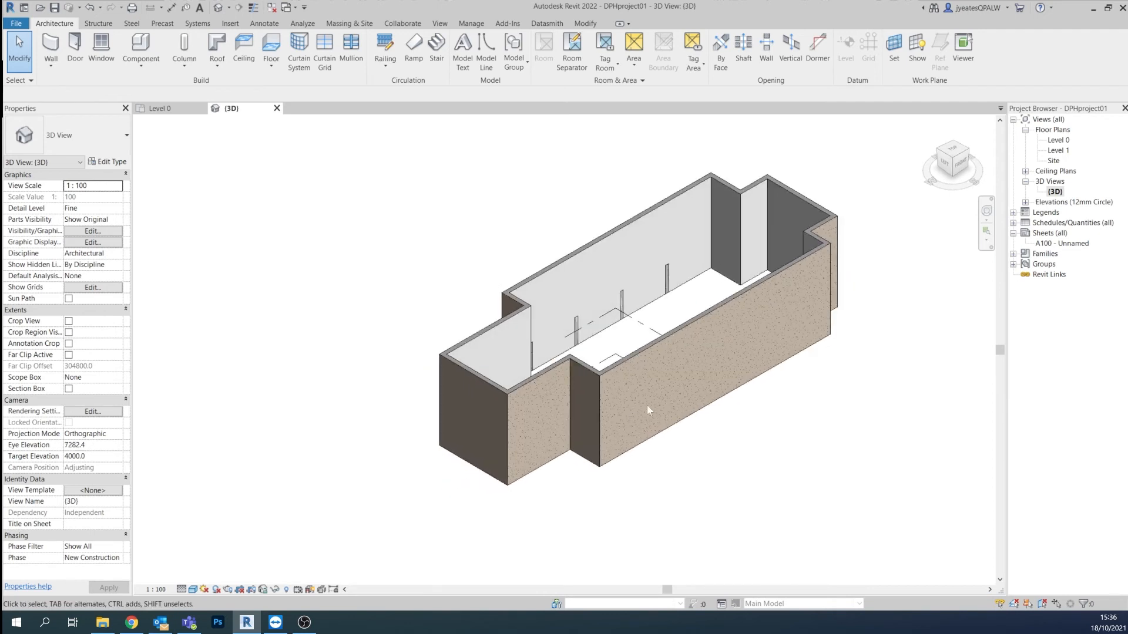
# - On the Level 0 plan, add an aligned dimension between the outer faces of grid A's wall and the short wall between grids B and C
pyautogui.doubleClick(1064, 141)
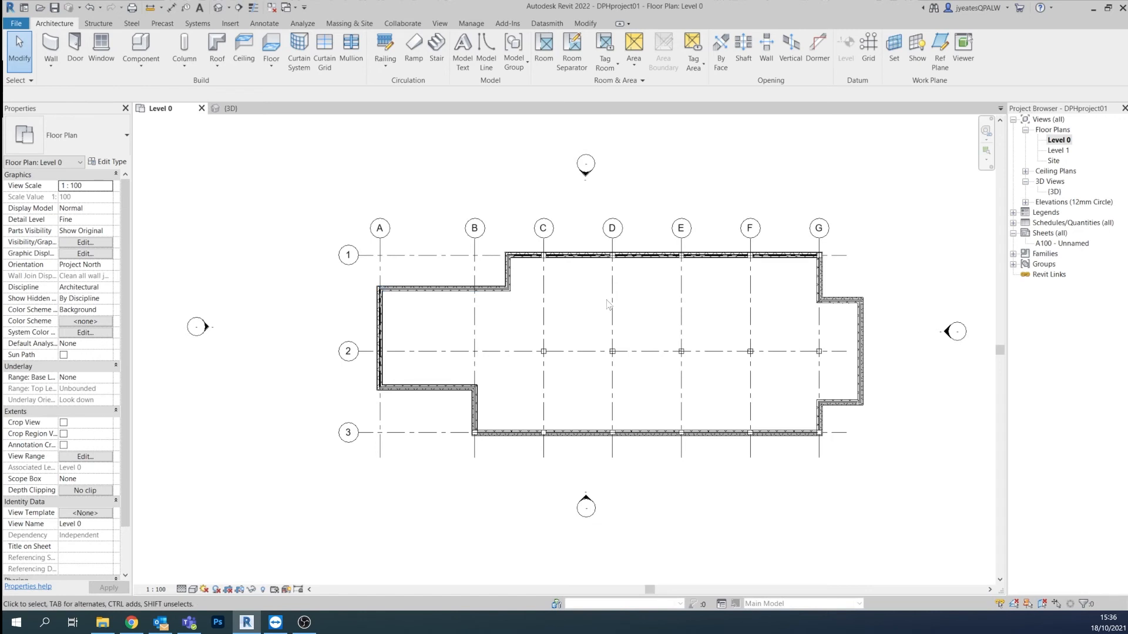
pyautogui.scroll(3, 649, 304)
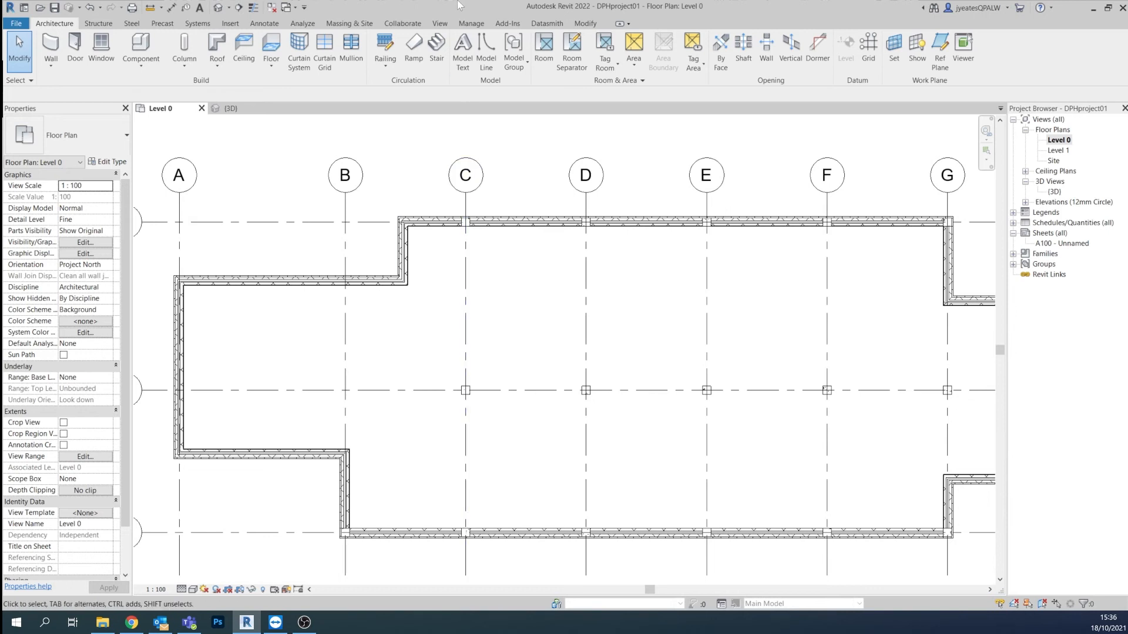
pyautogui.click(580, 27)
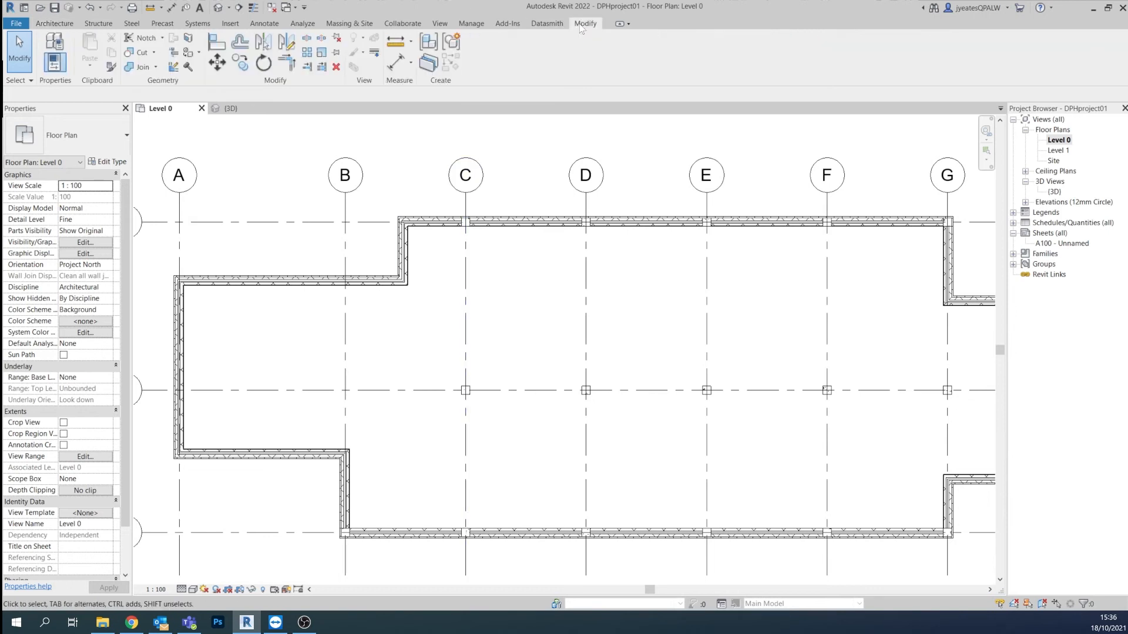
pyautogui.click(397, 61)
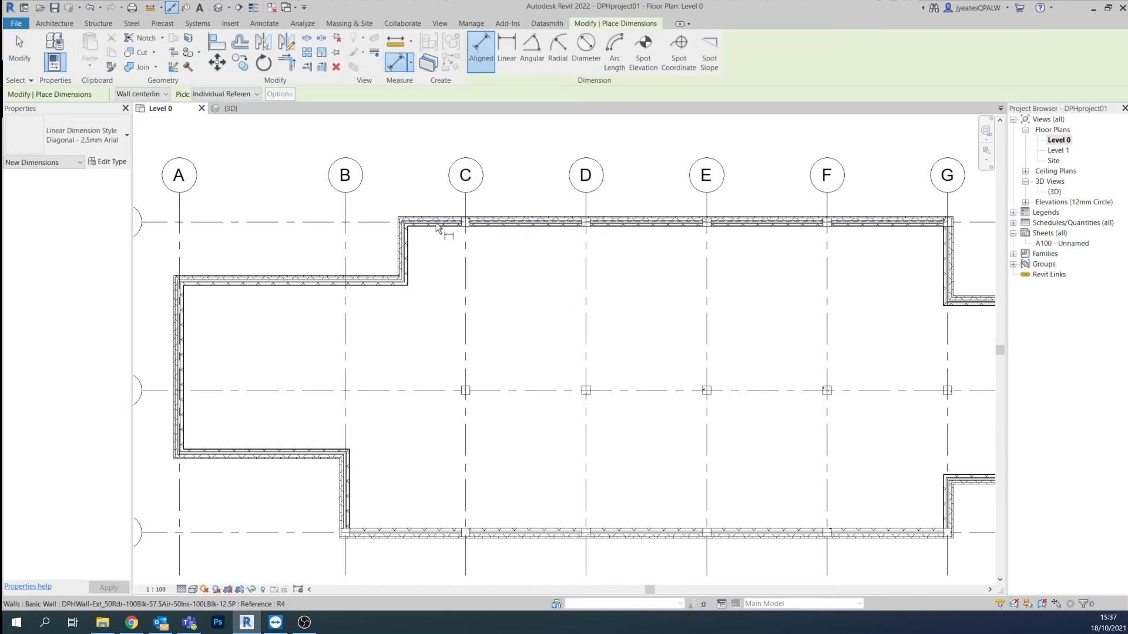
pyautogui.scroll(5, 402, 233)
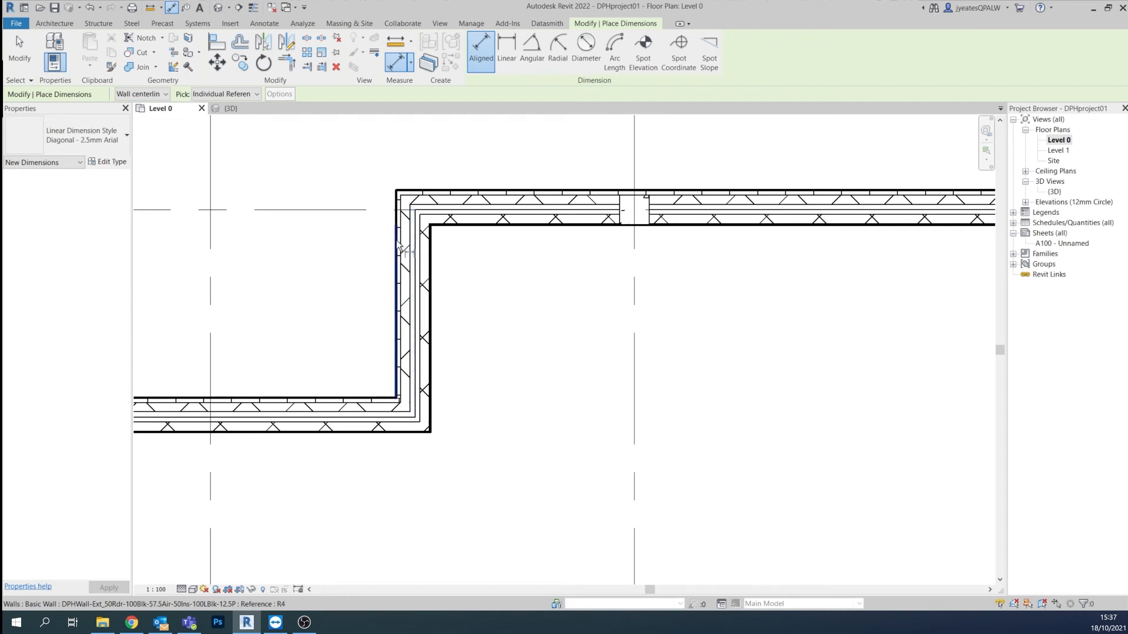
pyautogui.click(397, 242)
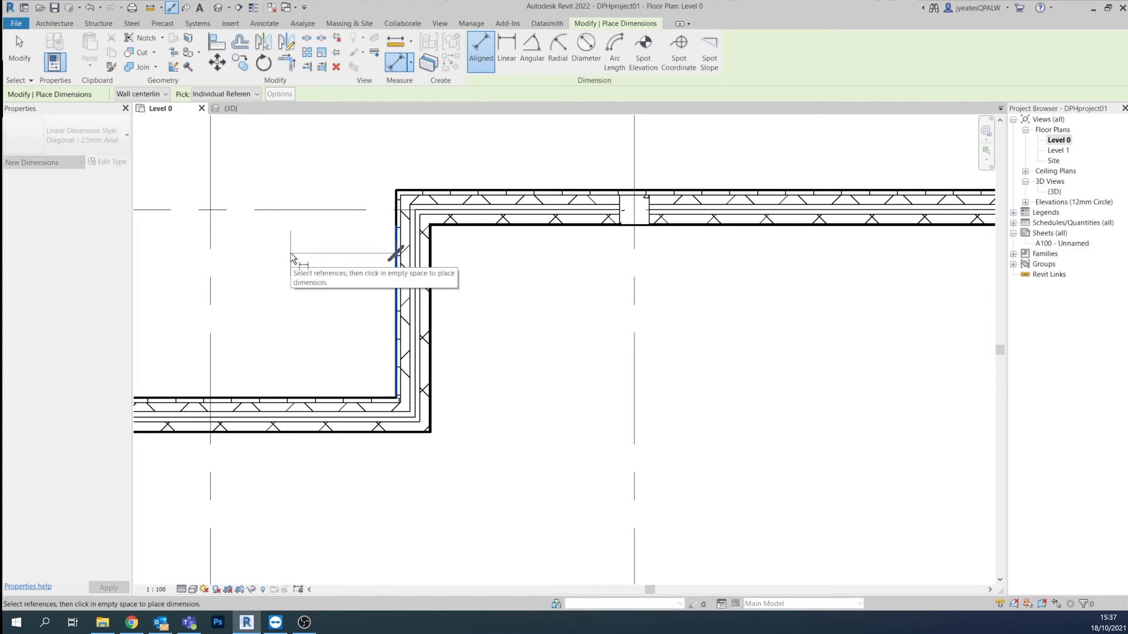
pyautogui.scroll(-4, 291, 253)
pyautogui.moveTo(290, 253); pyautogui.dragTo(752, 255, button='middle')
pyautogui.scroll(5, 486, 327)
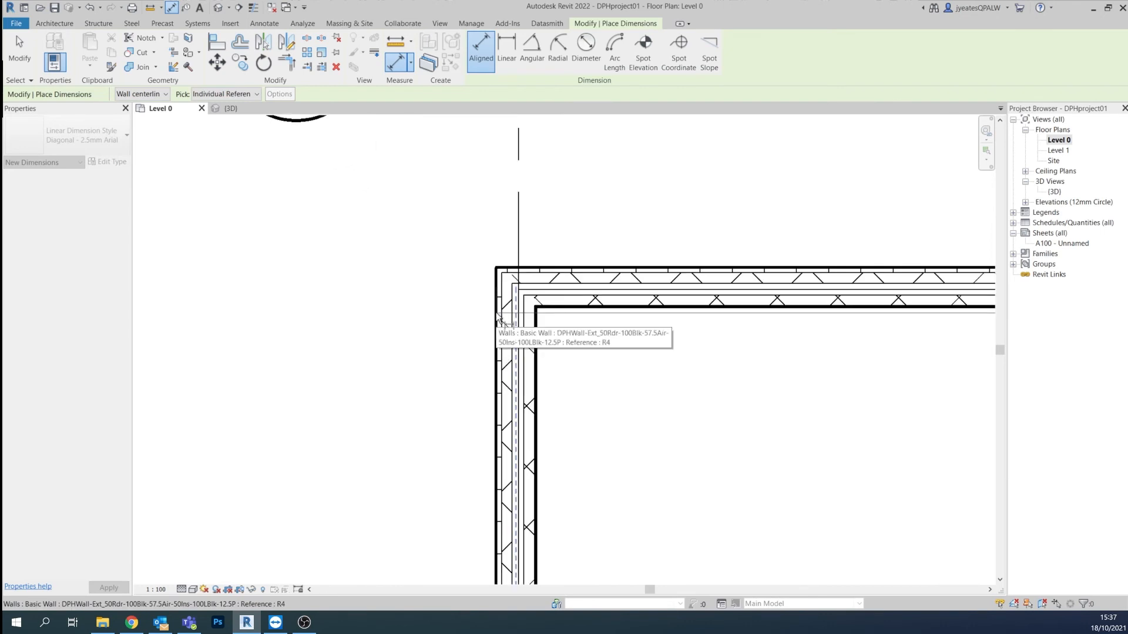
pyautogui.press('Tab')
pyautogui.click(499, 319)
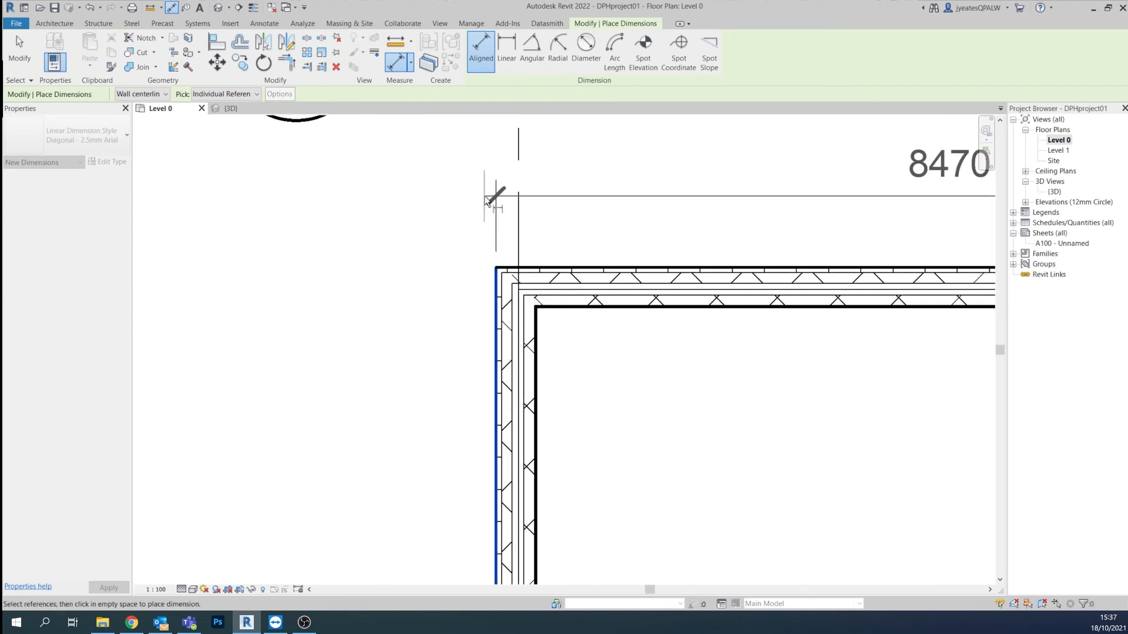
pyautogui.scroll(-4, 488, 201)
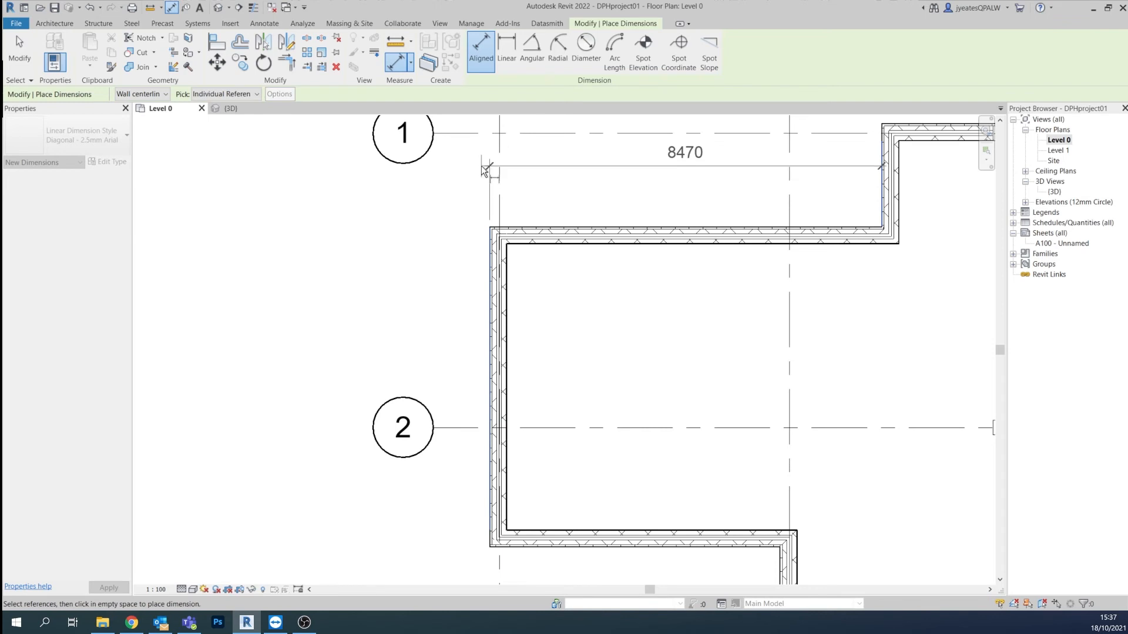
pyautogui.moveTo(485, 171); pyautogui.dragTo(478, 387, button='middle')
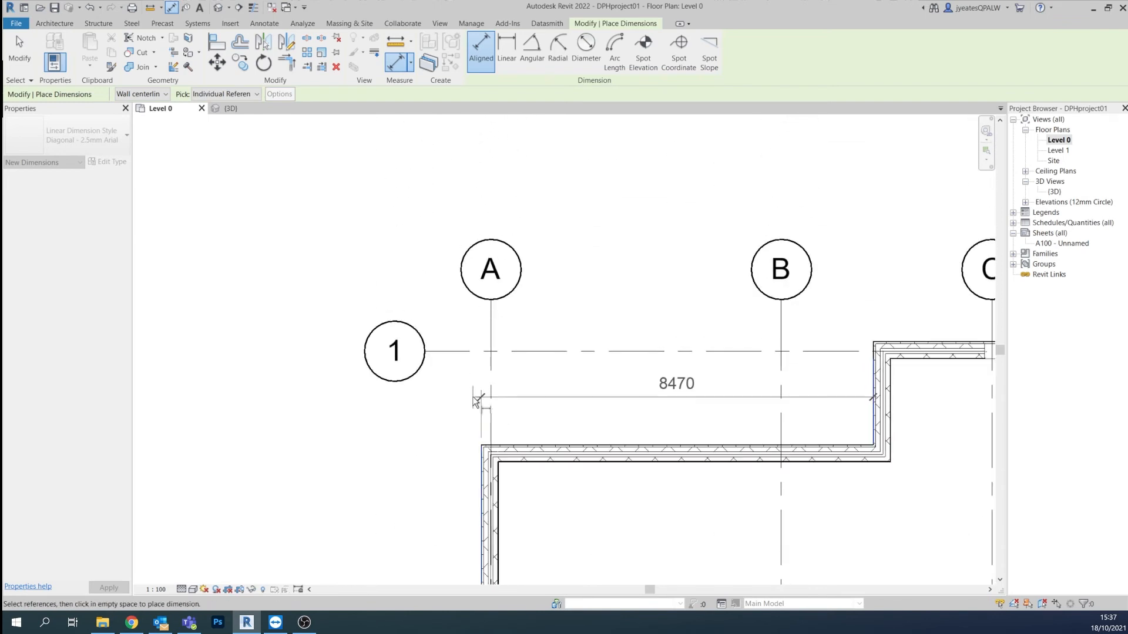
pyautogui.click(479, 345)
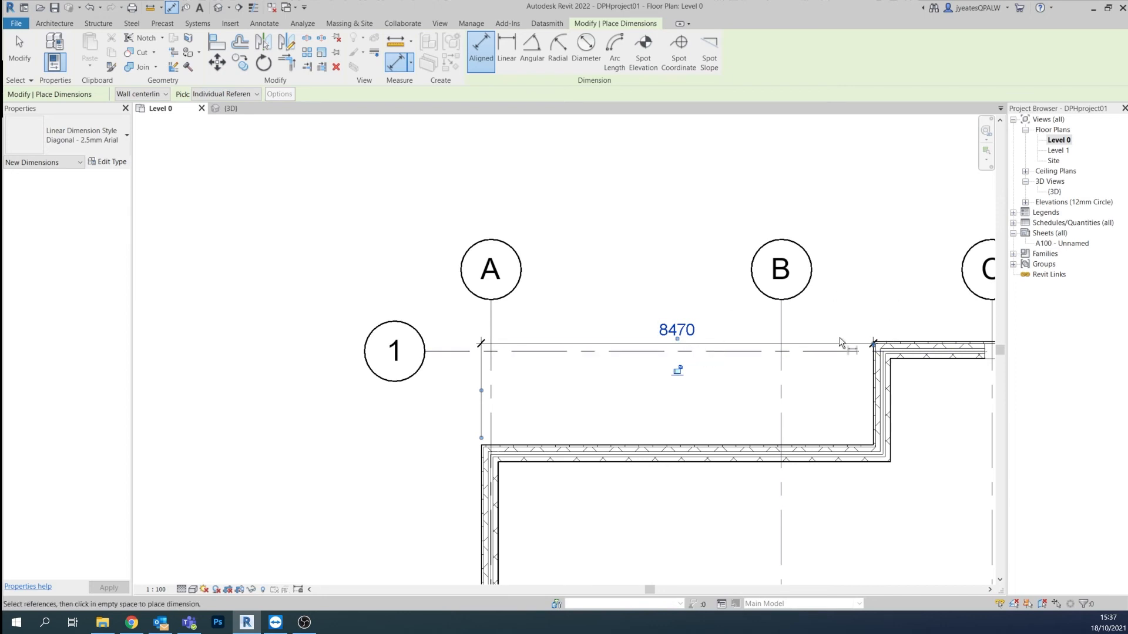
pyautogui.click(20, 52)
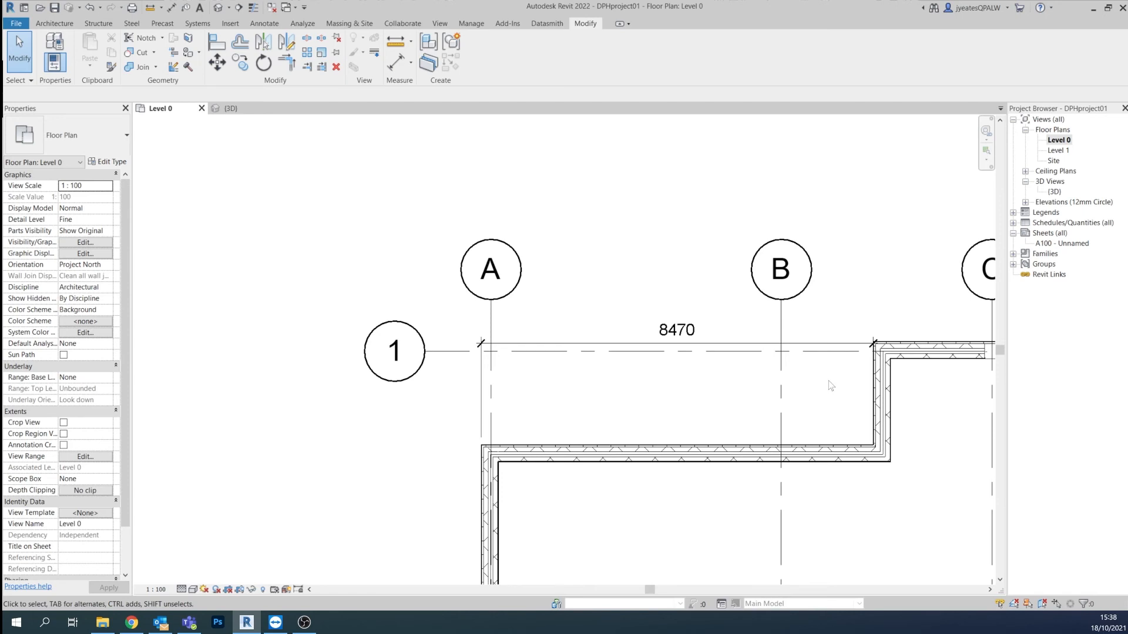
# - Move the short wall between grids B and C by setting its dimension from grid A's wall to 8595 mm
pyautogui.click(883, 398)
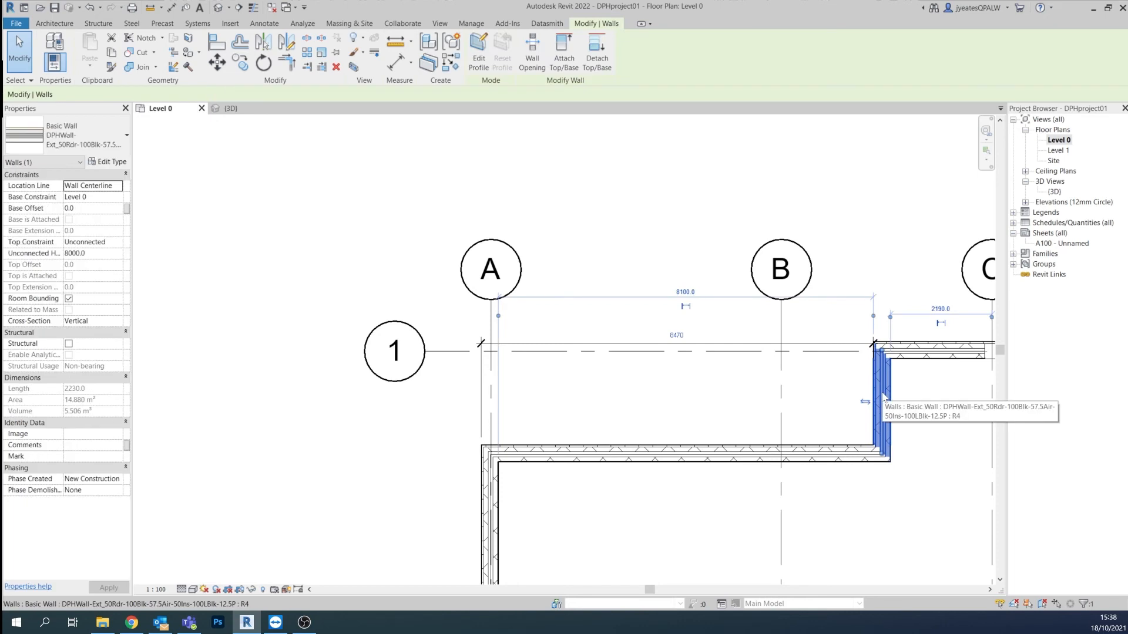
pyautogui.click(676, 337)
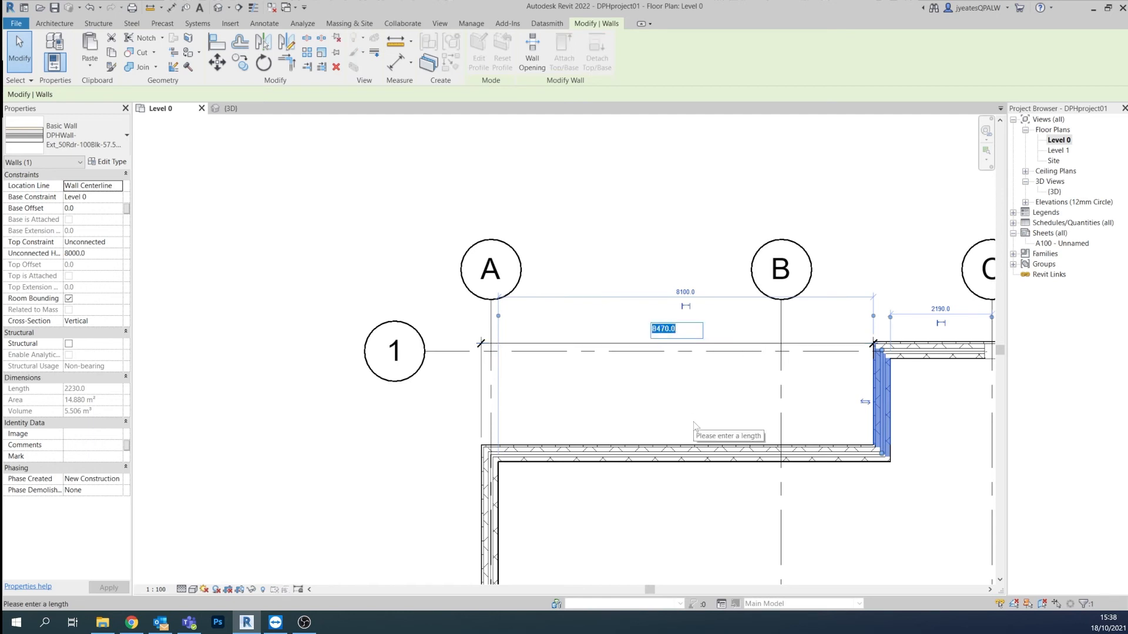
pyautogui.write('8595')
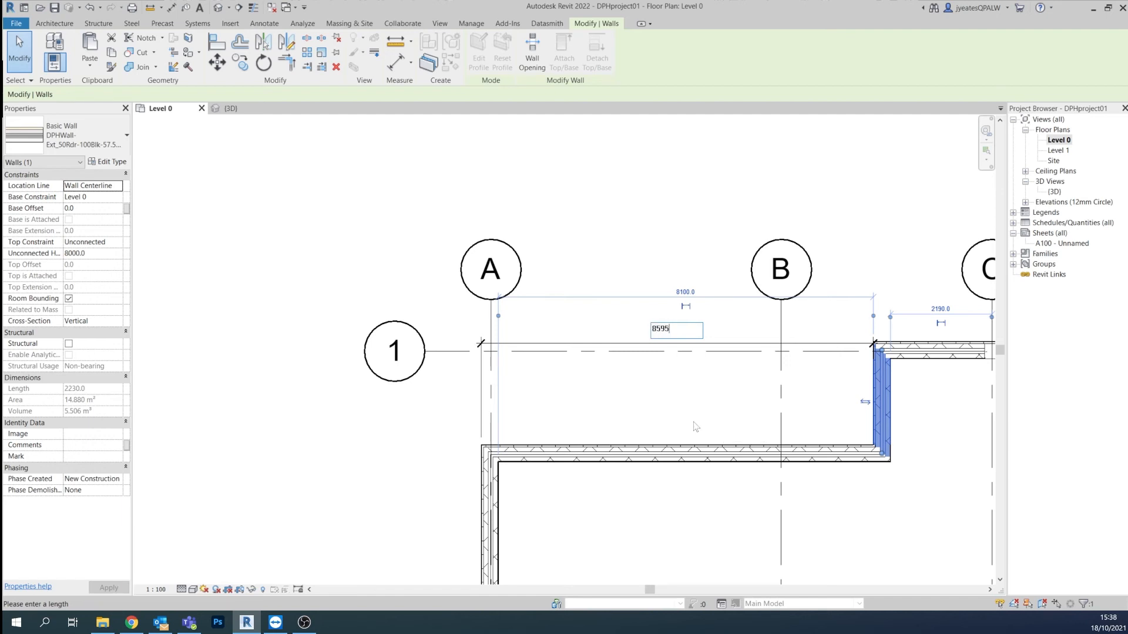
pyautogui.press('Return')
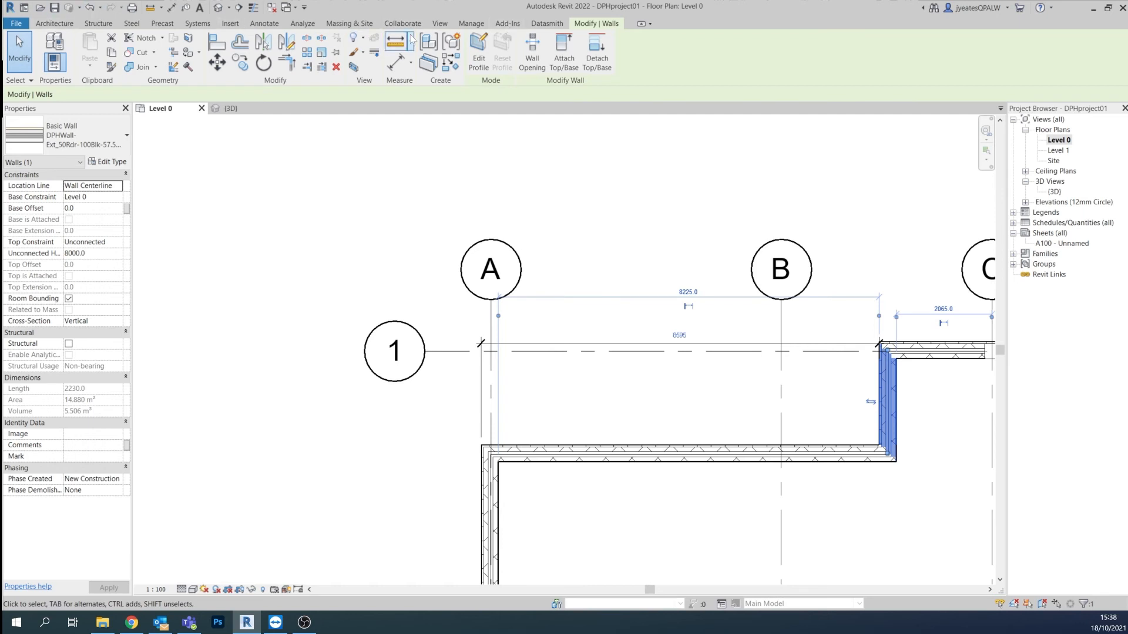
# - Add an aligned dimension between the outer faces of the grid 1 wall and the recessed wall running from grid A past grid B
pyautogui.click(55, 23)
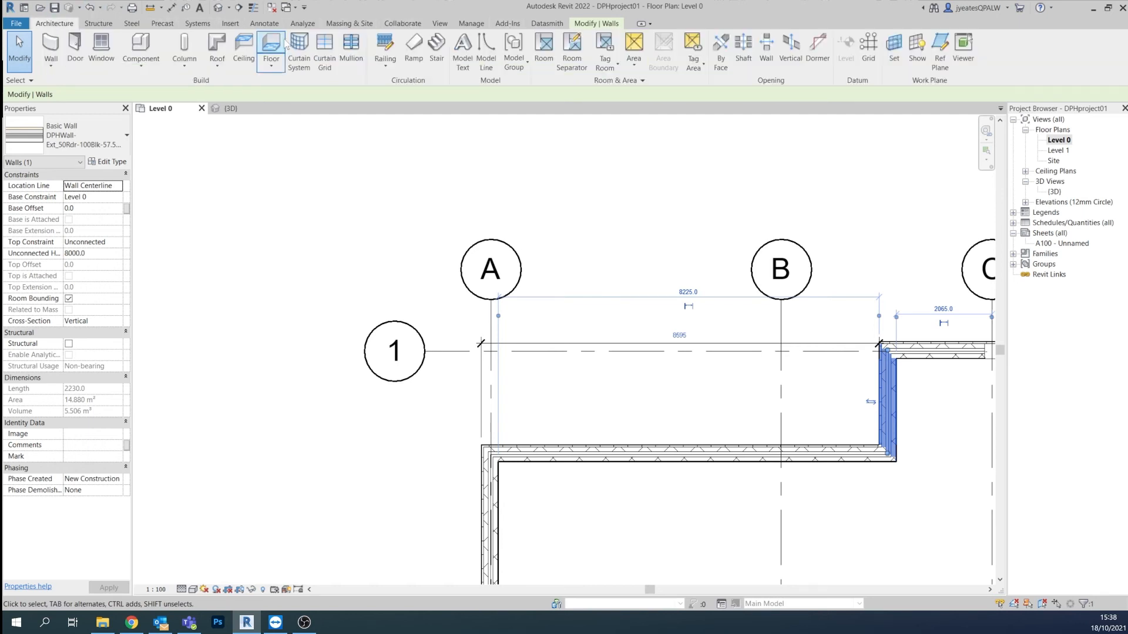
pyautogui.click(612, 26)
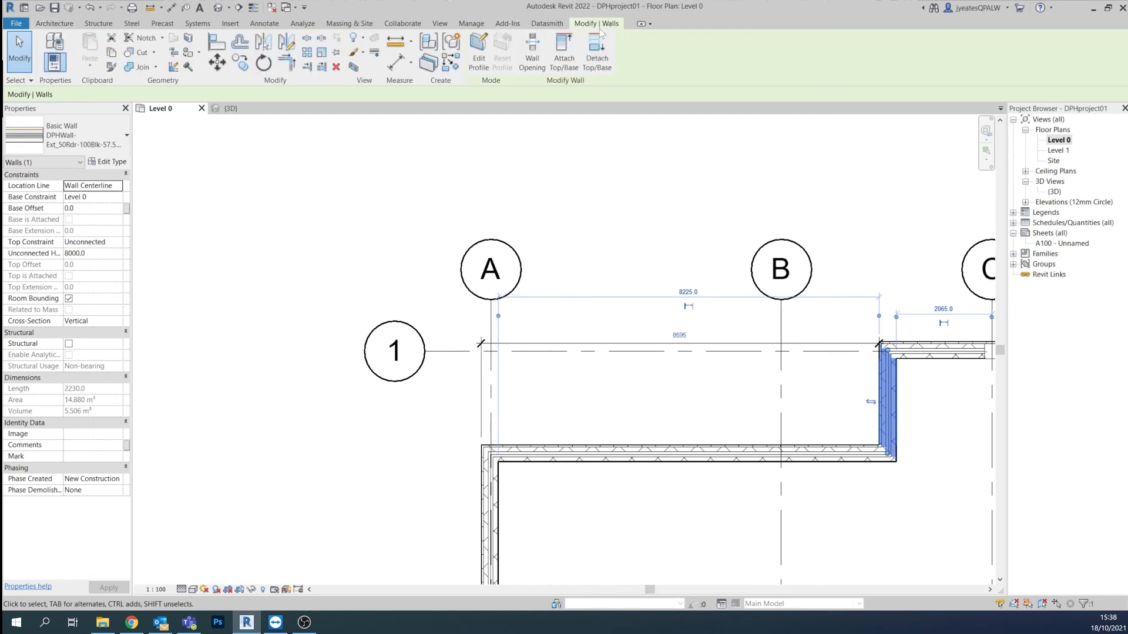
pyautogui.click(395, 61)
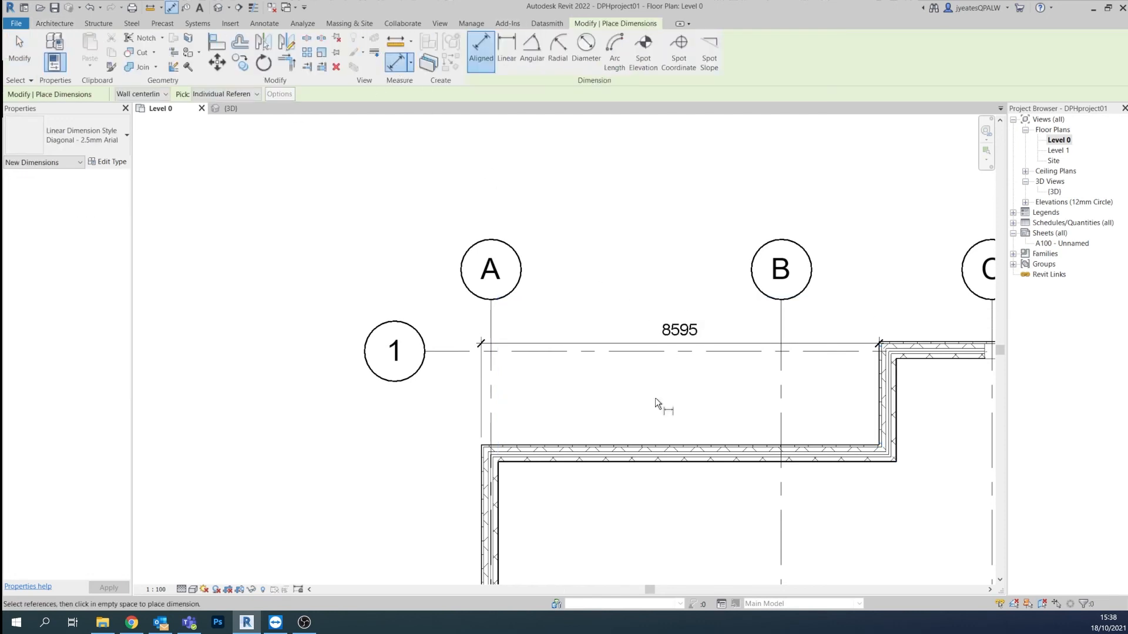
pyautogui.click(661, 447)
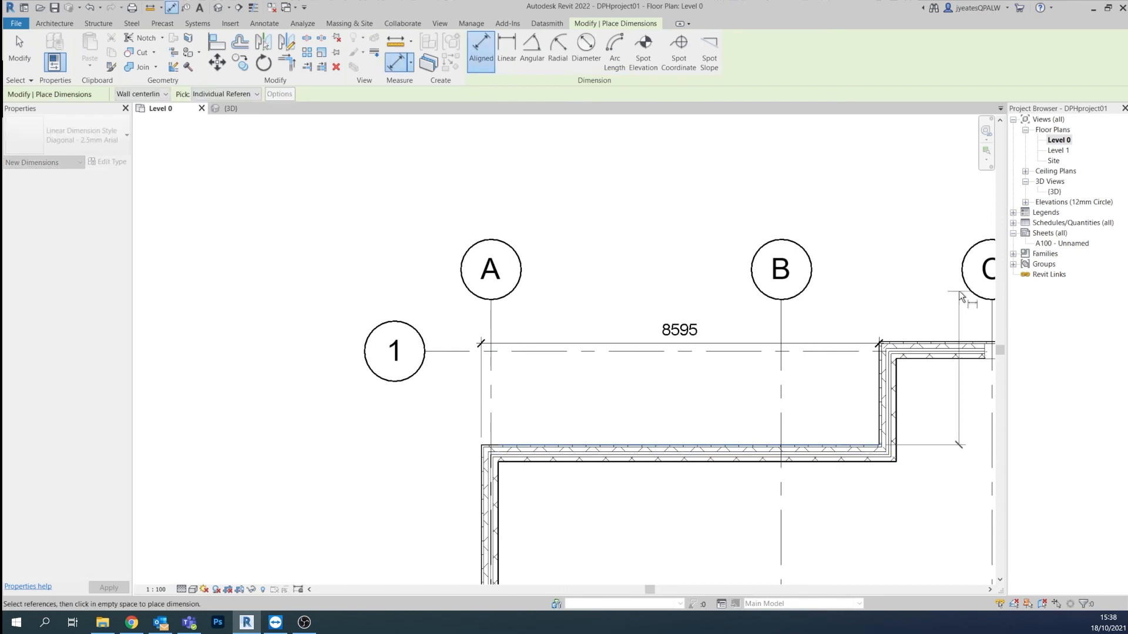
pyautogui.click(925, 346)
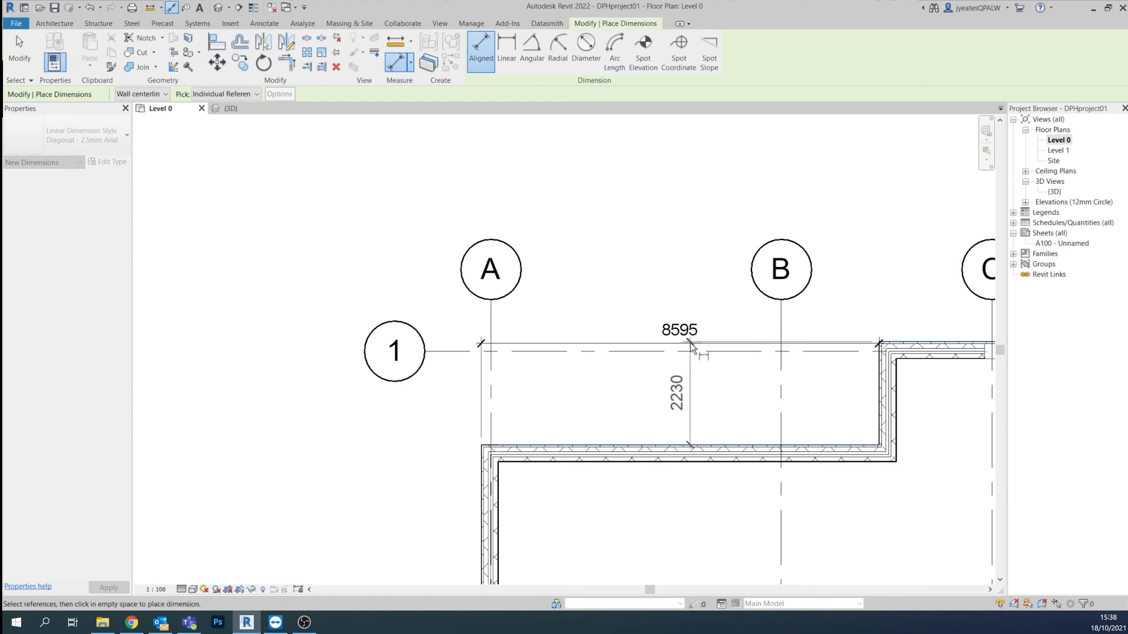
pyautogui.click(587, 360)
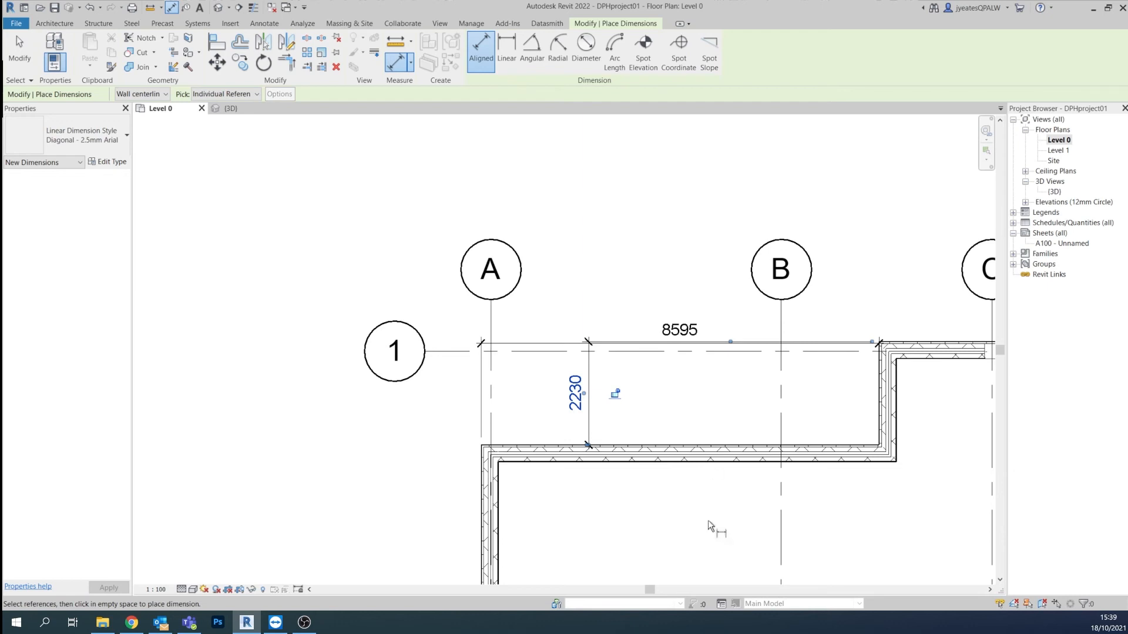
pyautogui.click(19, 46)
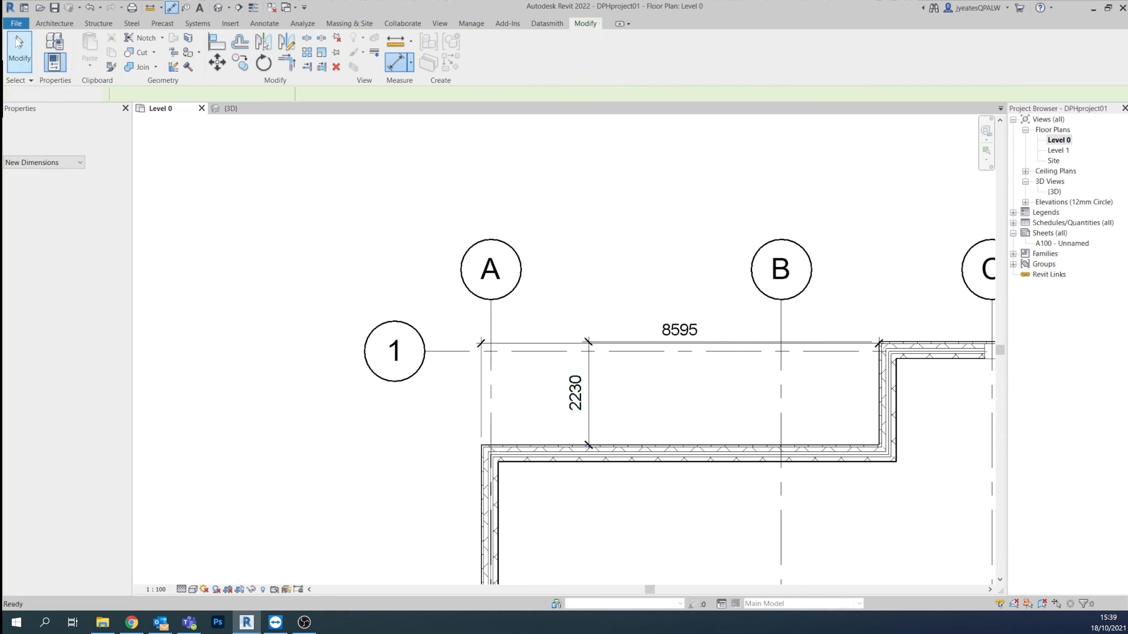
# - Move the recessed wall below grid 1 by setting its dimension from the grid 1 wall to 1340 mm
pyautogui.click(641, 461)
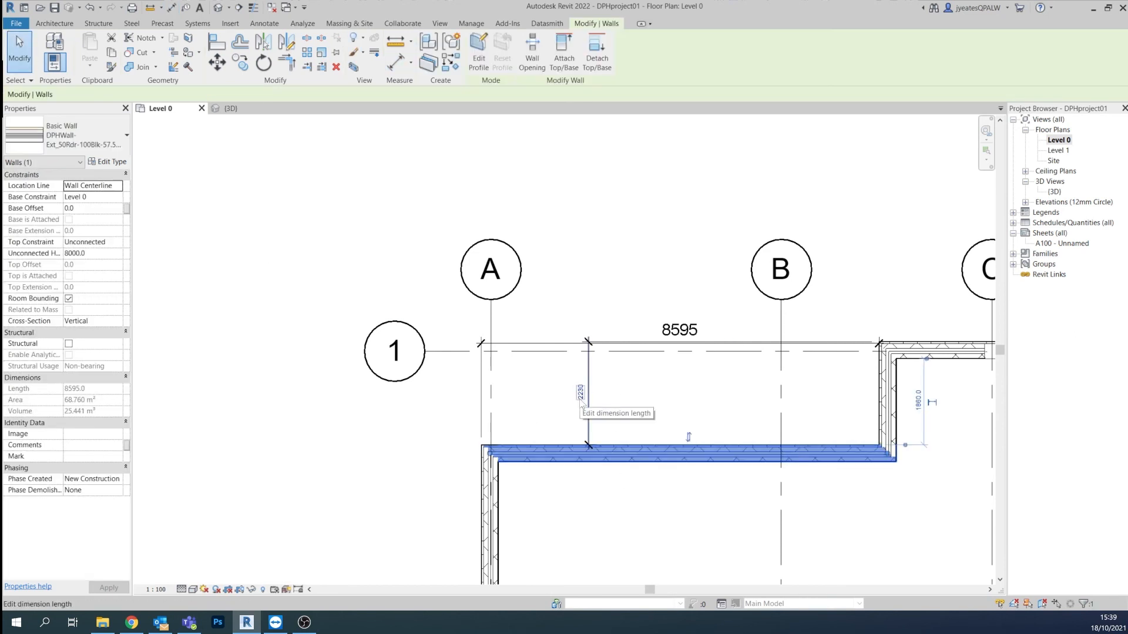
pyautogui.click(581, 393)
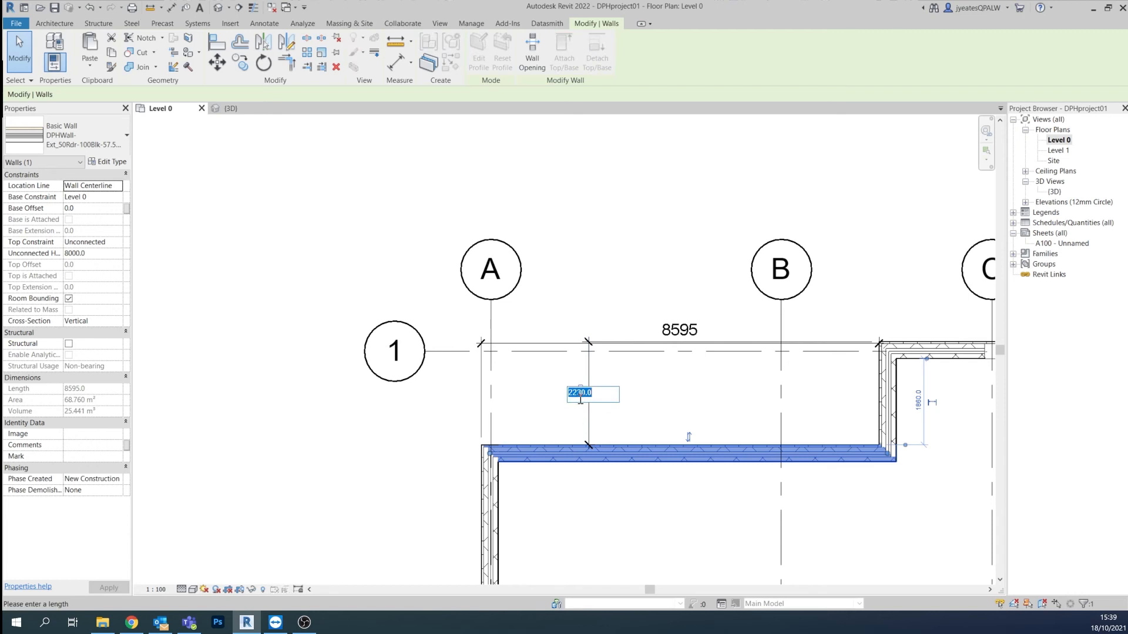
pyautogui.write('1340')
pyautogui.press('Return')
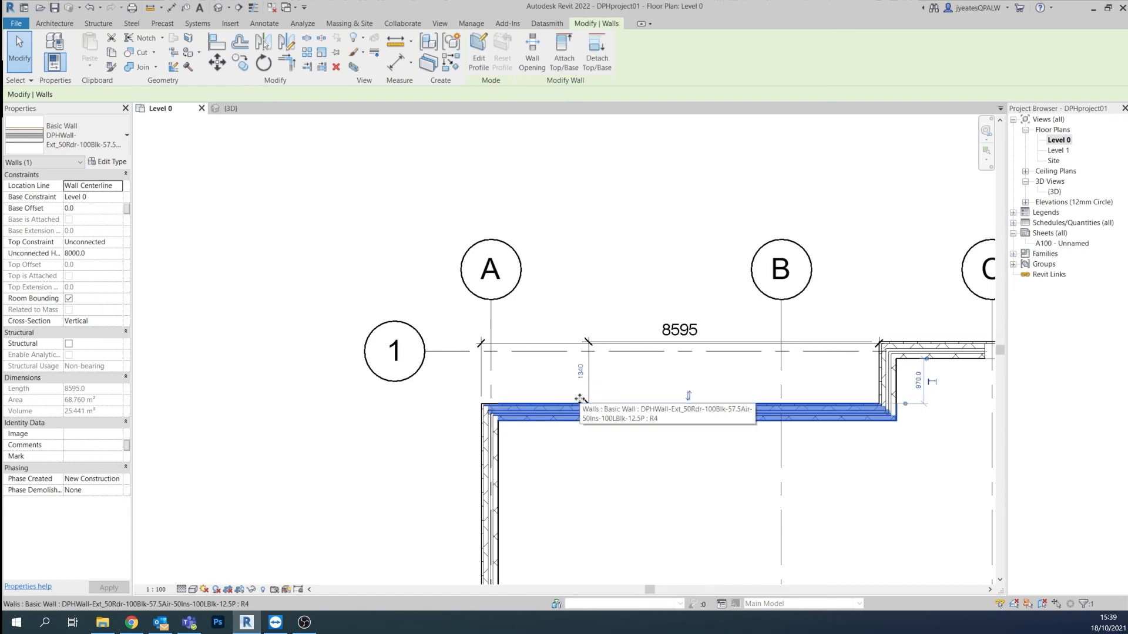
pyautogui.click(689, 269)
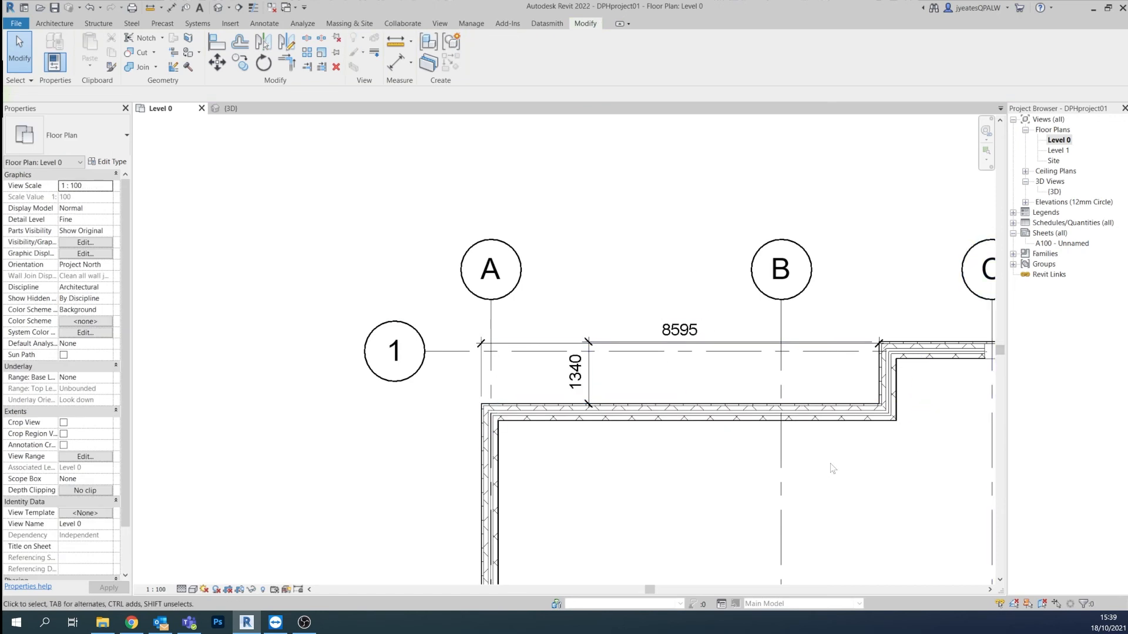
# - Add an aligned dimension between the outer faces of grid A's wall and the short wall at grid B running up from grid 3
pyautogui.scroll(-3, 830, 467)
pyautogui.moveTo(833, 468); pyautogui.dragTo(463, 298, button='middle')
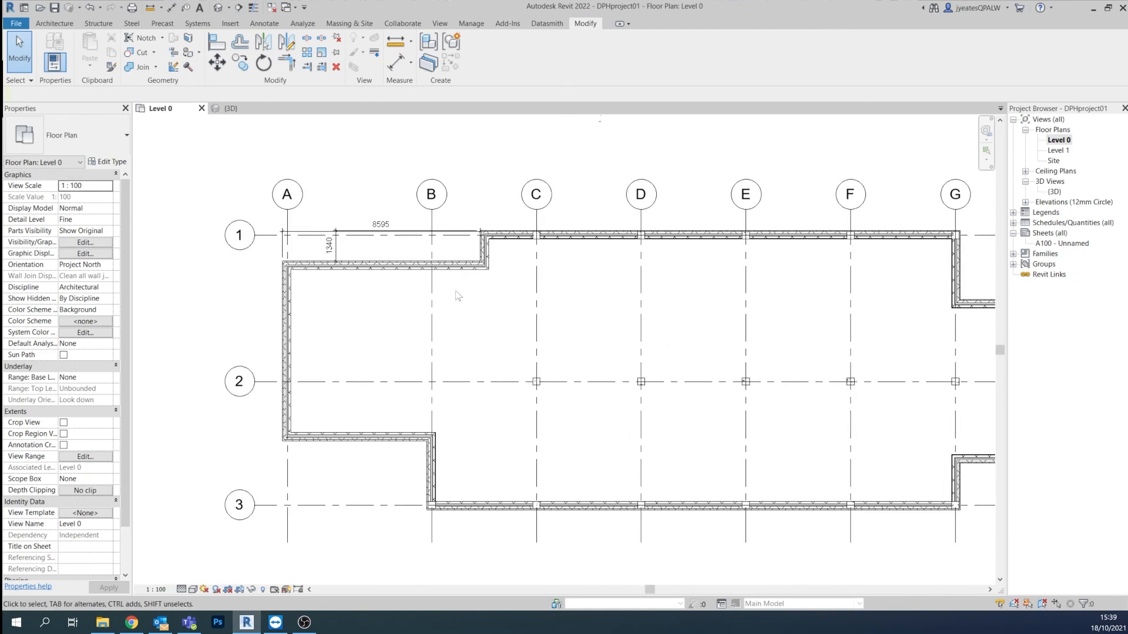
pyautogui.scroll(-1, 466, 400)
pyautogui.moveTo(453, 425); pyautogui.dragTo(696, 387, button='middle')
pyautogui.scroll(2, 725, 388)
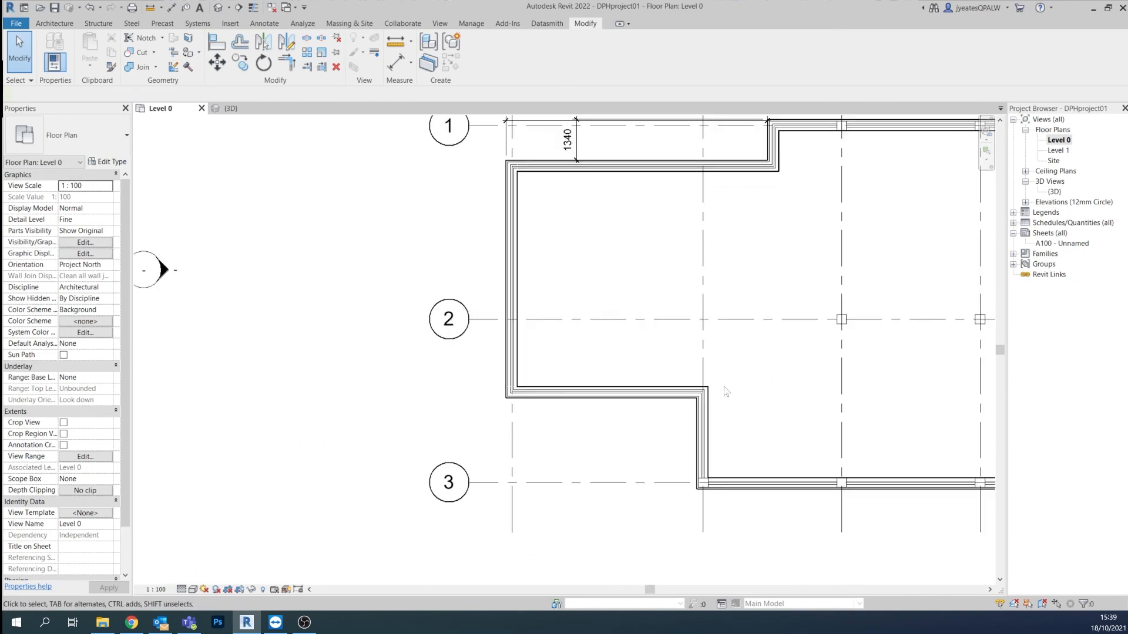
pyautogui.scroll(2, 726, 391)
pyautogui.moveTo(589, 464); pyautogui.dragTo(662, 423, button='middle')
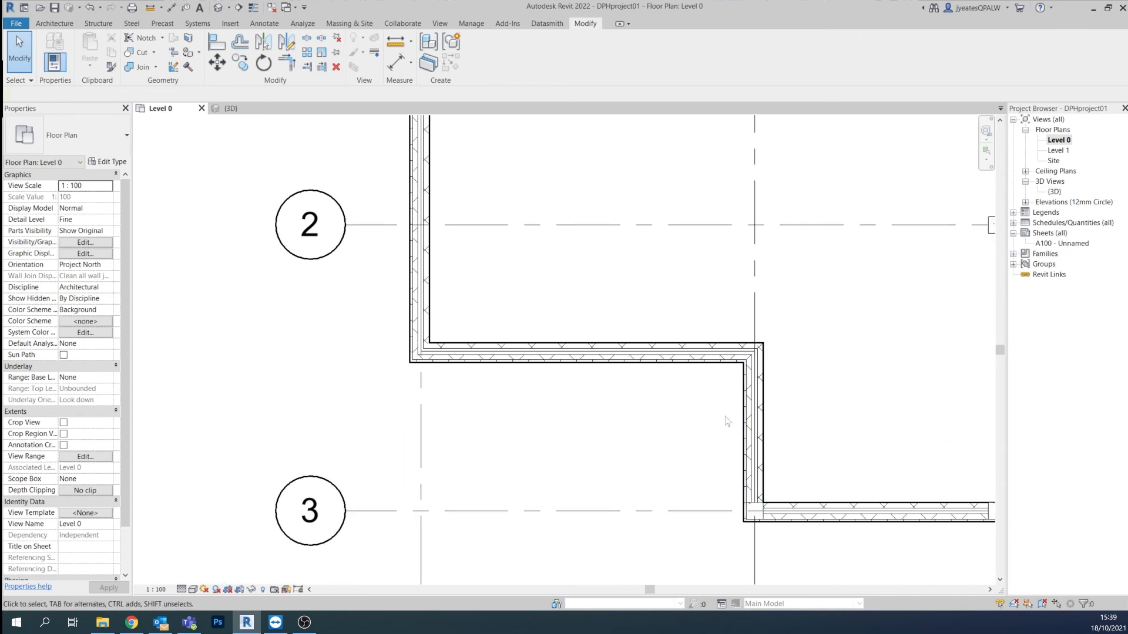
pyautogui.click(396, 62)
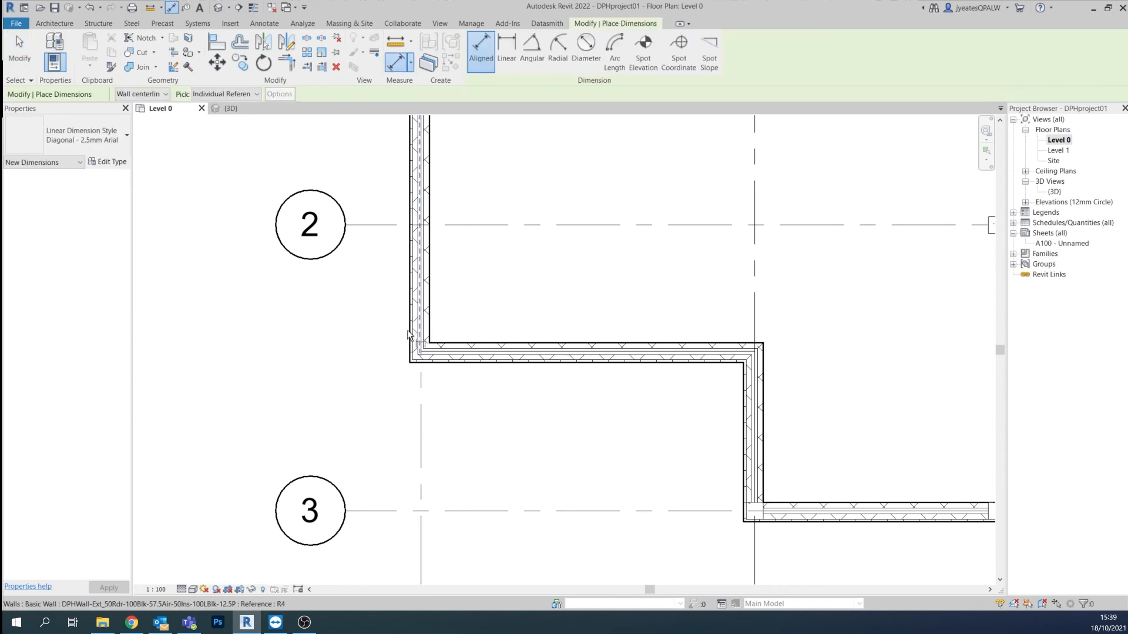
pyautogui.click(410, 334)
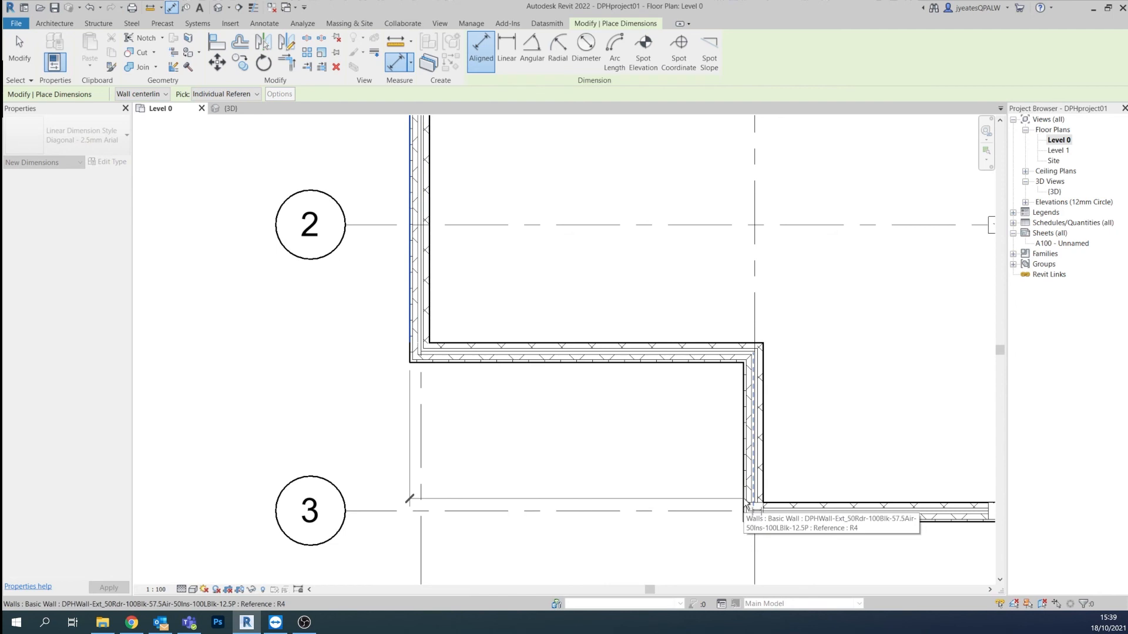
pyautogui.click(746, 505)
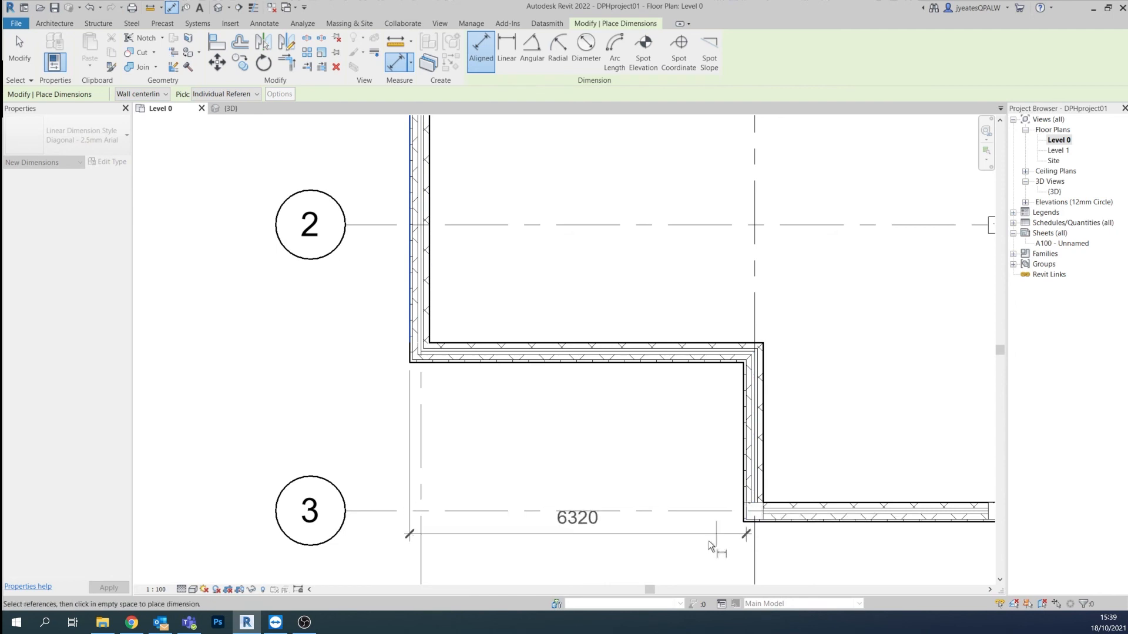
pyautogui.click(627, 563)
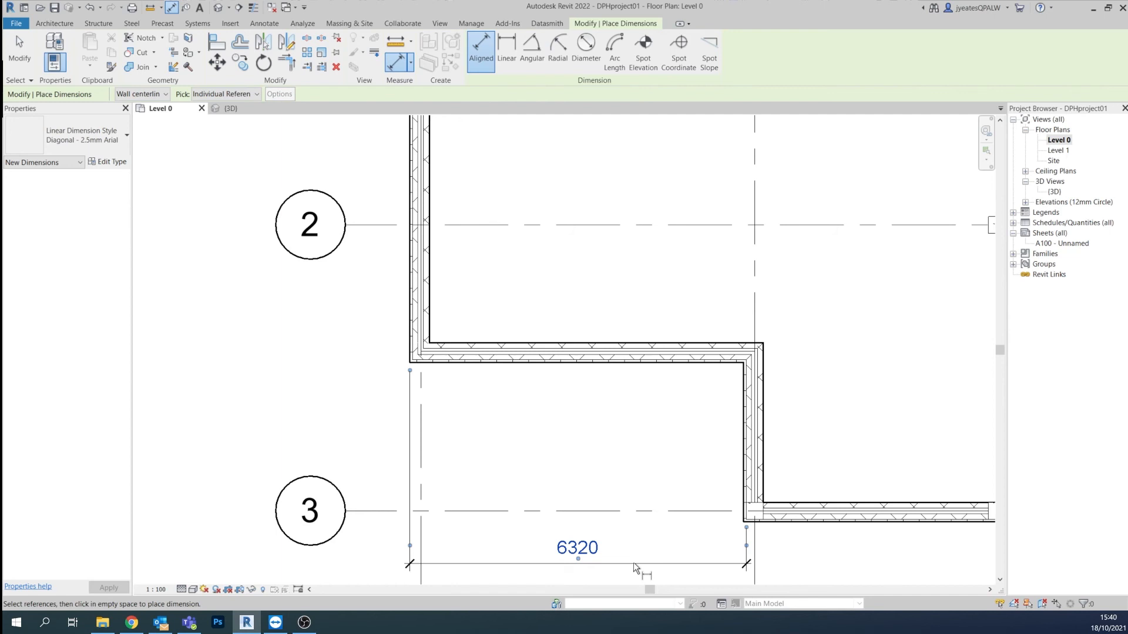
pyautogui.scroll(5, 822, 454)
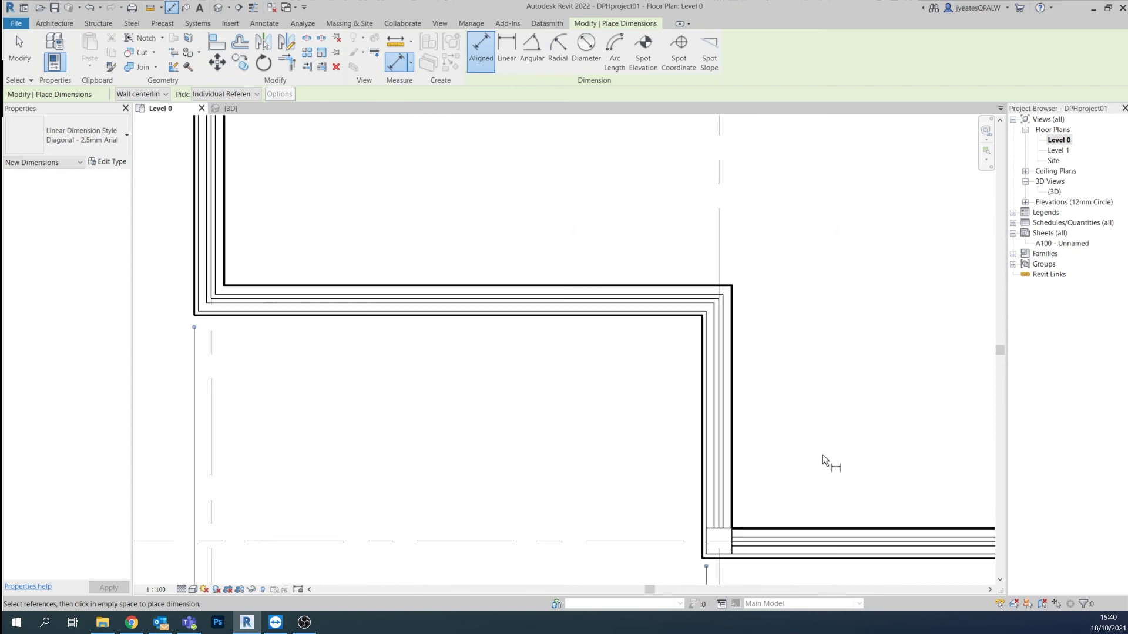
pyautogui.scroll(-3, 653, 508)
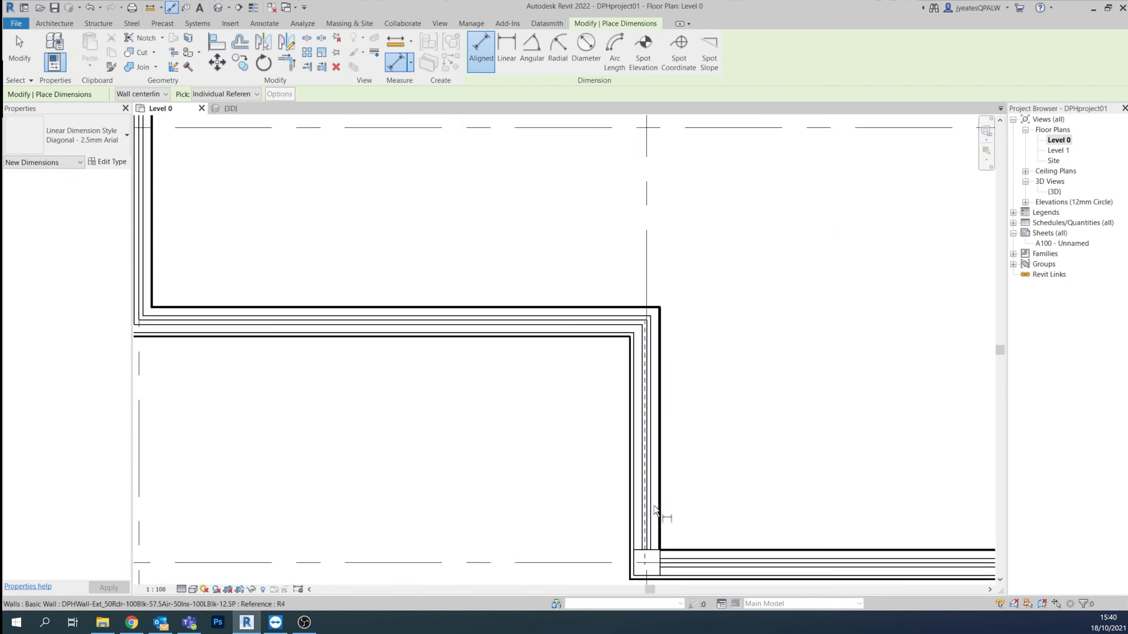
pyautogui.scroll(-1, 502, 500)
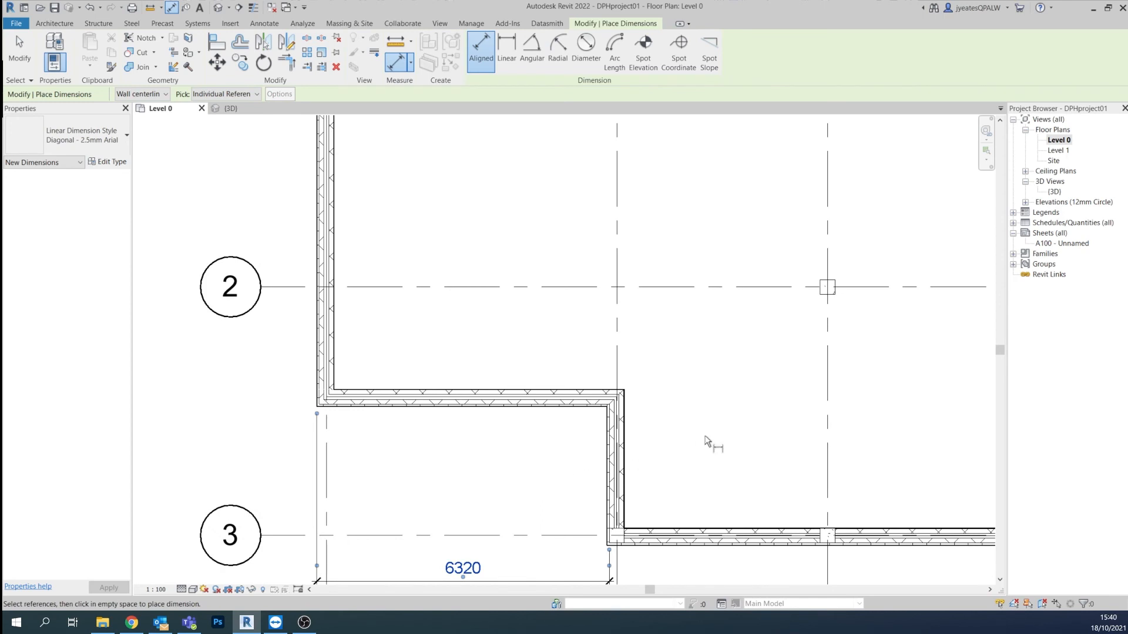
pyautogui.moveTo(549, 469); pyautogui.dragTo(610, 454, button='middle')
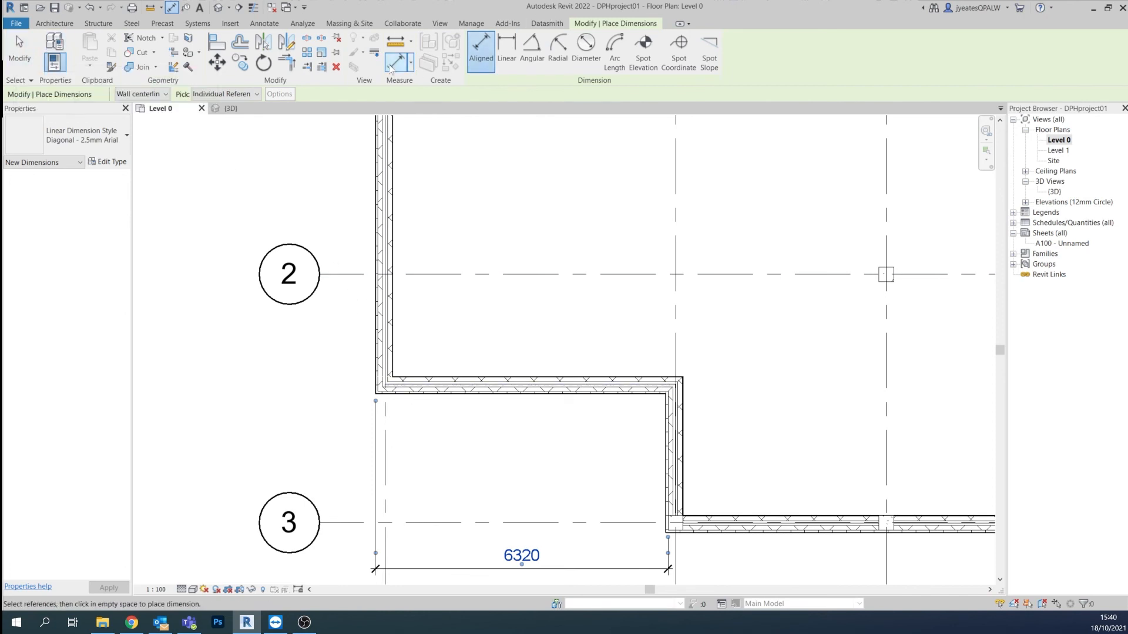
pyautogui.click(397, 394)
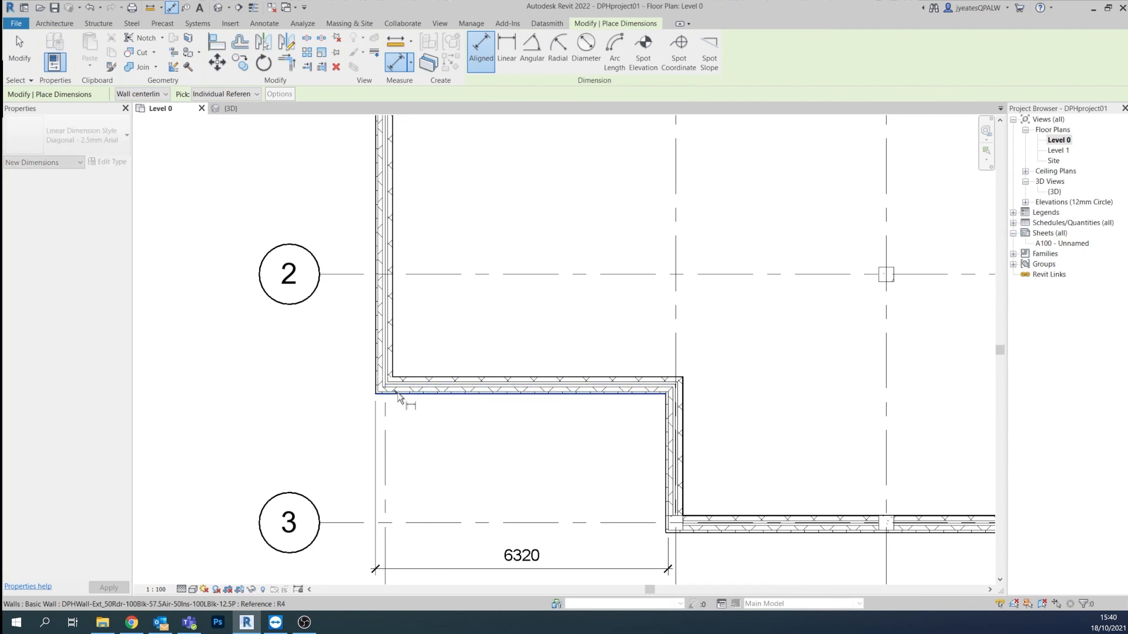
pyautogui.click(766, 534)
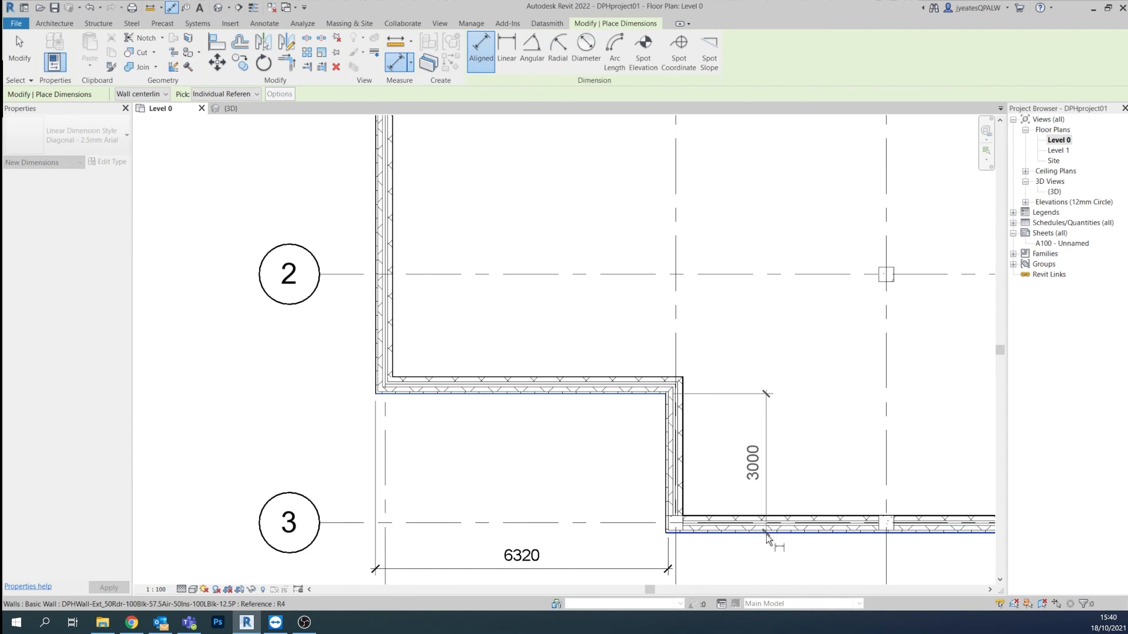
pyautogui.click(415, 521)
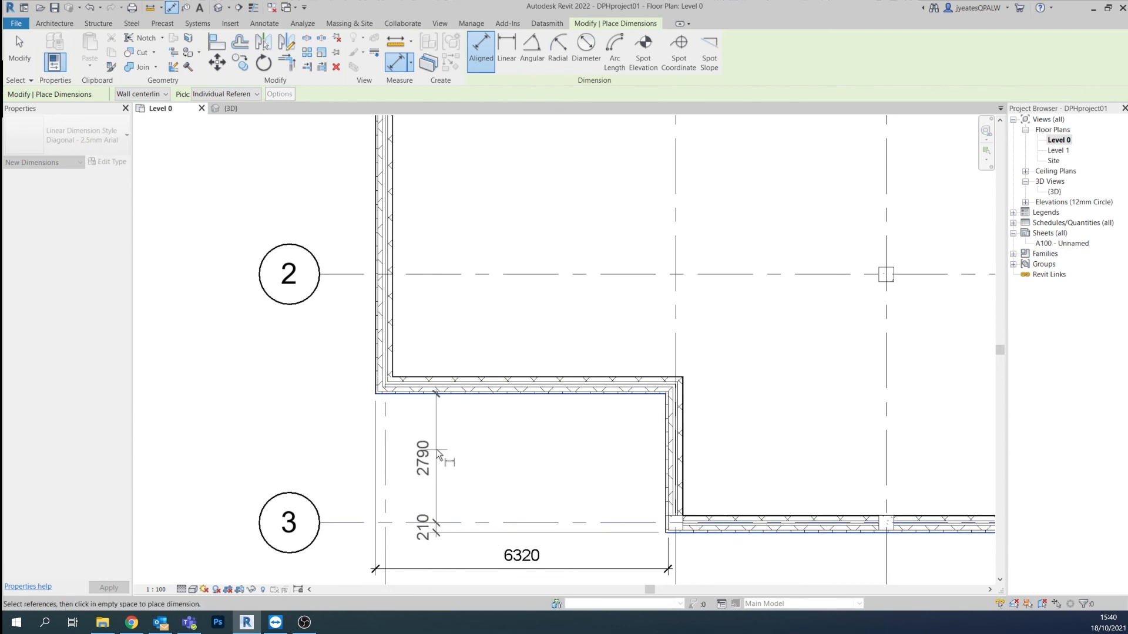
pyautogui.press('Escape')
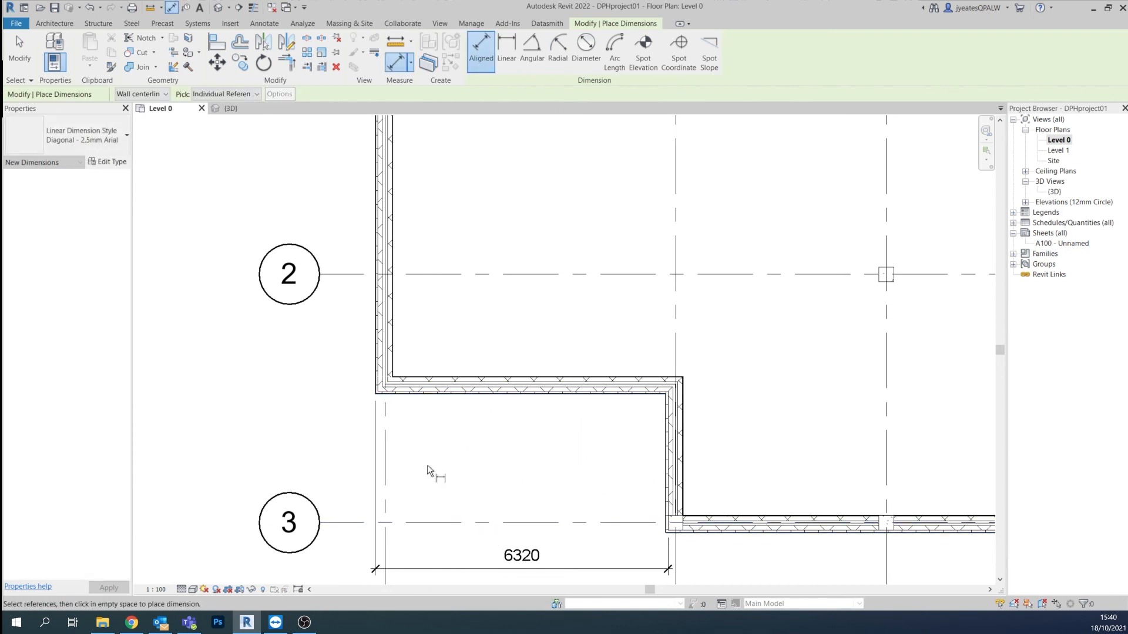
# - Add an aligned dimension between the outer faces of the grid 3 wall and the recessed wall between grids A and B, then end dimensioning
pyautogui.click(777, 535)
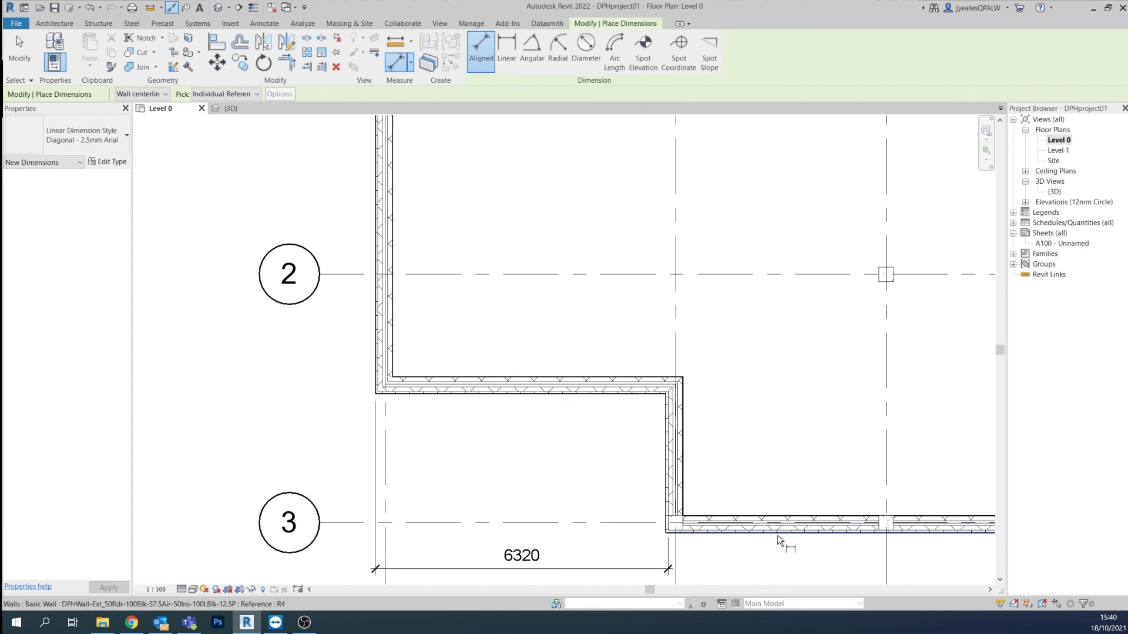
pyautogui.click(512, 394)
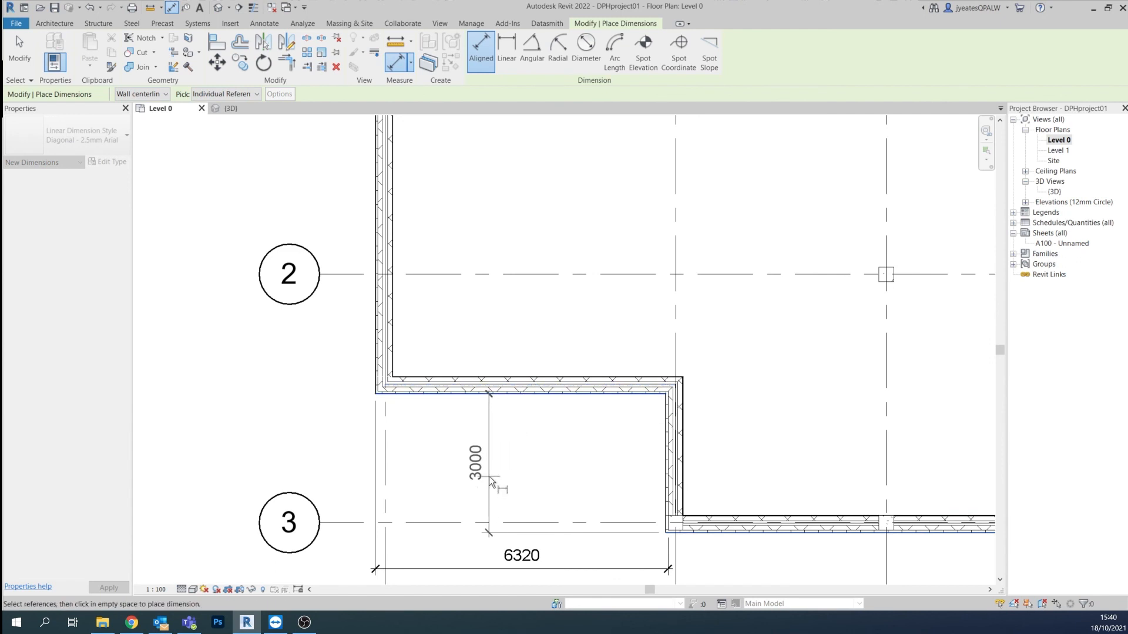
pyautogui.click(439, 470)
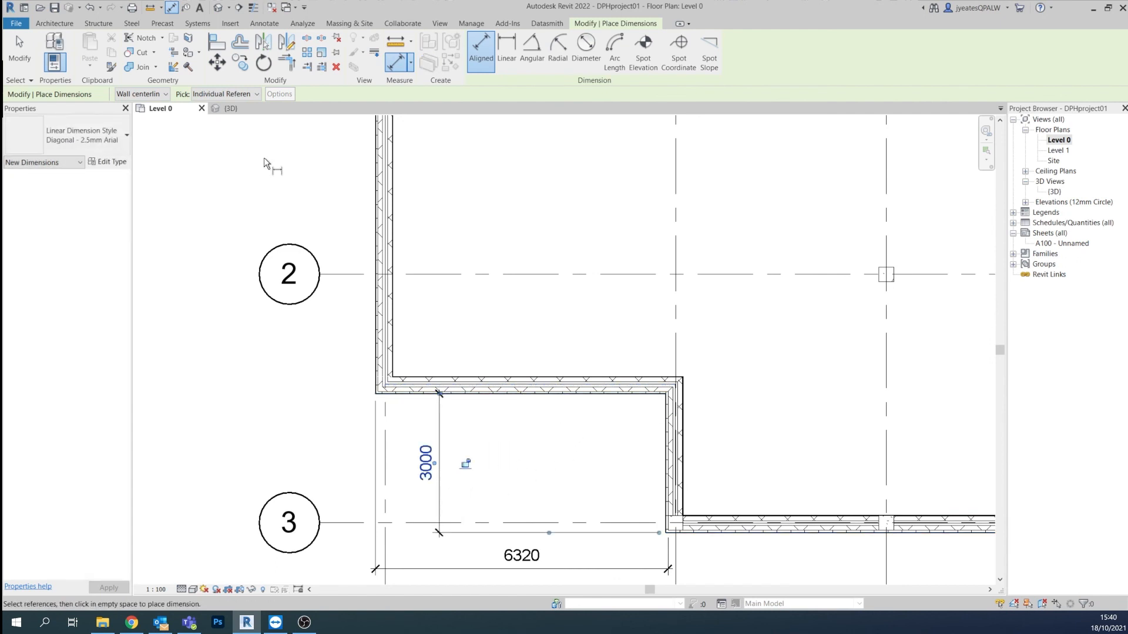
pyautogui.click(13, 49)
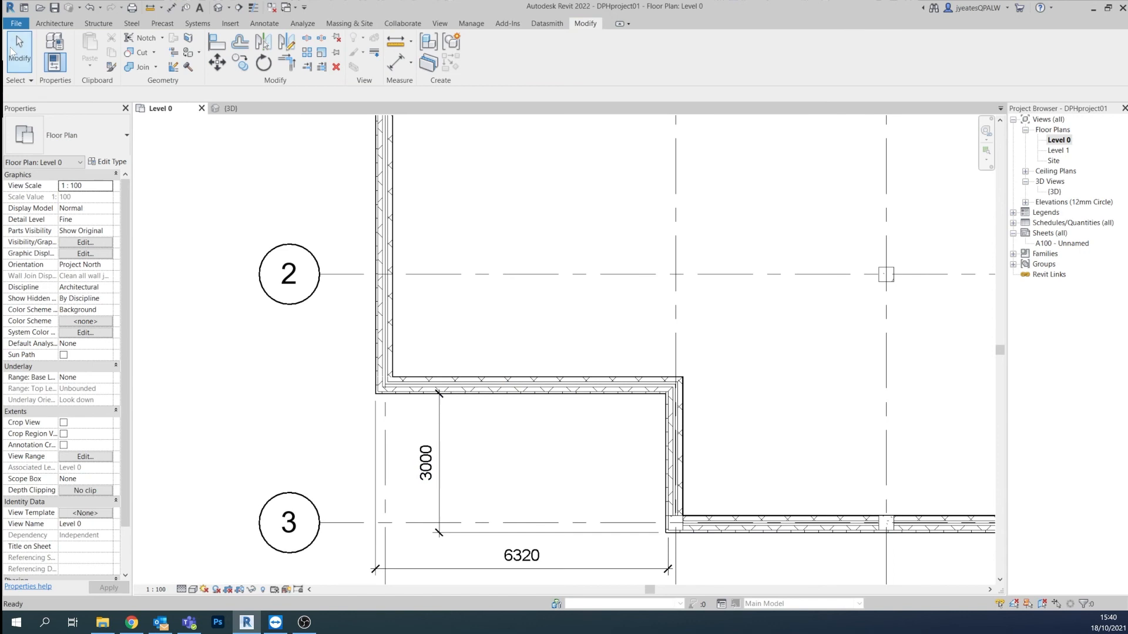
# - Move the recessed wall between grids A and B by setting its dimension from the grid 3 wall to 3400 mm
pyautogui.click(521, 390)
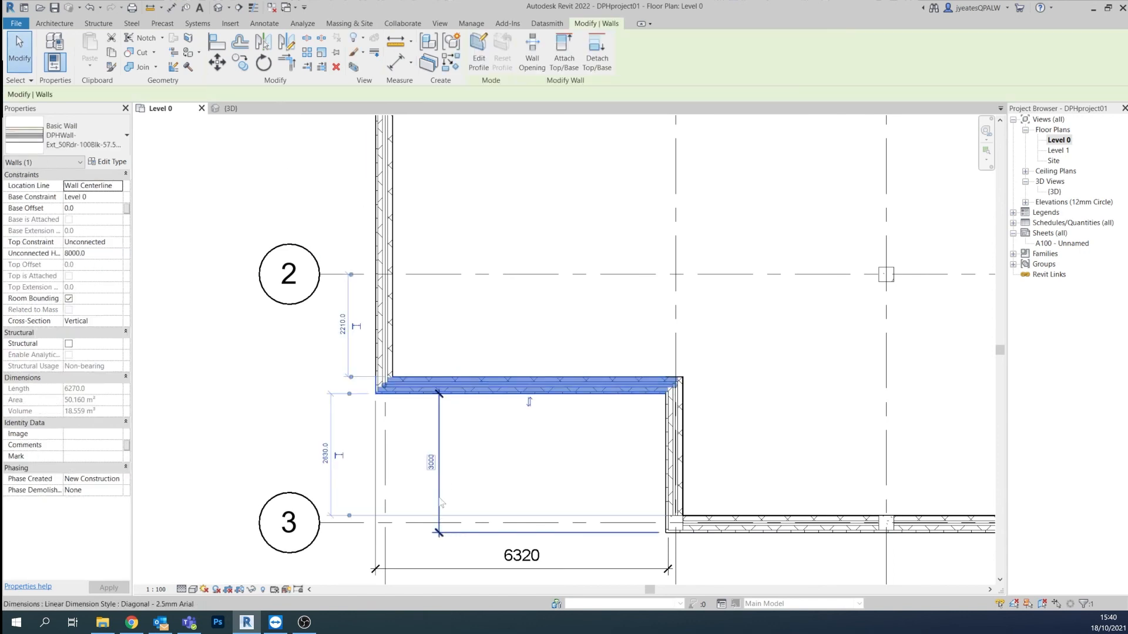
pyautogui.click(431, 463)
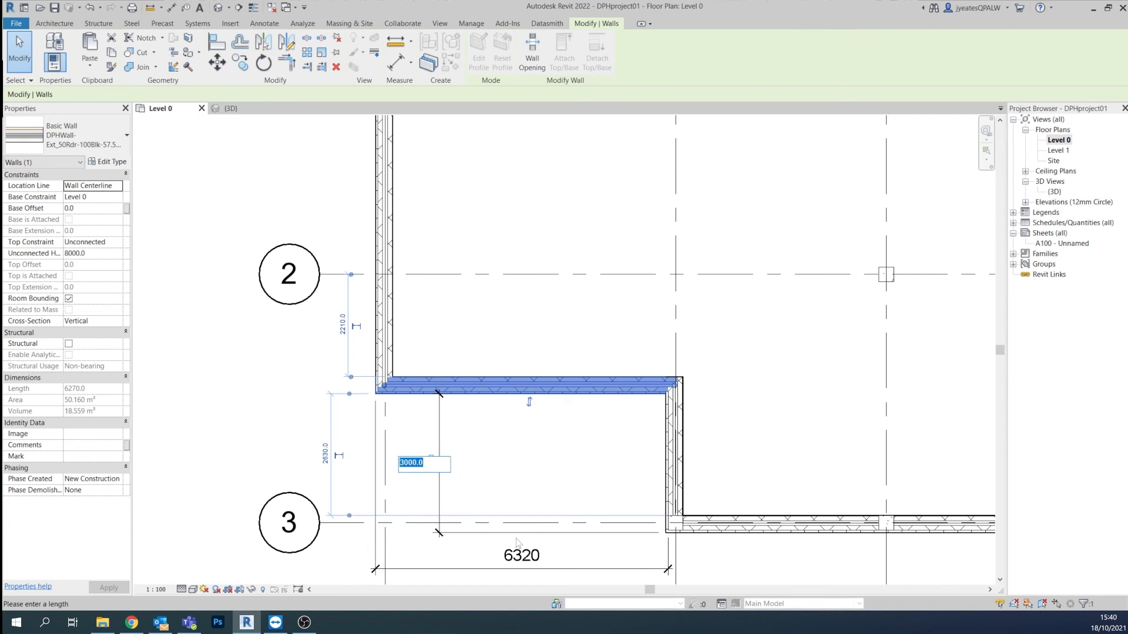
pyautogui.write('3400')
pyautogui.press('Return')
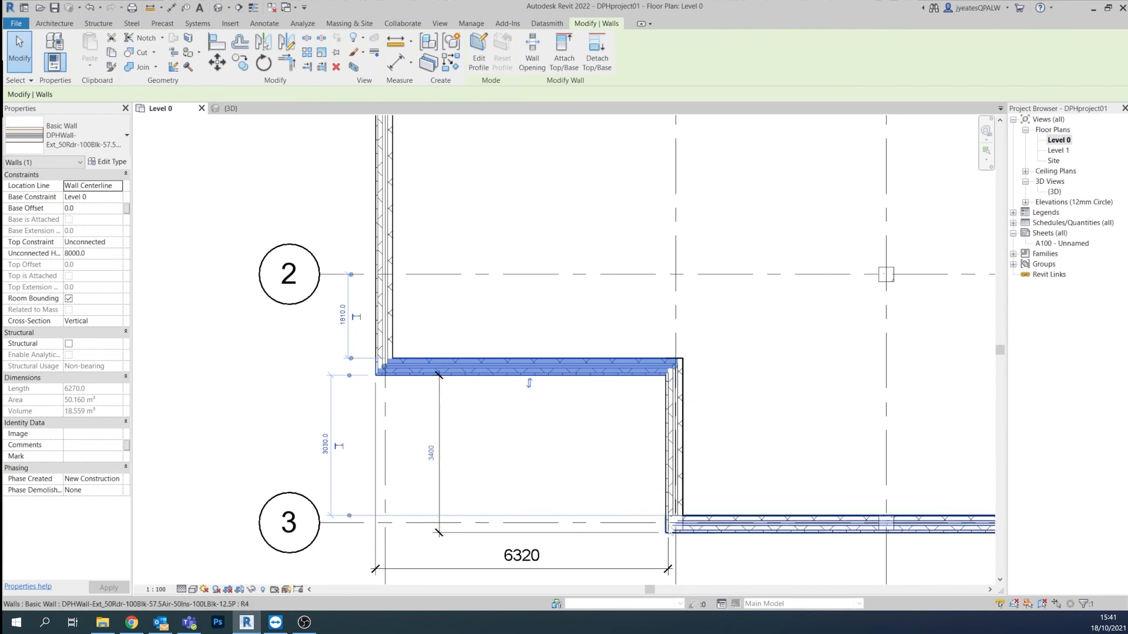
# - Move grid A's wall by setting its dimension from the short wall at grid B to 6270 mm
pyautogui.click(385, 281)
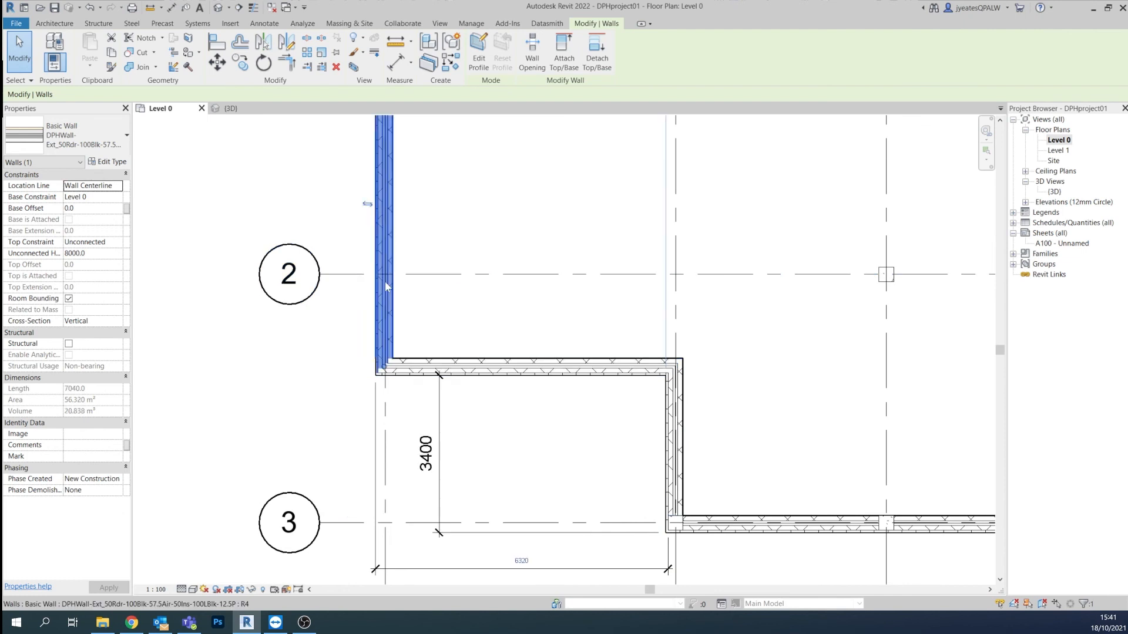
pyautogui.click(523, 561)
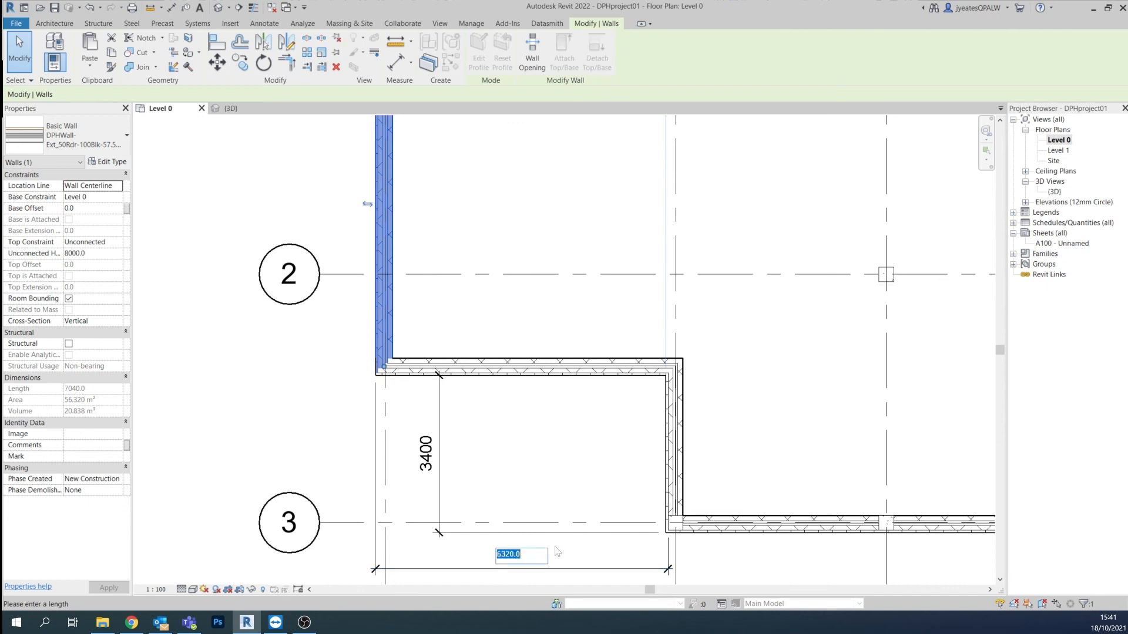
pyautogui.write('6270')
pyautogui.press('Return')
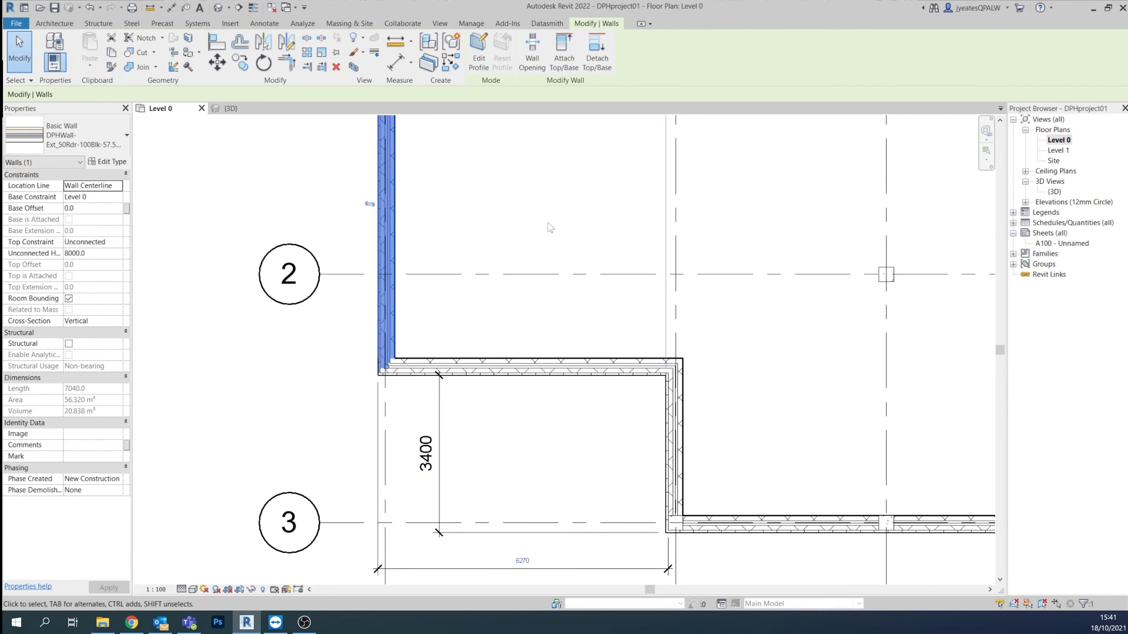
# - Add an aligned dimension between the outer faces of grid G's wall and the projecting end wall beyond it, placed level with grid 1
pyautogui.scroll(-2, 548, 226)
pyautogui.moveTo(548, 224); pyautogui.dragTo(553, 441, button='middle')
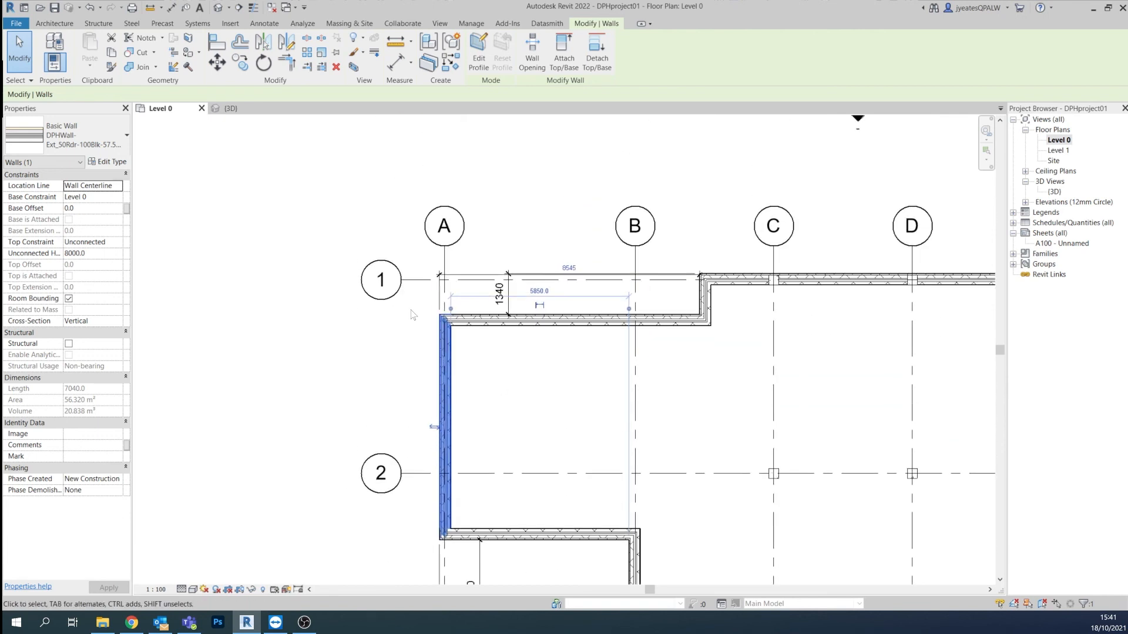
pyautogui.scroll(2, 412, 309)
pyautogui.scroll(1, 534, 329)
pyautogui.scroll(-6, 649, 370)
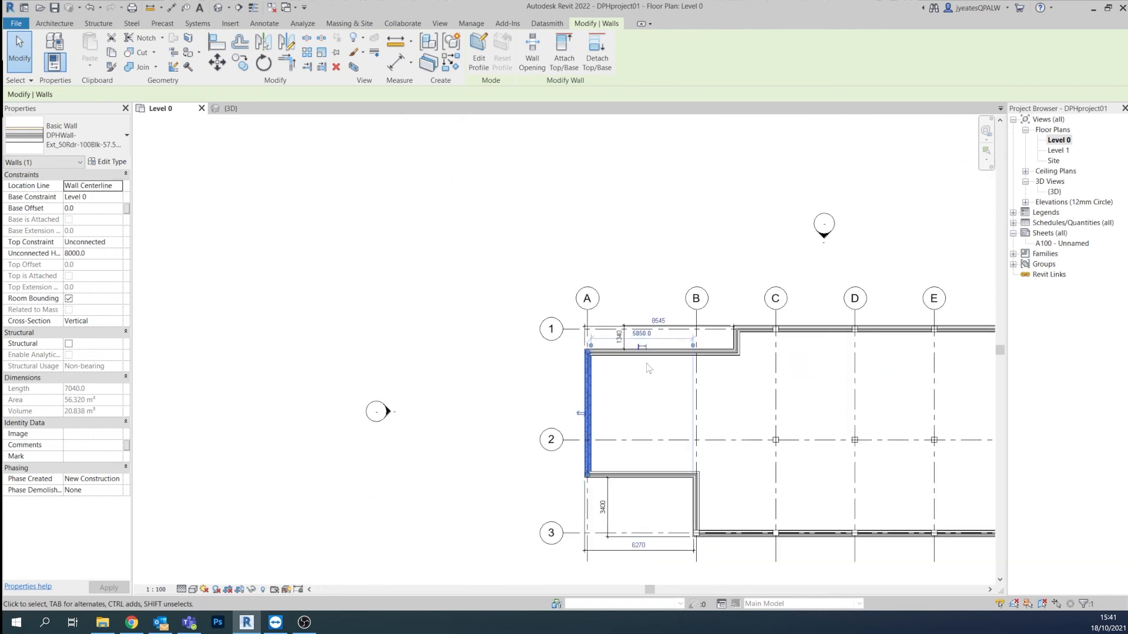
pyautogui.moveTo(745, 435); pyautogui.dragTo(419, 395, button='middle')
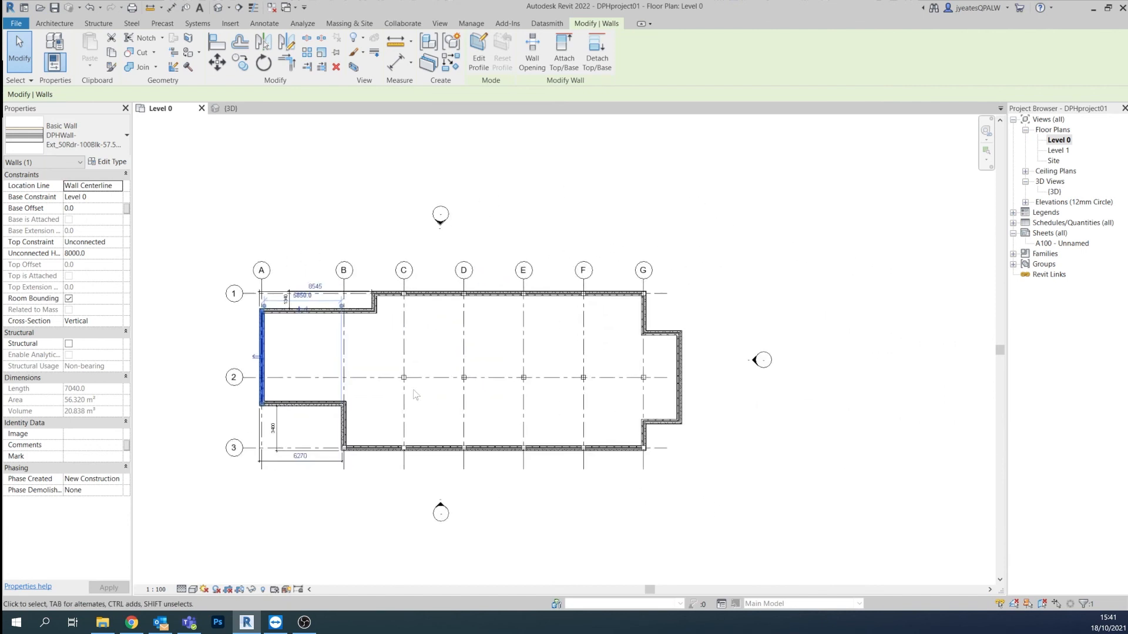
pyautogui.scroll(3, 547, 373)
pyautogui.scroll(1, 856, 354)
pyautogui.moveTo(853, 360); pyautogui.dragTo(575, 370, button='middle')
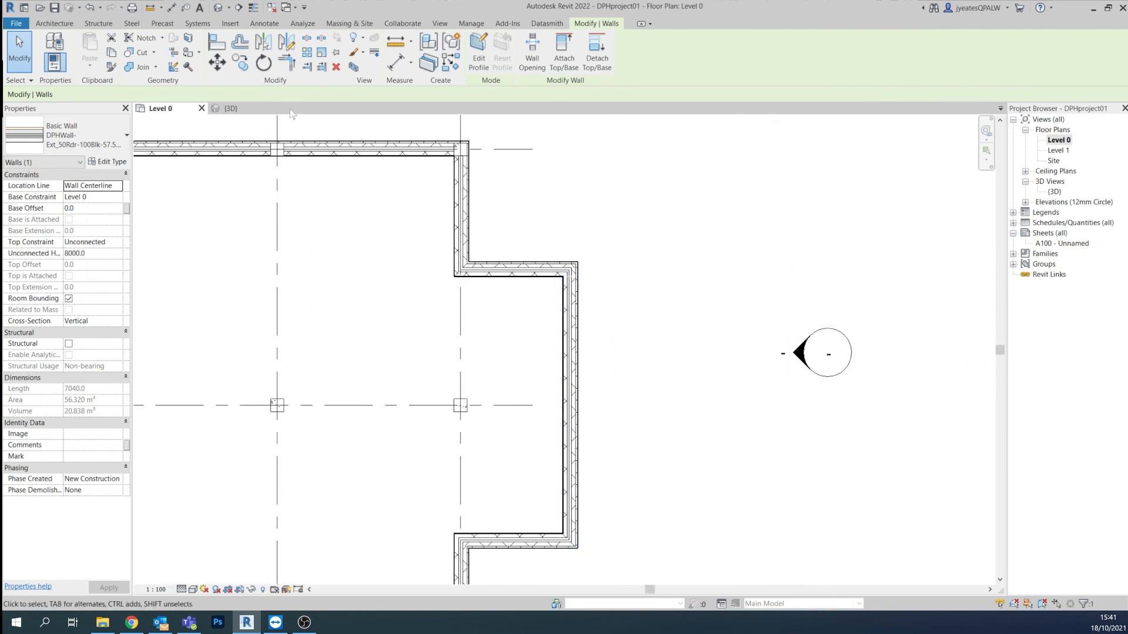
pyautogui.click(395, 61)
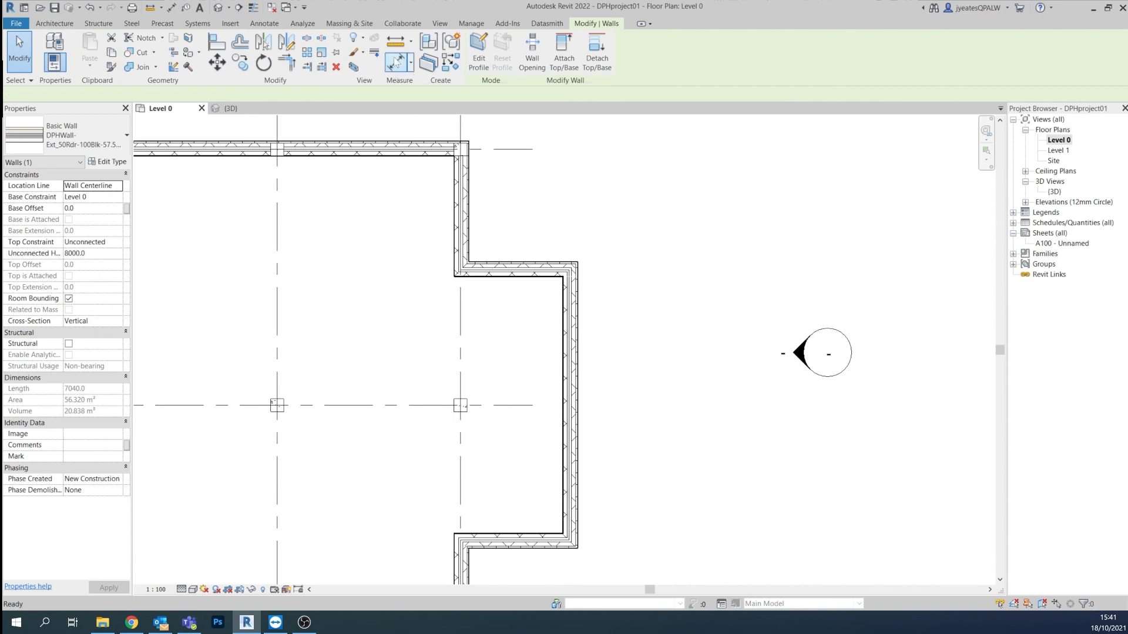
pyautogui.click(474, 227)
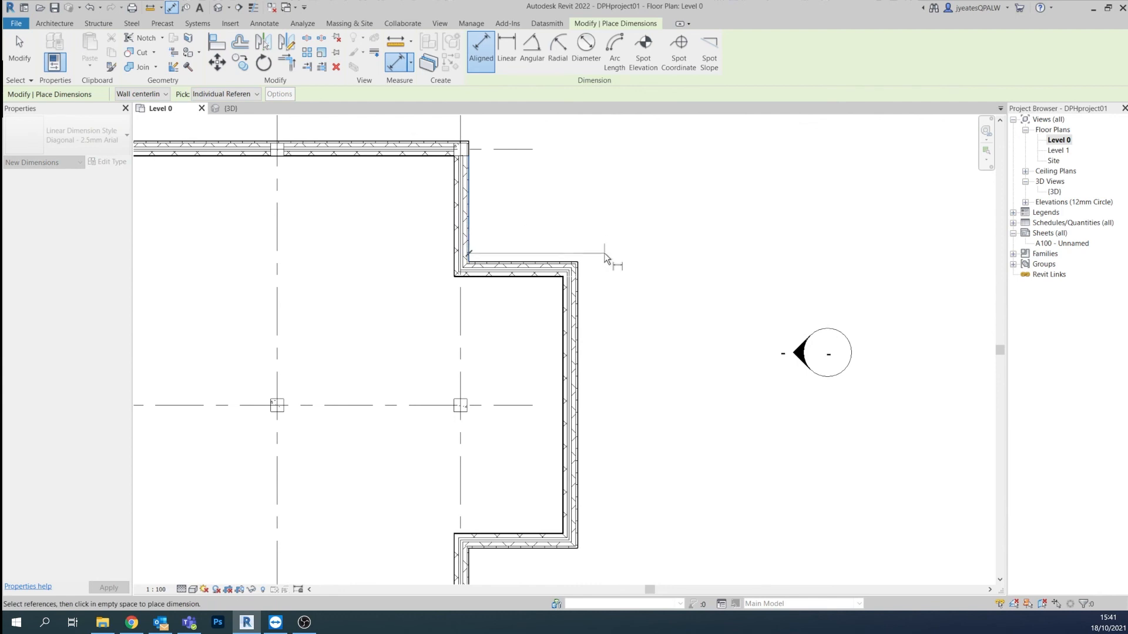
pyautogui.click(577, 282)
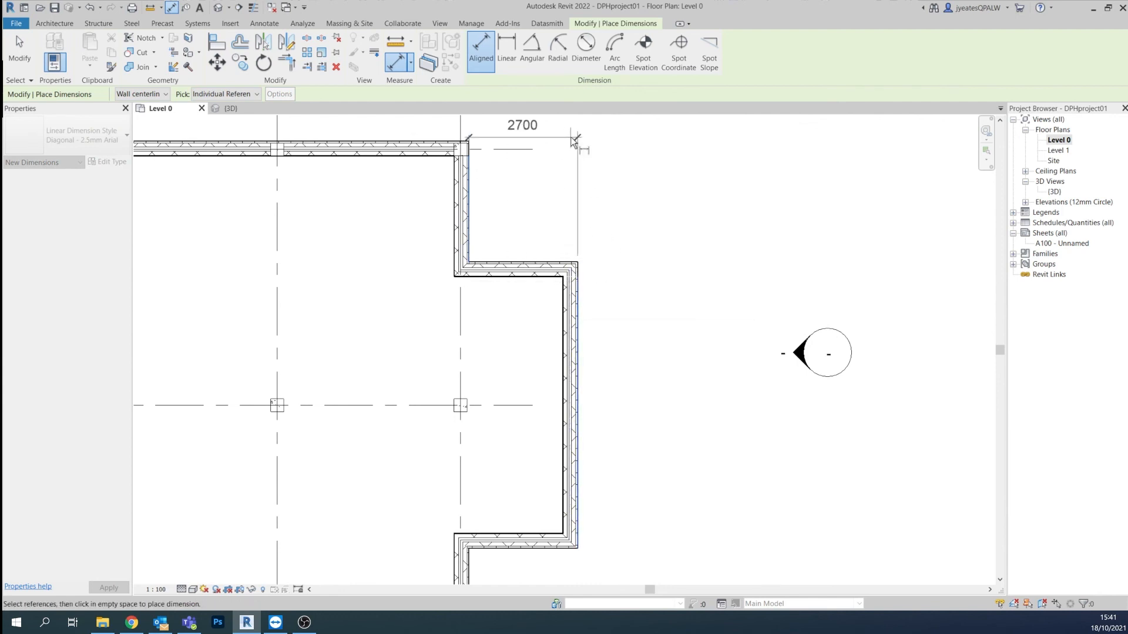
pyautogui.click(577, 140)
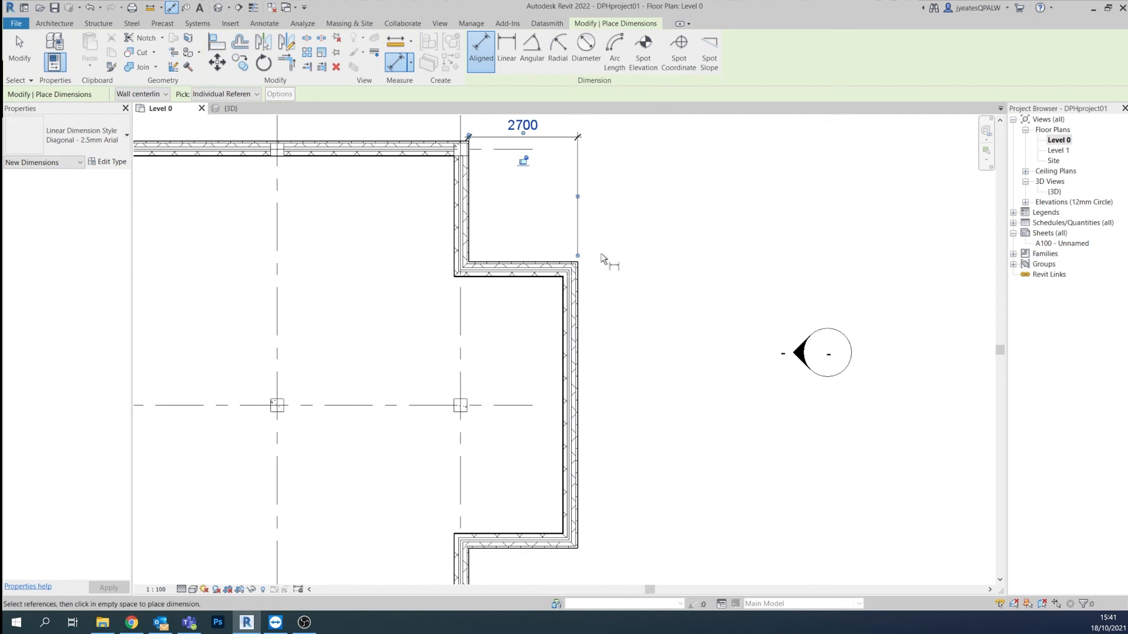
# - Add an aligned dimension between the outer faces of the grid 1 wall and the nearer return wall of the projection beyond grid G
pyautogui.click(500, 264)
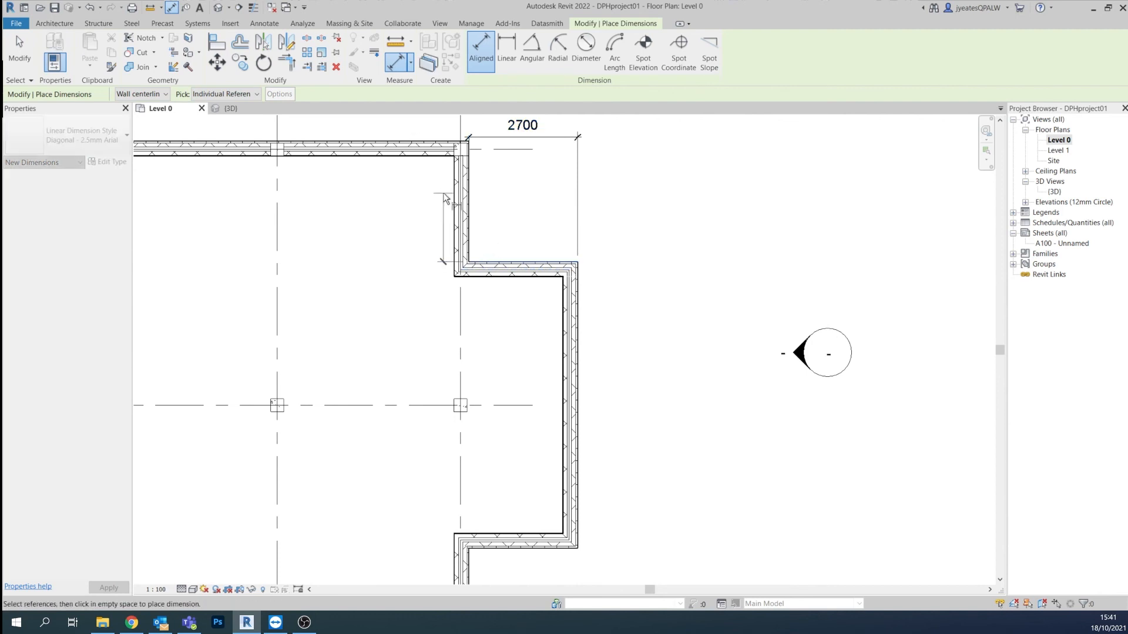
pyautogui.click(433, 146)
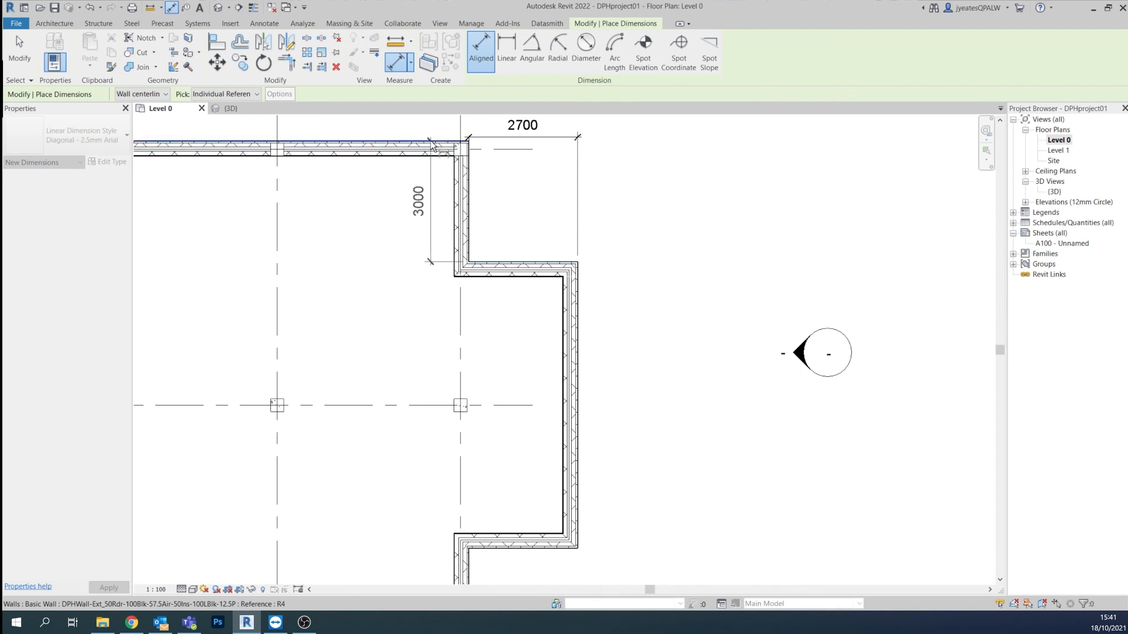
pyautogui.click(641, 204)
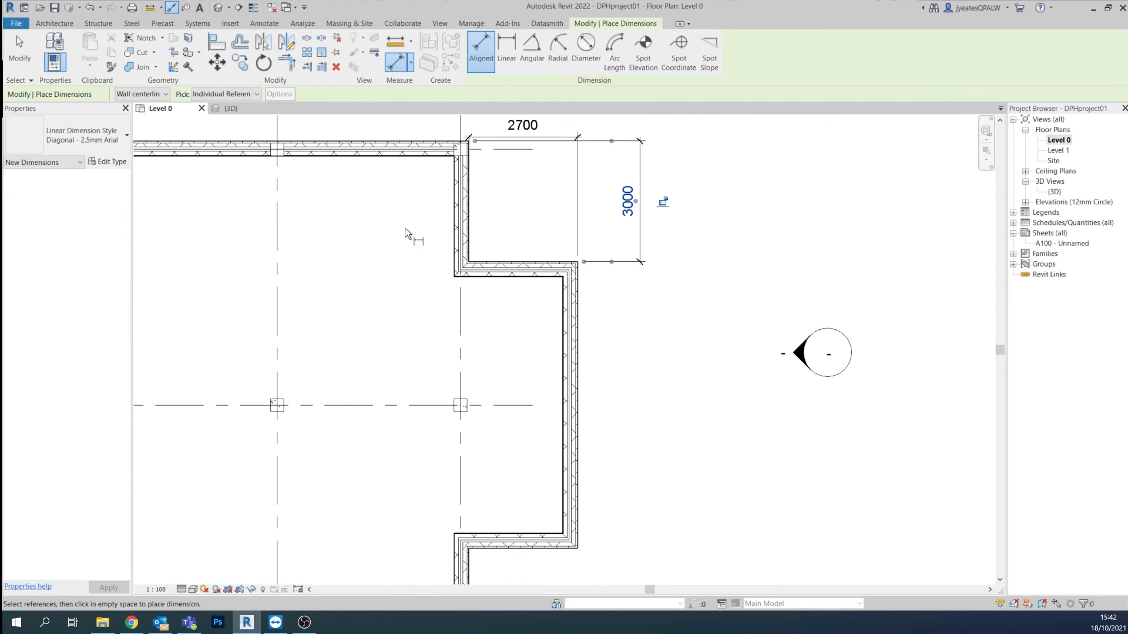
pyautogui.click(19, 50)
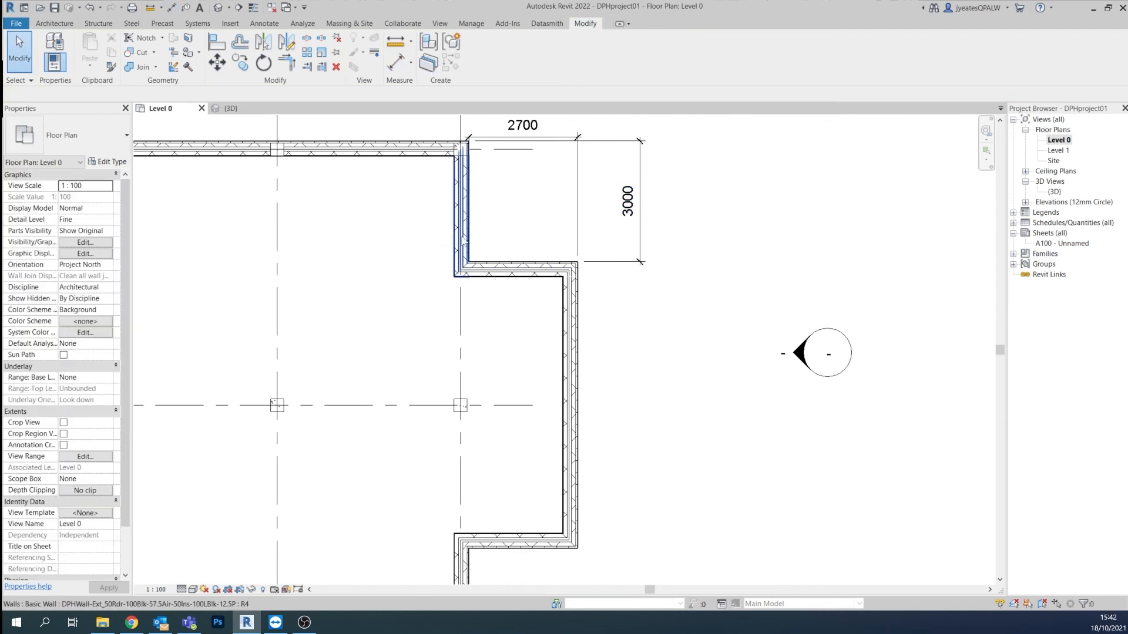
# - Move the projection's return wall nearest grid 1 by setting its dimension from the grid 1 wall to 1340 mm
pyautogui.click(518, 275)
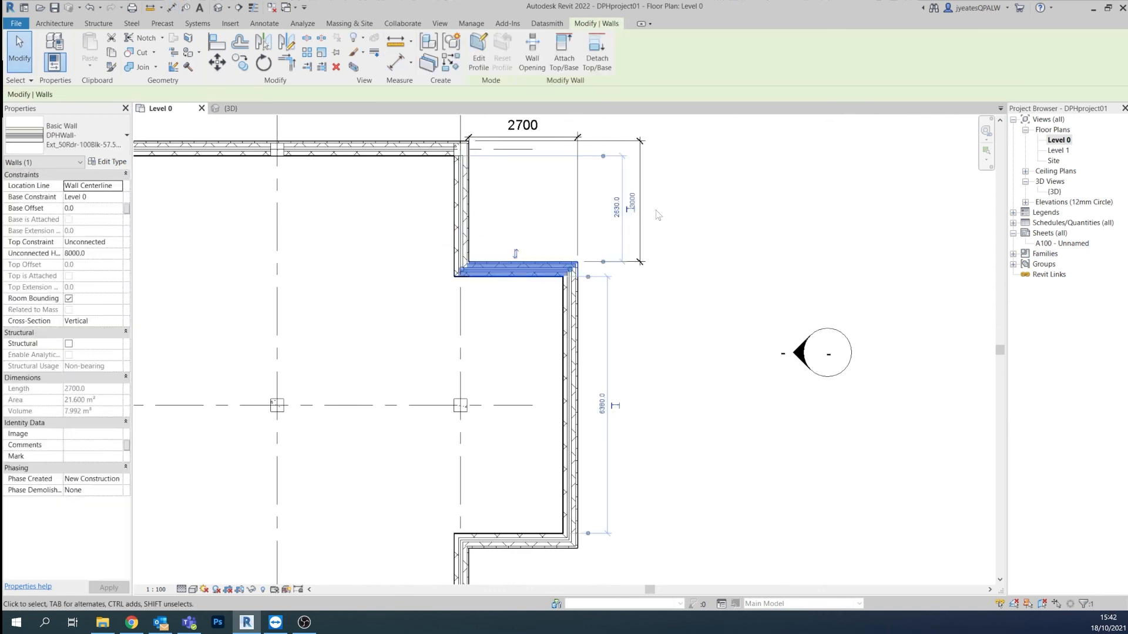
pyautogui.click(630, 201)
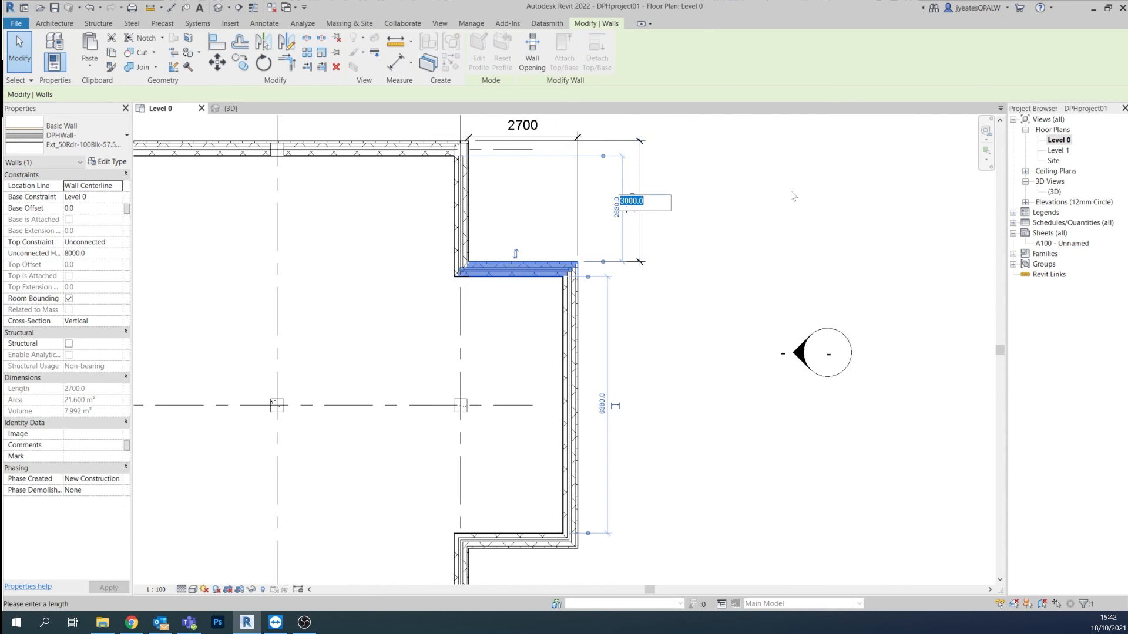
pyautogui.write('1340')
pyautogui.press('Return')
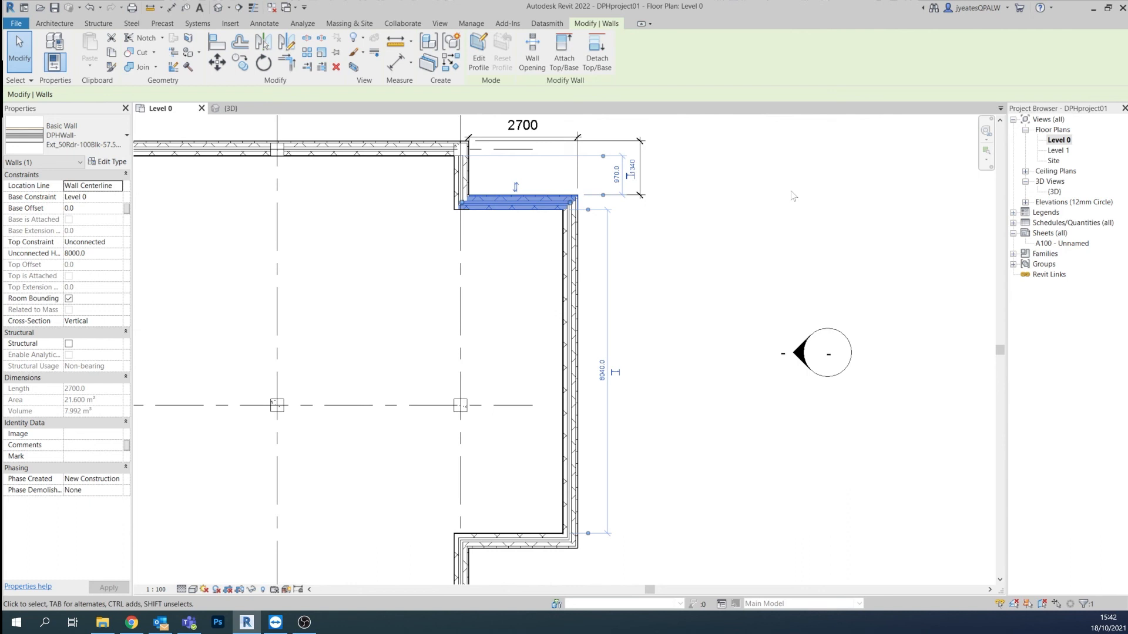
# - Add an aligned dimension between the outer faces of the grid 3 wall and the nearer return wall of the projection beyond grid G
pyautogui.scroll(-2, 643, 323)
pyautogui.moveTo(649, 395); pyautogui.dragTo(658, 335, button='middle')
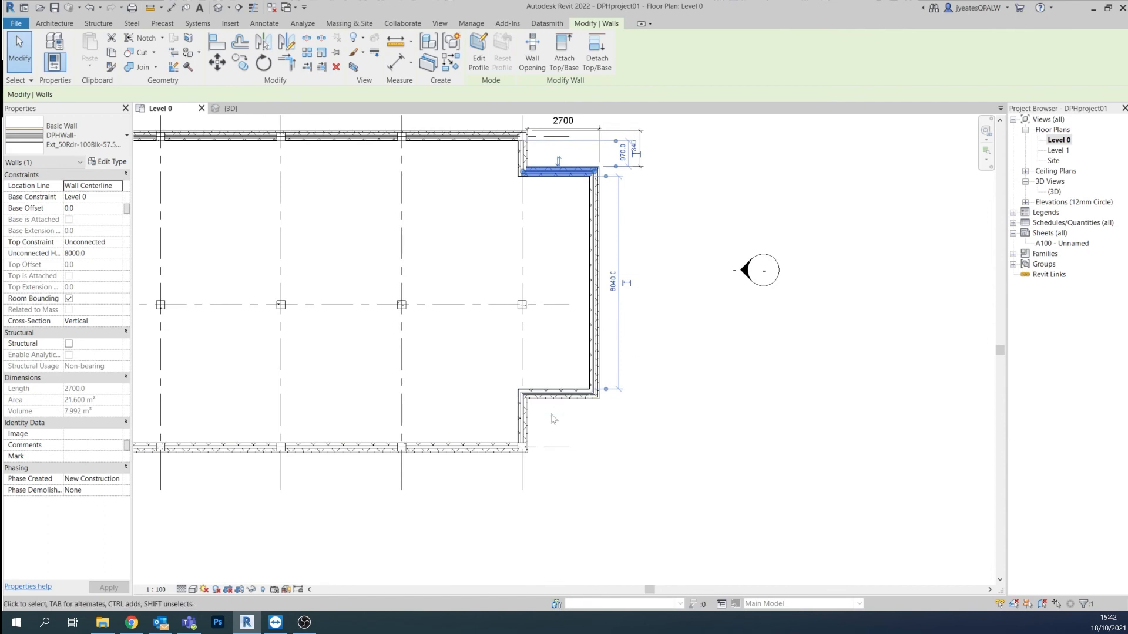
pyautogui.click(392, 64)
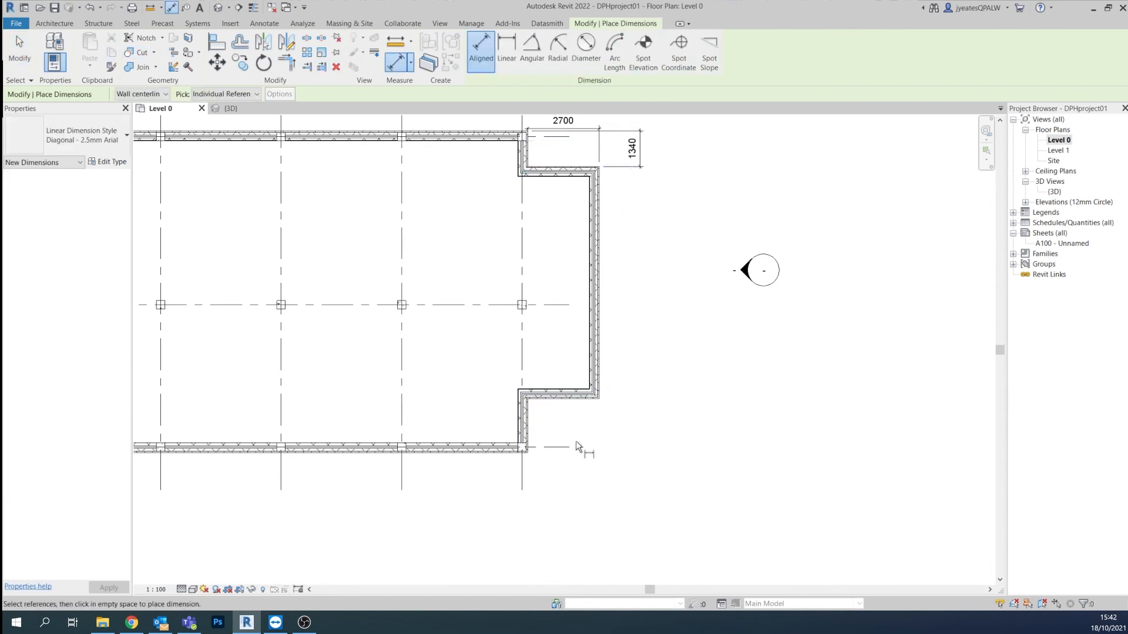
pyautogui.click(482, 457)
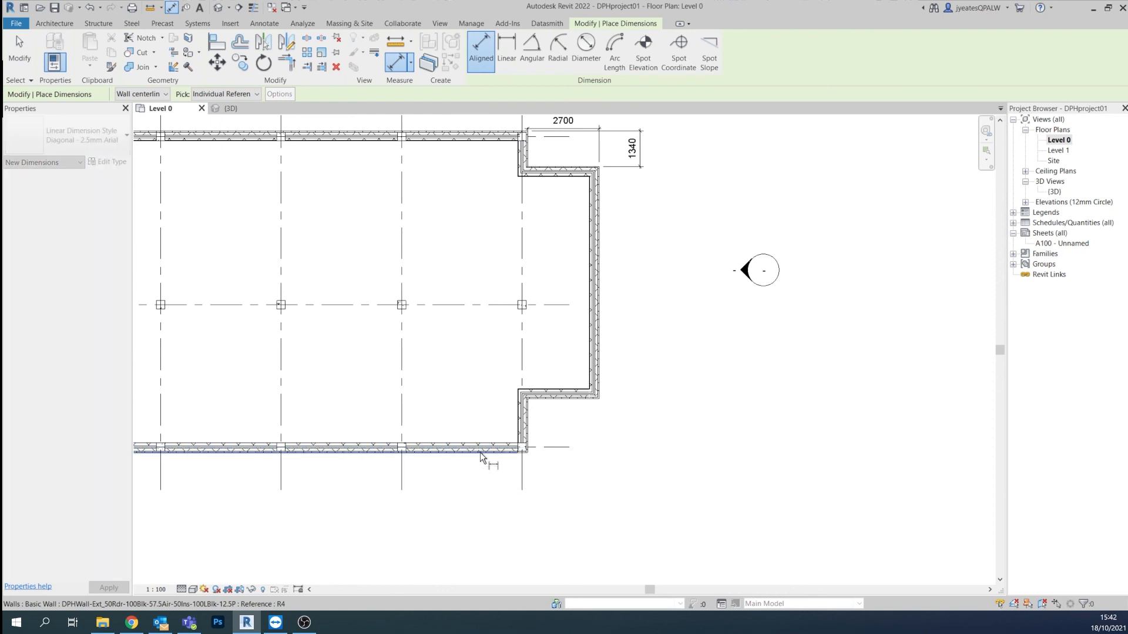
pyautogui.click(564, 400)
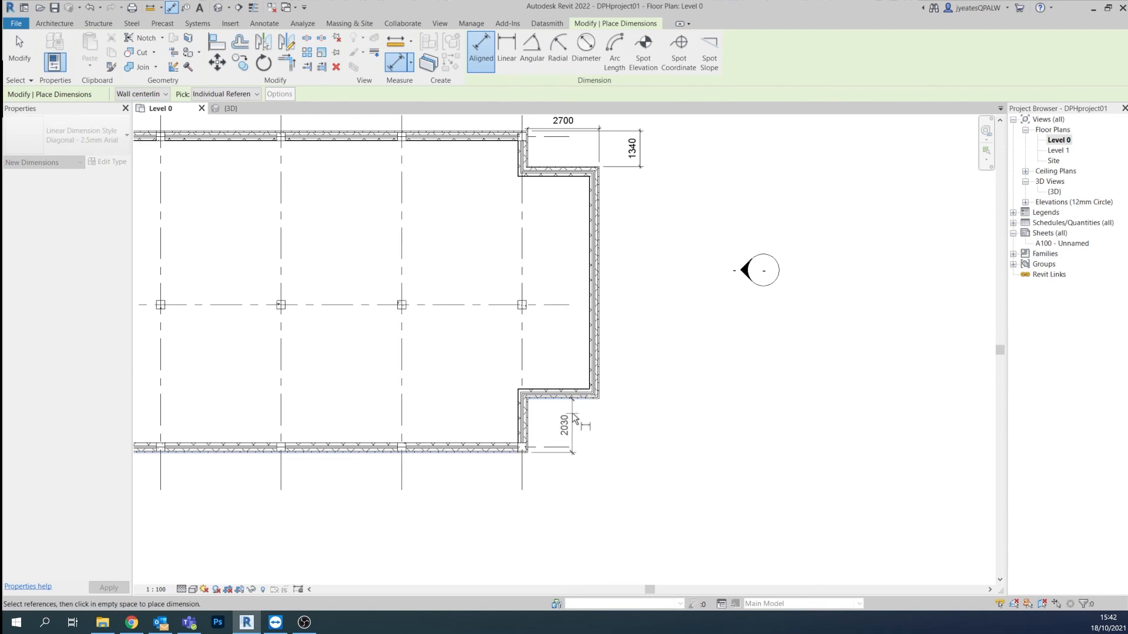
pyautogui.click(573, 414)
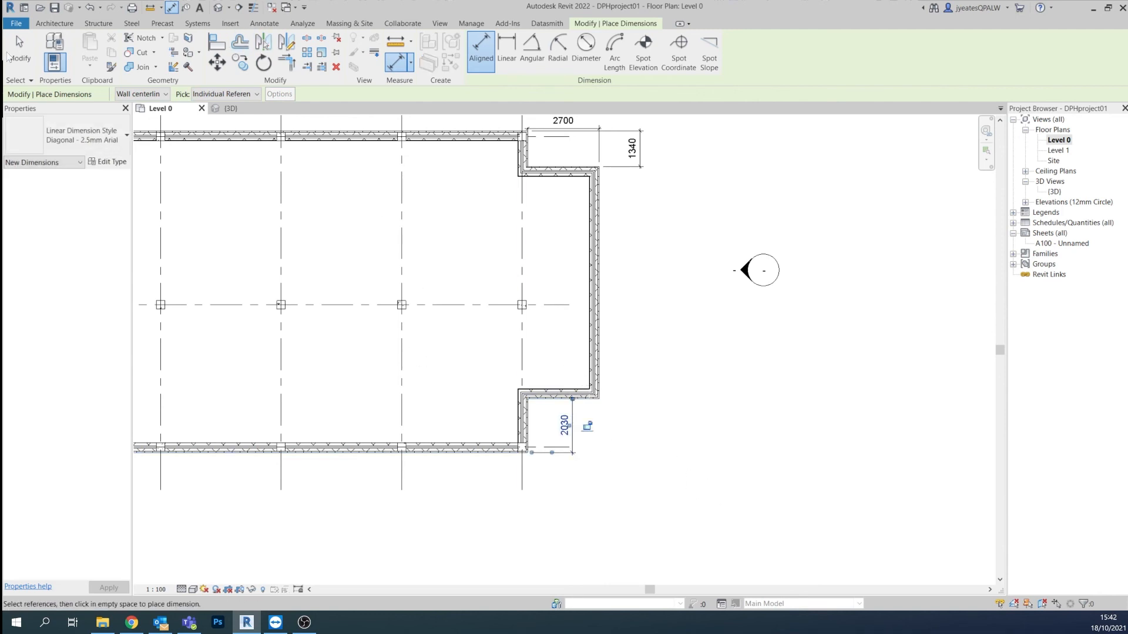
pyautogui.click(8, 56)
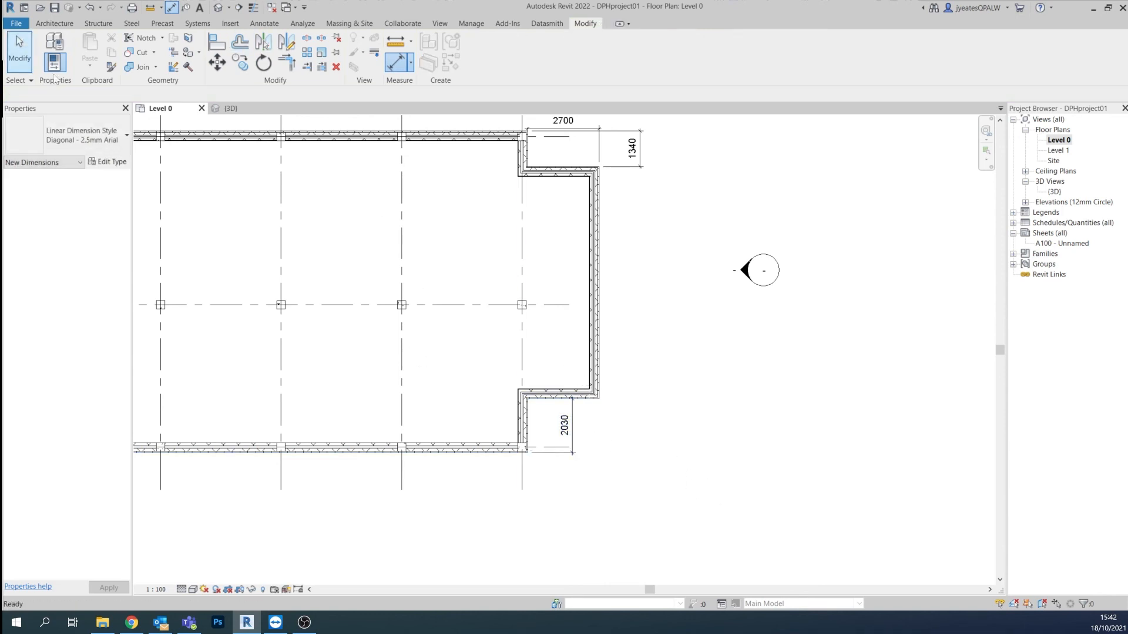
# - Move the projection's return wall nearest grid 3 by setting its dimension from the grid 3 wall to 5370 mm
pyautogui.click(555, 391)
pyautogui.click(564, 424)
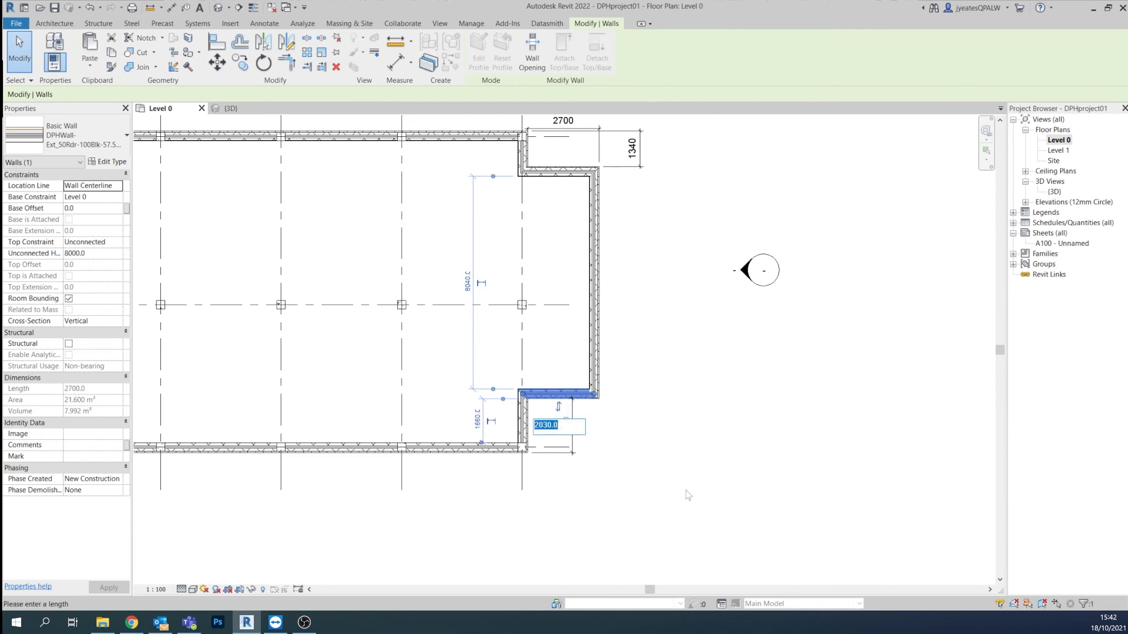
pyautogui.write('5370')
pyautogui.press('Return')
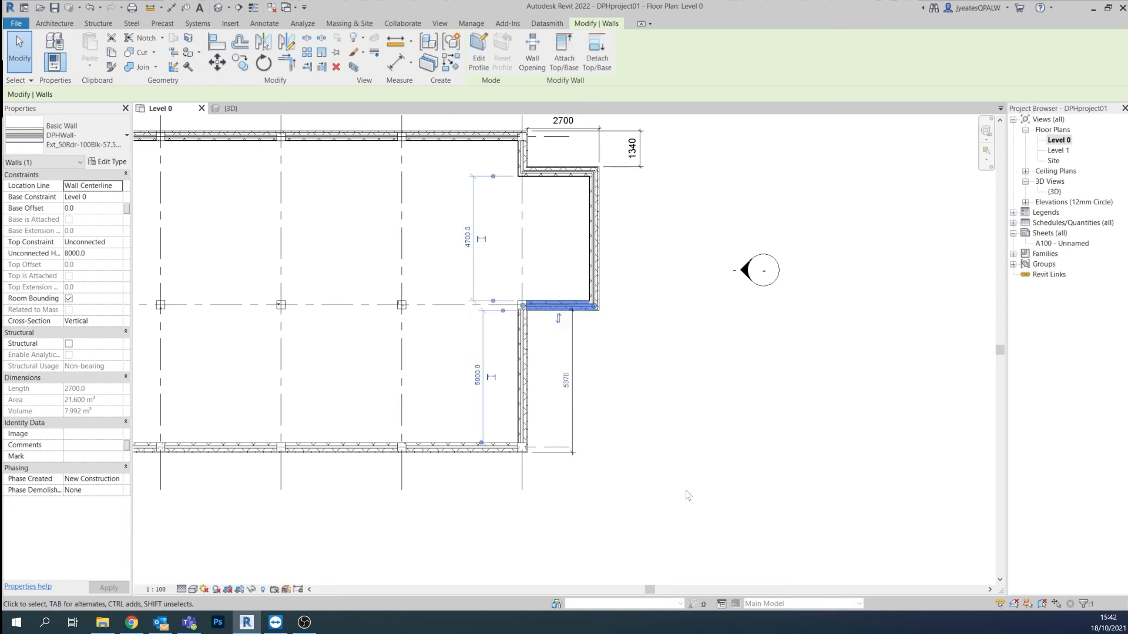
# - Turn on thin lines display and examine the wall corner around the column where grids G and 2 intersect
pyautogui.scroll(2, 517, 311)
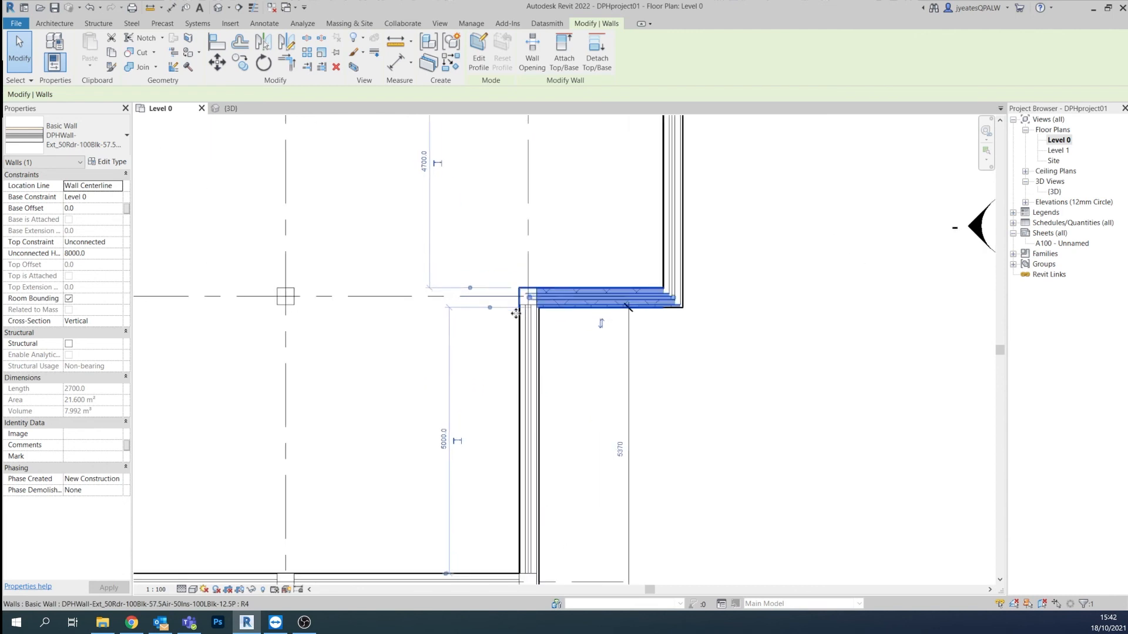
pyautogui.scroll(4, 529, 296)
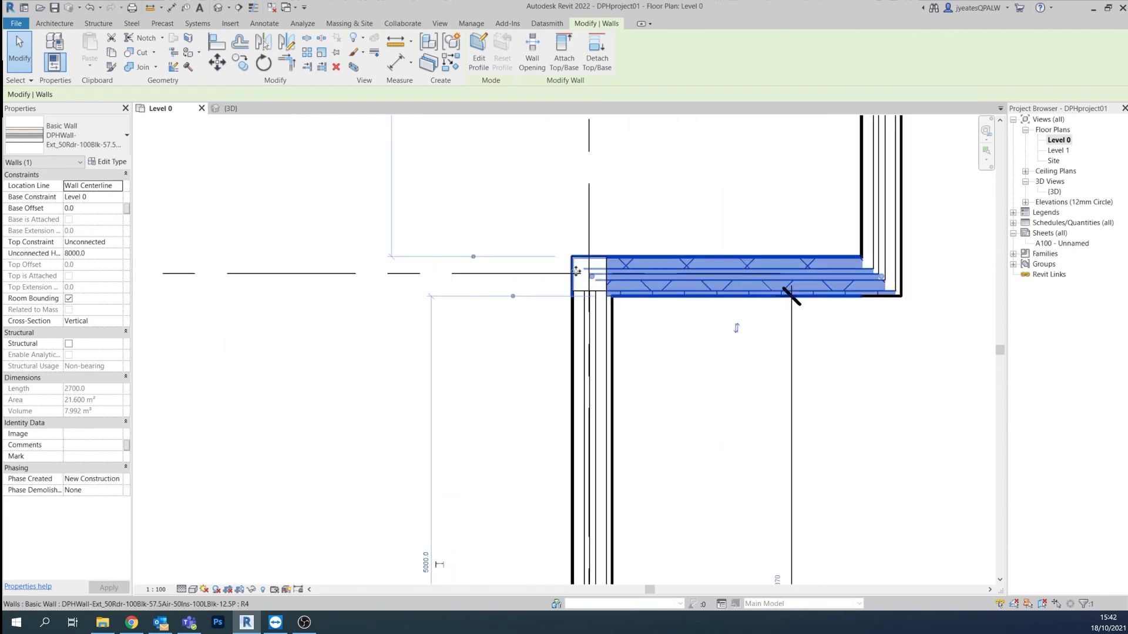
pyautogui.scroll(-1, 578, 277)
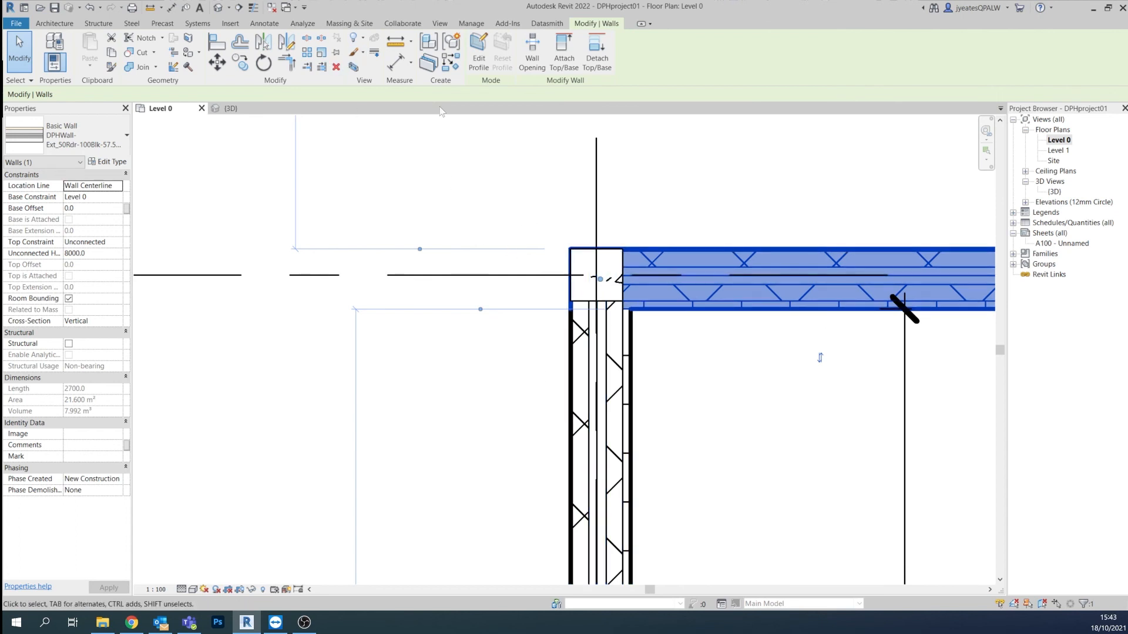
pyautogui.click(253, 7)
pyautogui.press('Escape')
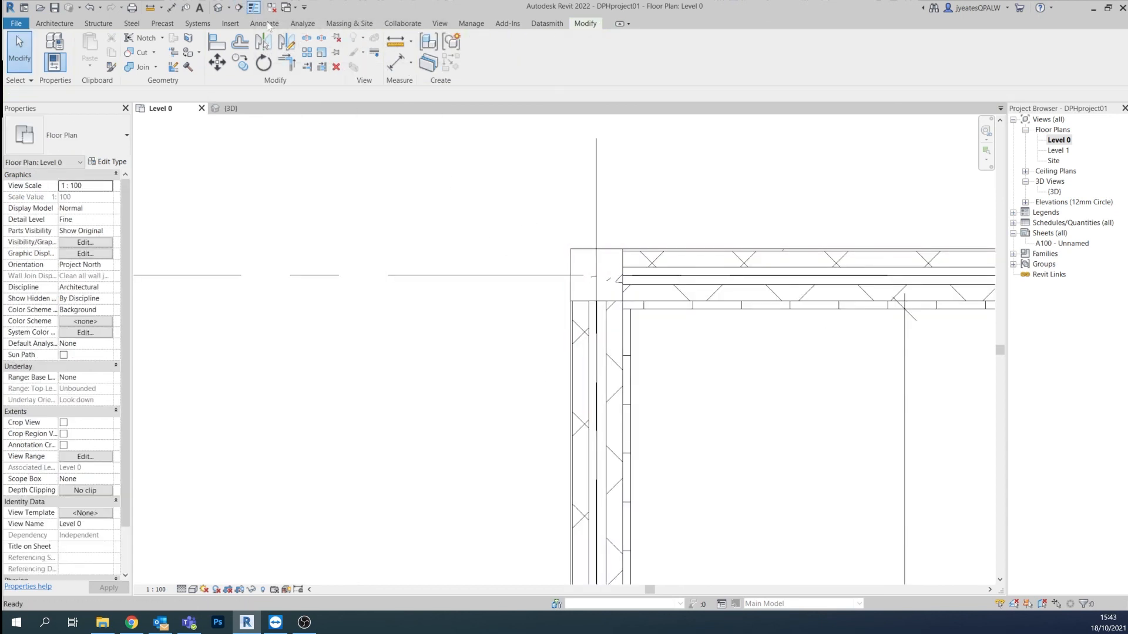
pyautogui.scroll(4, 641, 257)
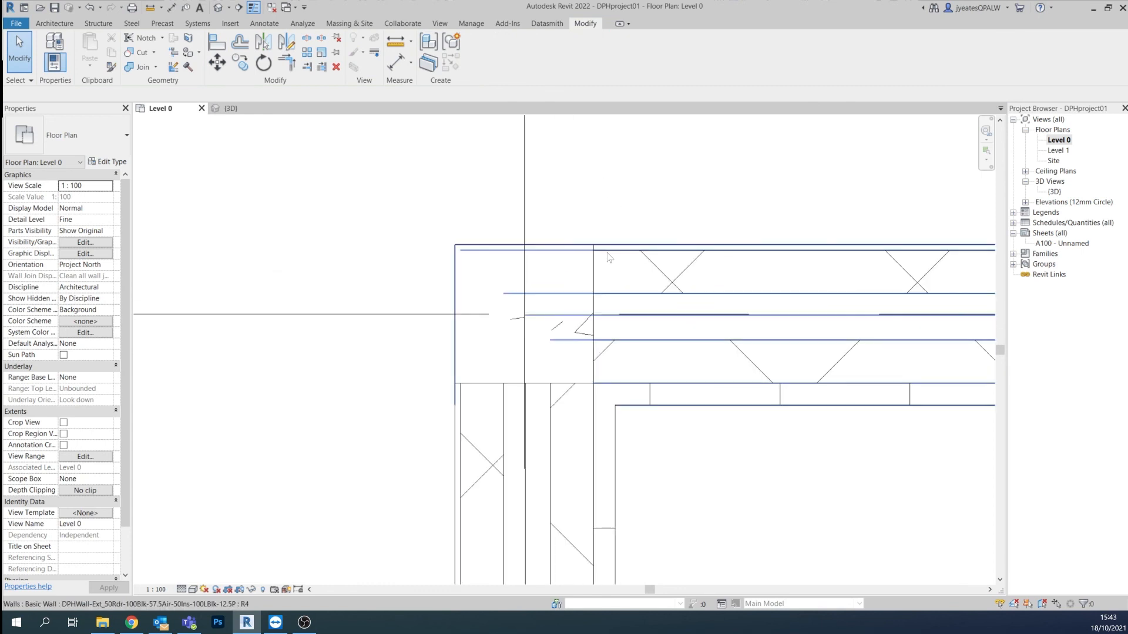
pyautogui.scroll(-2, 473, 391)
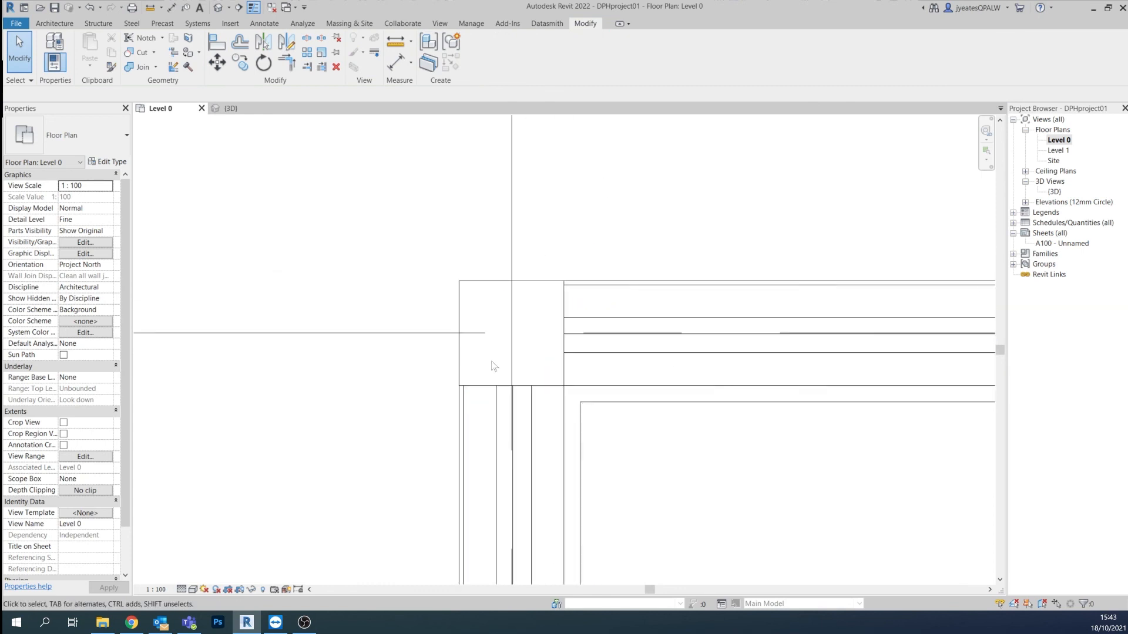
pyautogui.scroll(-4, 739, 285)
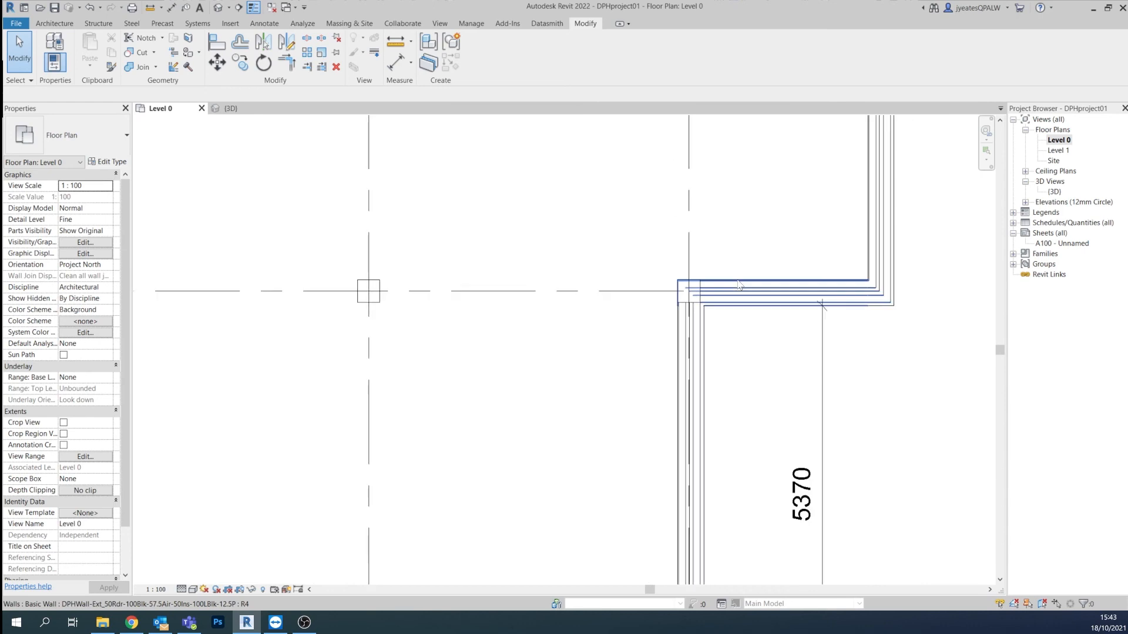
pyautogui.scroll(-3, 739, 285)
pyautogui.moveTo(700, 219)
pyautogui.mouseDown(button='middle')
pyautogui.moveTo(696, 345)
pyautogui.moveTo(971, 309)
pyautogui.moveTo(937, 320)
pyautogui.moveTo(901, 280)
pyautogui.mouseUp(button='middle')
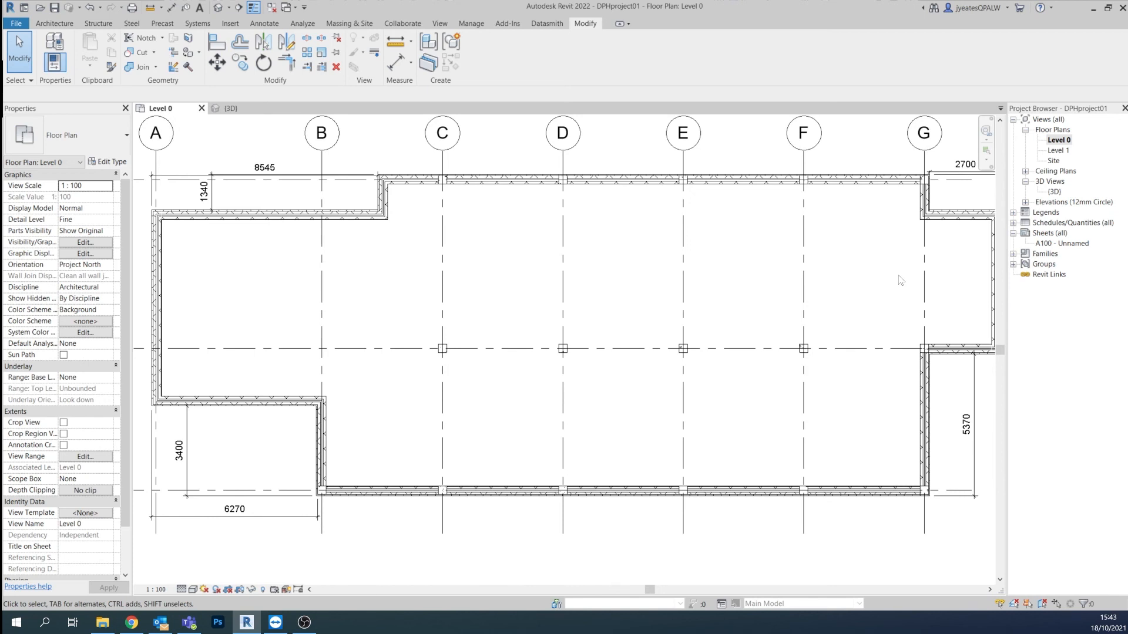